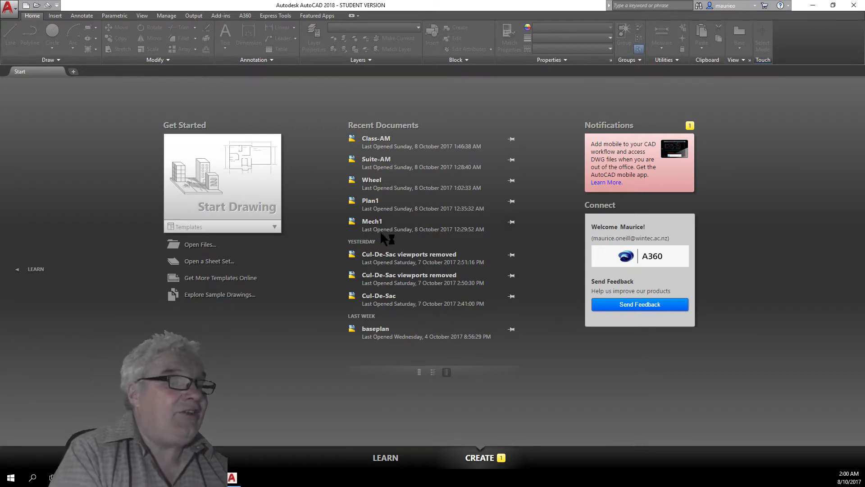
{"action": "left_click", "coordinate": [200, 246]}
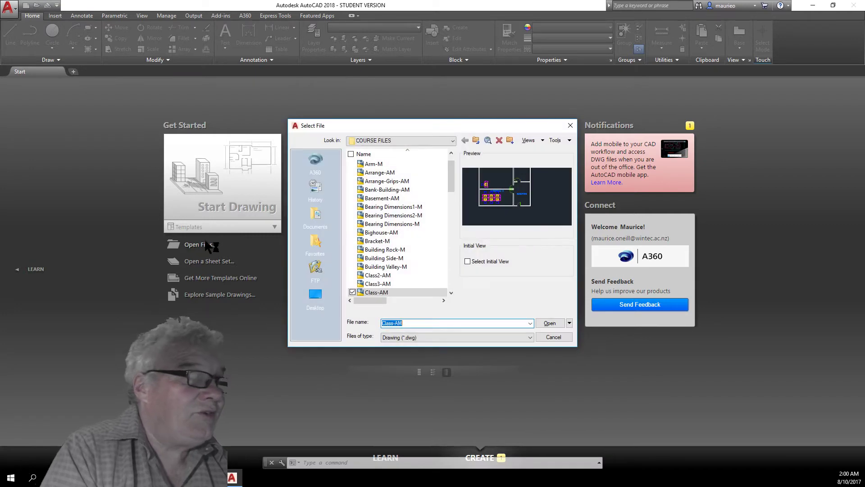
{"action": "left_click_drag", "start_coordinate": [452, 182], "coordinate": [459, 233]}
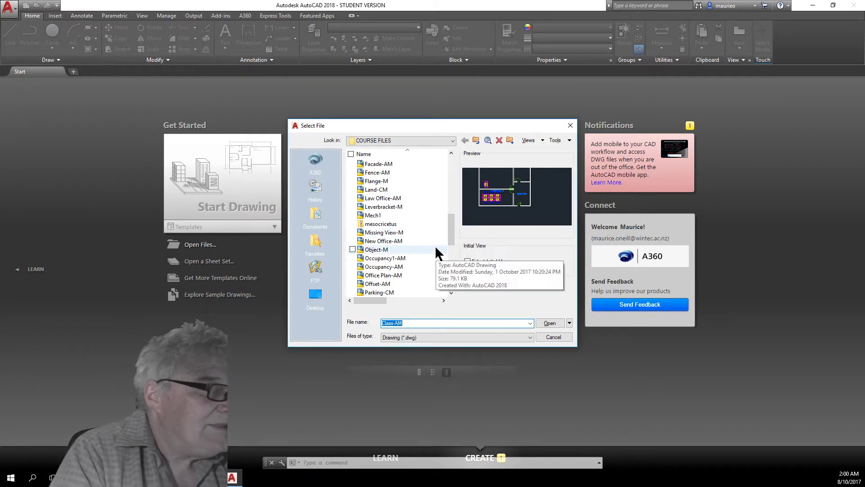
{"action": "mouse_move", "coordinate": [452, 225]}
{"action": "left_mouse_down"}
{"action": "mouse_move", "coordinate": [454, 276]}
{"action": "mouse_move", "coordinate": [435, 199]}
{"action": "mouse_move", "coordinate": [434, 158]}
{"action": "left_mouse_up"}
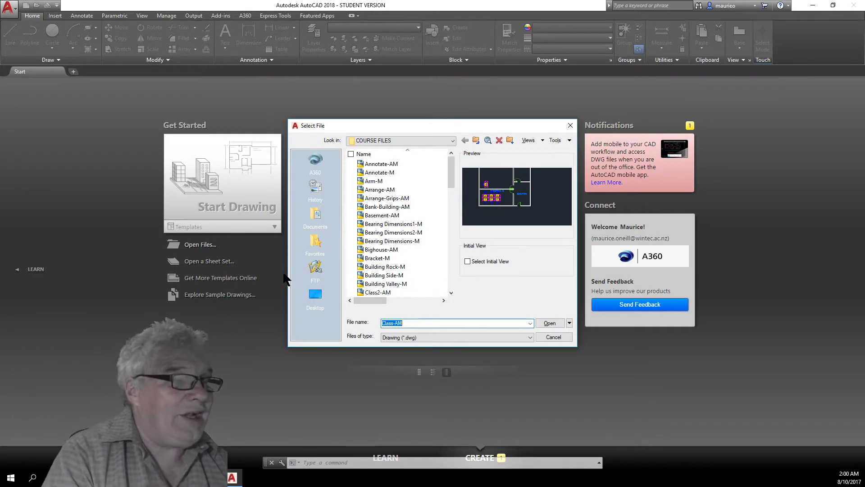
{"action": "left_click", "coordinate": [554, 336]}
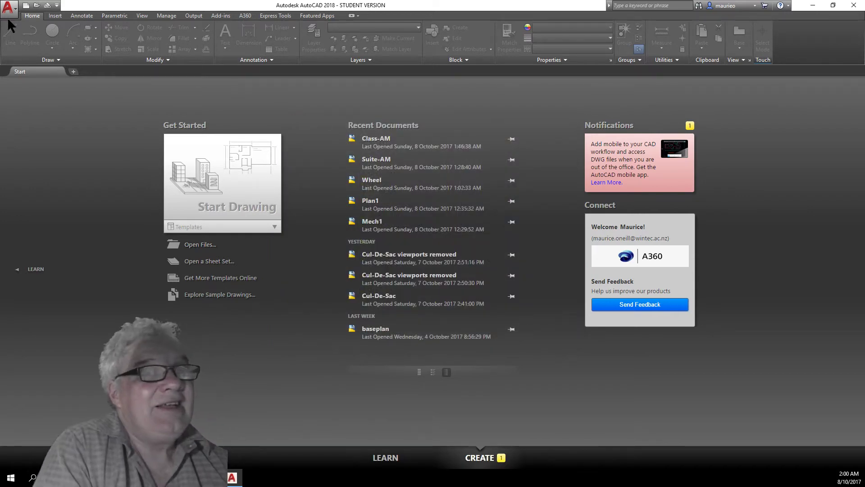
- Create a new drawing from the Mech-Millimeters template in $_AUTOCAD NIGHT CLASS\COURSE FILES on drive H:
{"action": "left_click", "coordinate": [14, 7]}
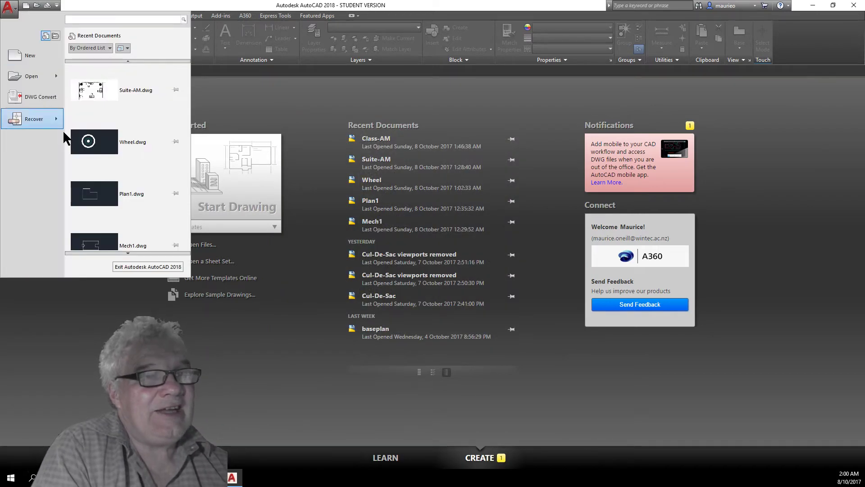
{"action": "left_click", "coordinate": [27, 56]}
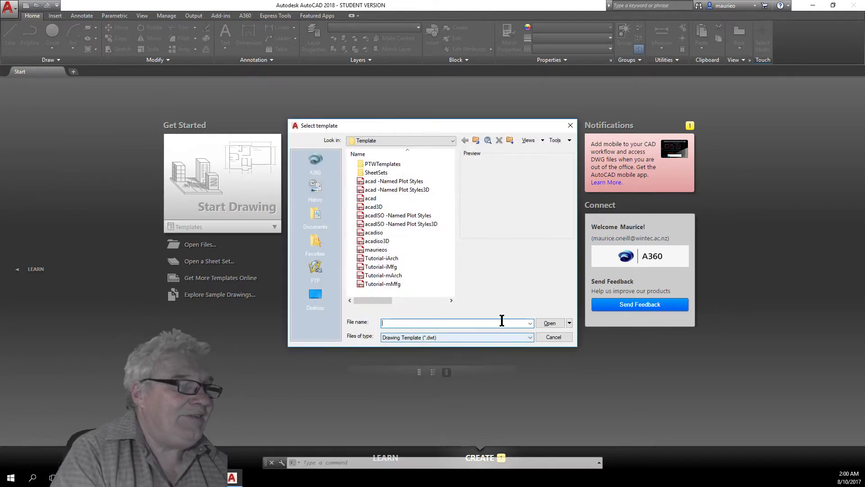
{"action": "left_click", "coordinate": [452, 140]}
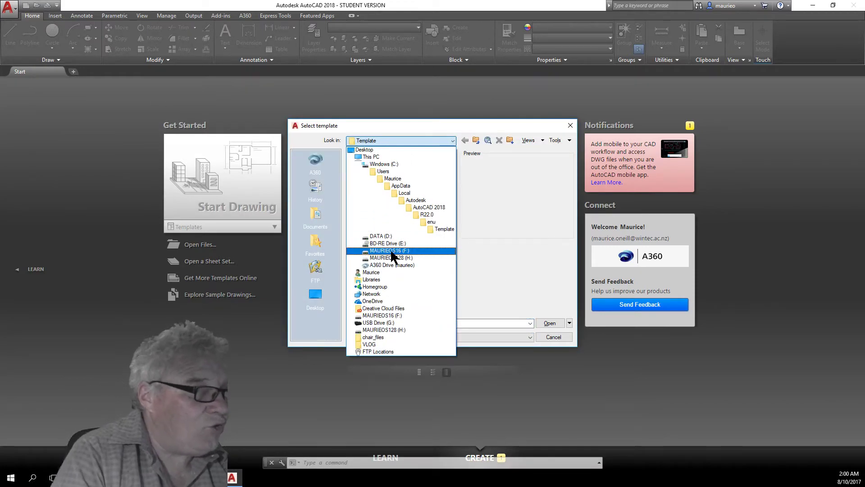
{"action": "left_click", "coordinate": [382, 258]}
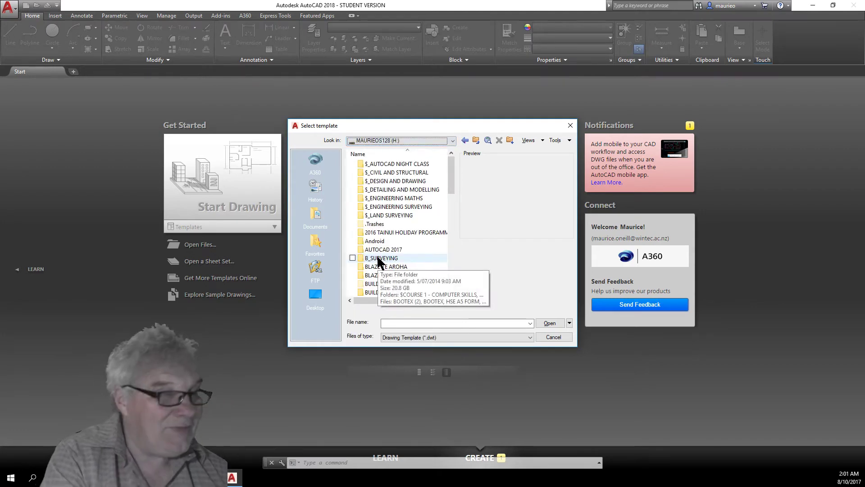
{"action": "double_click", "coordinate": [416, 163]}
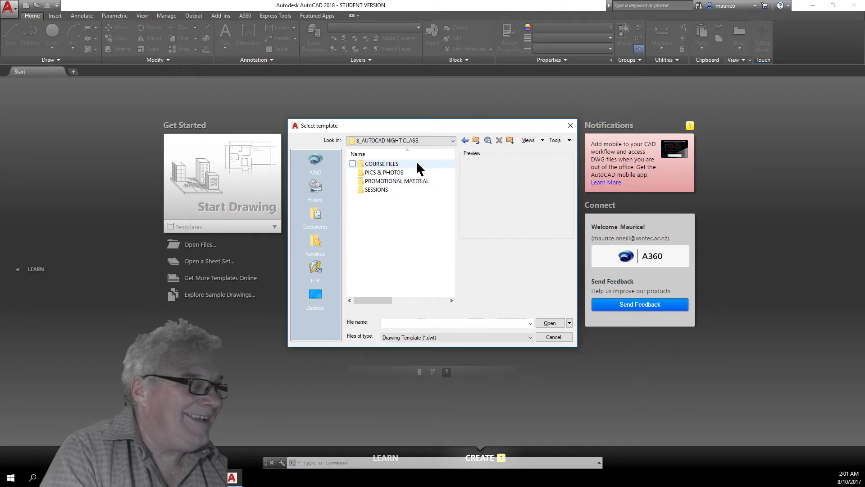
{"action": "left_click", "coordinate": [374, 164]}
{"action": "double_click", "coordinate": [373, 165]}
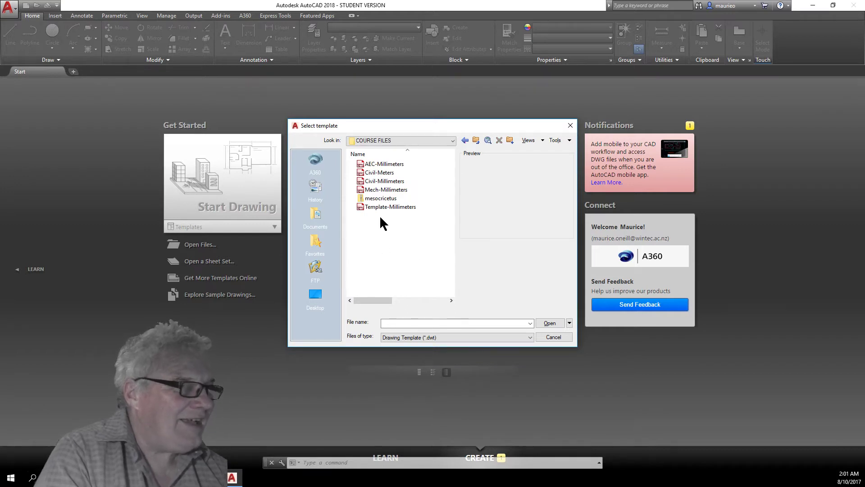
{"action": "double_click", "coordinate": [380, 190]}
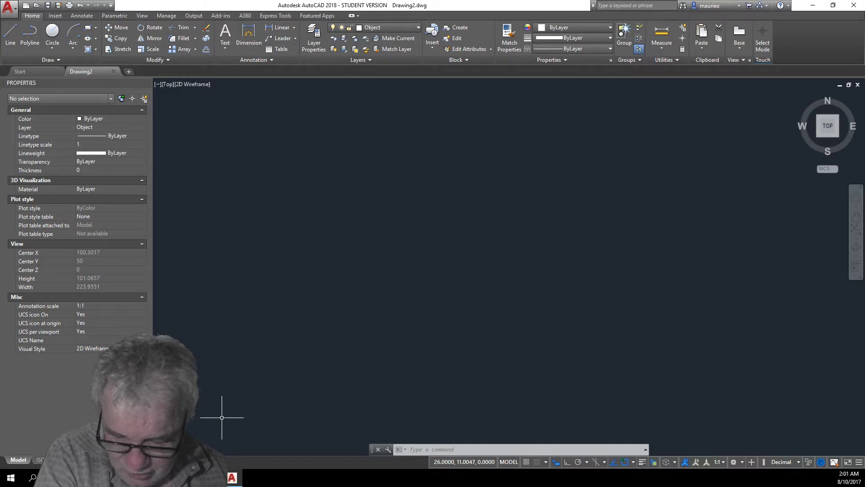
- Turn on polar tracking with the 30, 60, 90, 120... angle increments
{"action": "left_click", "coordinate": [633, 463]}
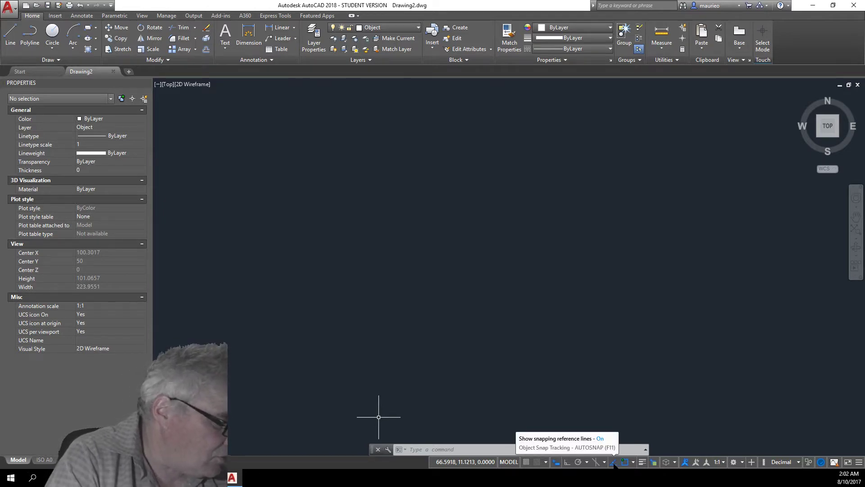
{"action": "left_click", "coordinate": [585, 462]}
{"action": "left_click", "coordinate": [586, 461]}
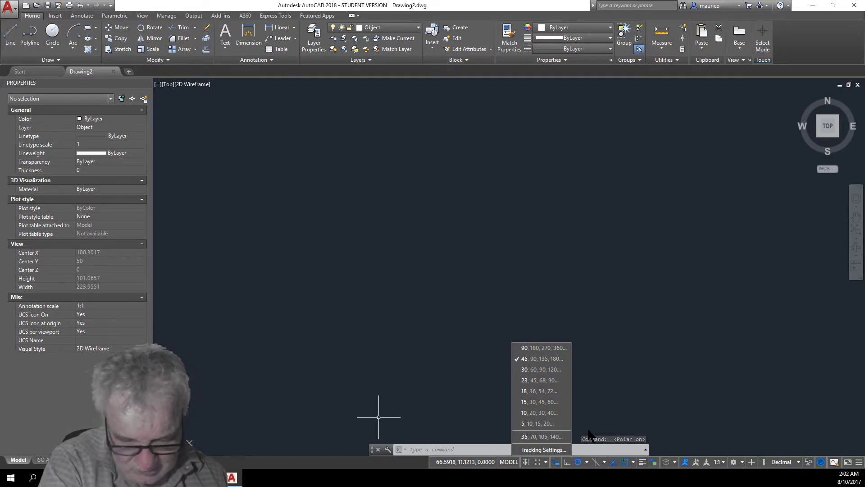
{"action": "left_click", "coordinate": [547, 379]}
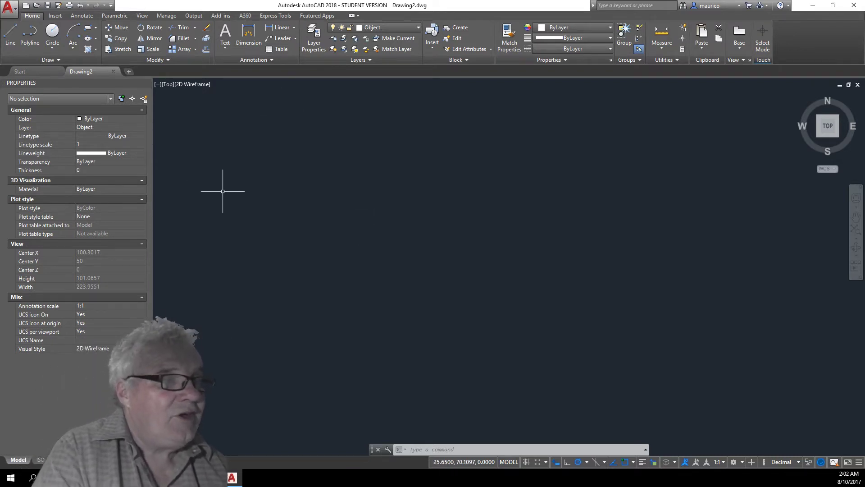
- Start a polyline in the open drawing area with a 75-unit horizontal segment running to the right
{"action": "left_click", "coordinate": [35, 33]}
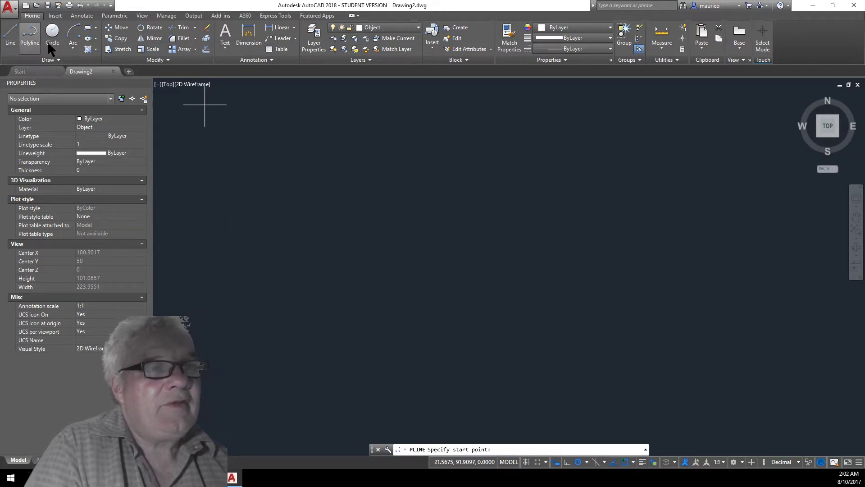
{"action": "left_click", "coordinate": [210, 205]}
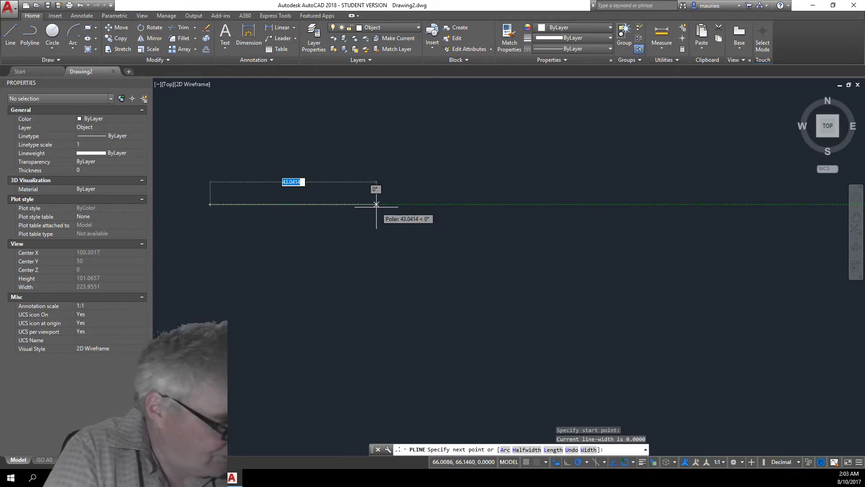
{"action": "type", "text": "7"}
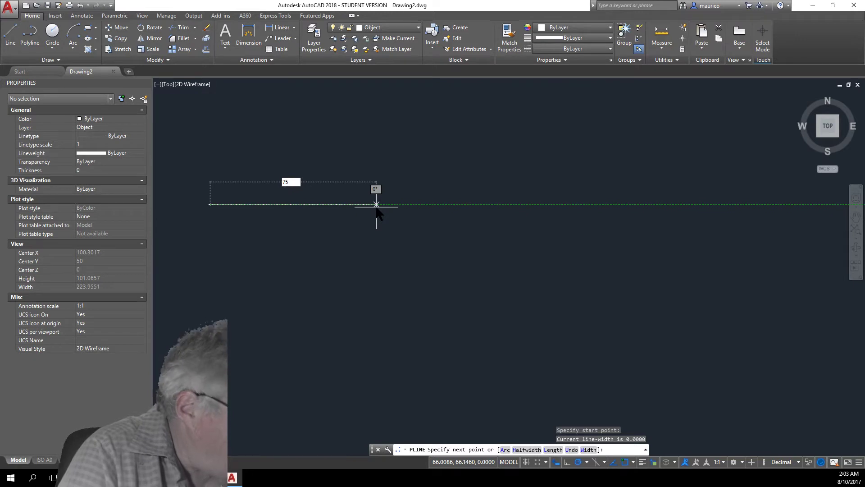
{"action": "type", "text": "5"}
{"action": "key", "text": "Return"}
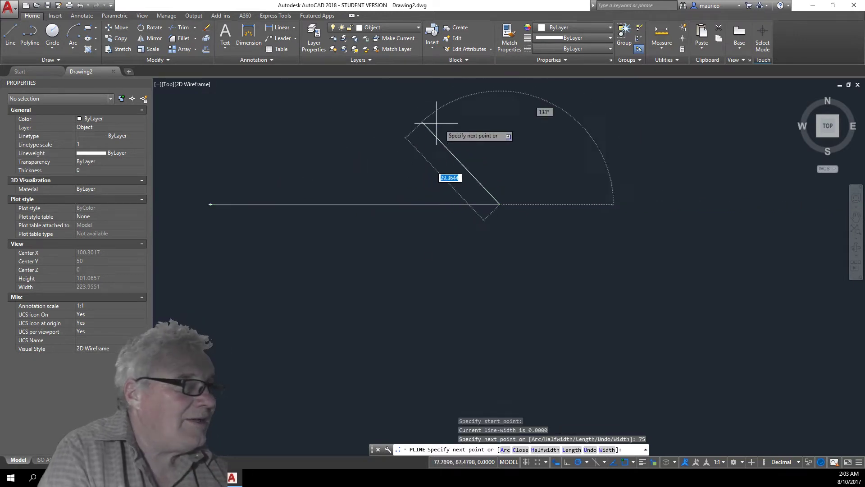
- Continue the polyline with a 25-unit segment straight up and a 40-unit segment at 150°
{"action": "scroll", "coordinate": [495, 128], "scroll_direction": "down", "scroll_amount": 2}
{"action": "mouse_move", "coordinate": [495, 130]}
{"action": "middle_mouse_down"}
{"action": "mouse_move", "coordinate": [427, 244]}
{"action": "mouse_move", "coordinate": [353, 251]}
{"action": "mouse_move", "coordinate": [353, 232]}
{"action": "middle_mouse_up"}
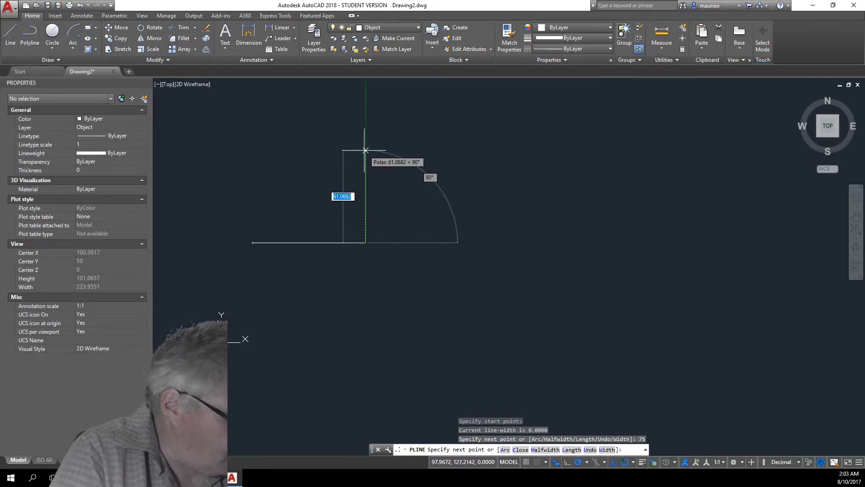
{"action": "type", "text": "25"}
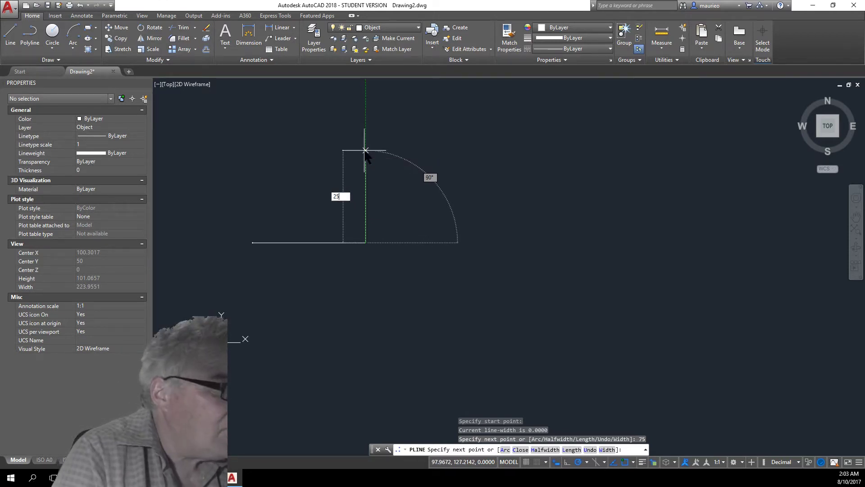
{"action": "key", "text": "Return"}
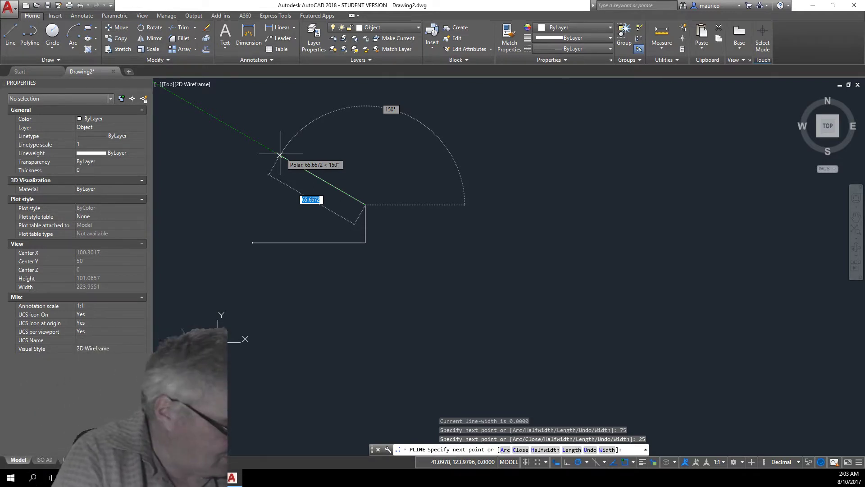
{"action": "type", "text": "4"}
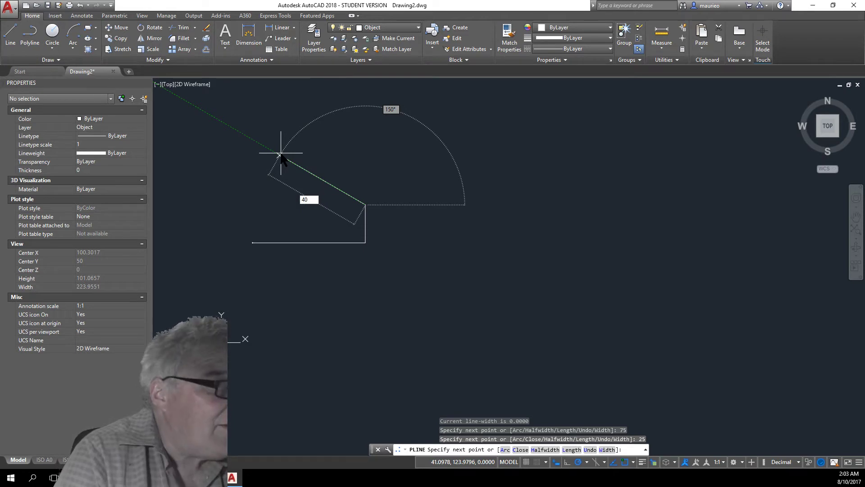
{"action": "type", "text": "0"}
{"action": "key", "text": "Return"}
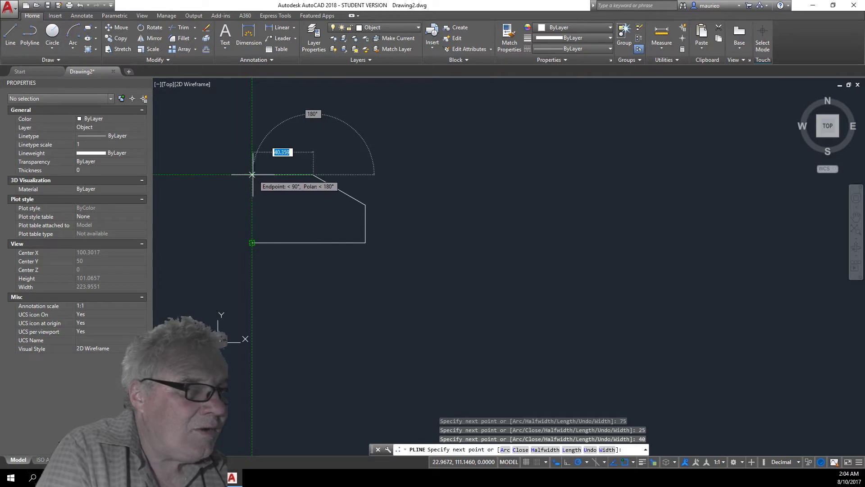
- Close the outline after a horizontal segment ending directly above the start point, and select the finished polyline
{"action": "left_click", "coordinate": [252, 174]}
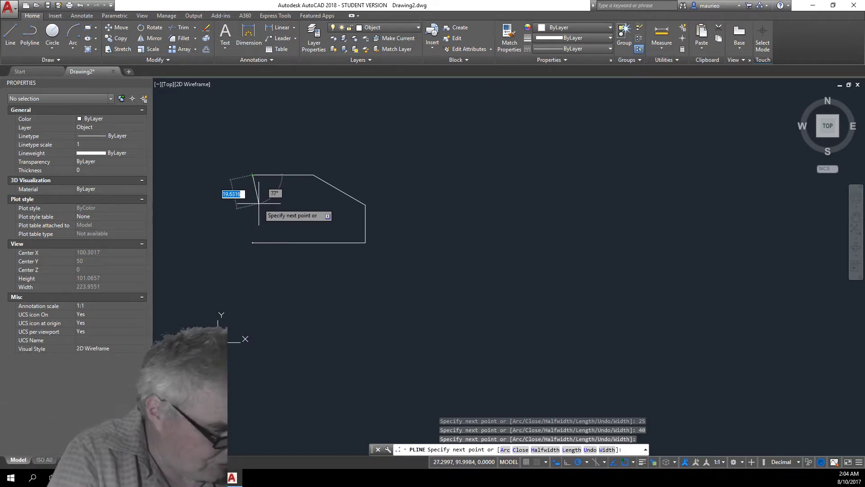
{"action": "type", "text": "c"}
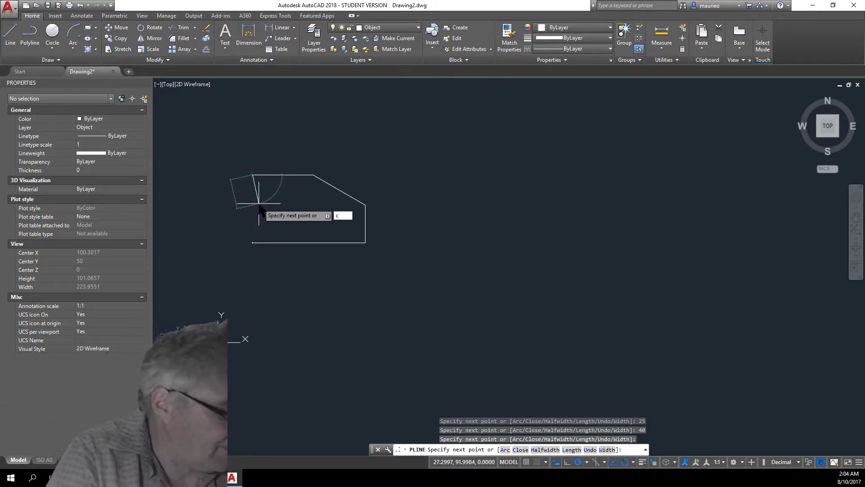
{"action": "key", "text": "Return"}
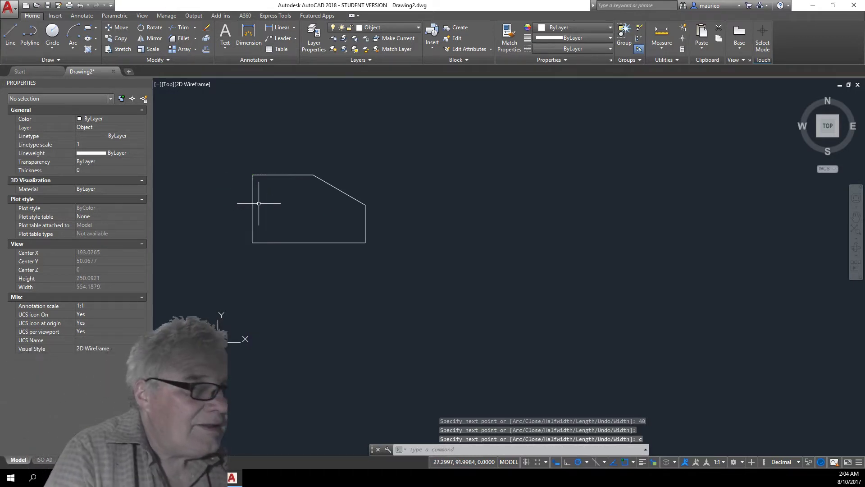
{"action": "left_click", "coordinate": [294, 242]}
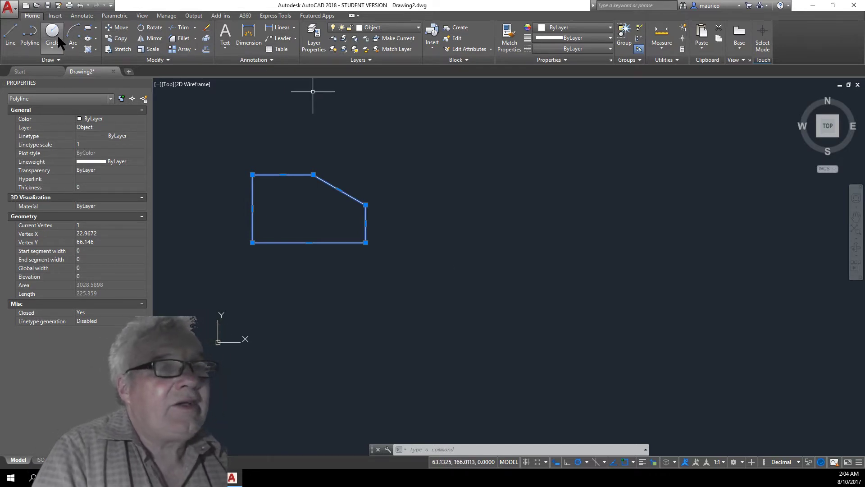
- Start a second polyline to the right of the first outline with a 75-unit horizontal segment
{"action": "left_click", "coordinate": [32, 31]}
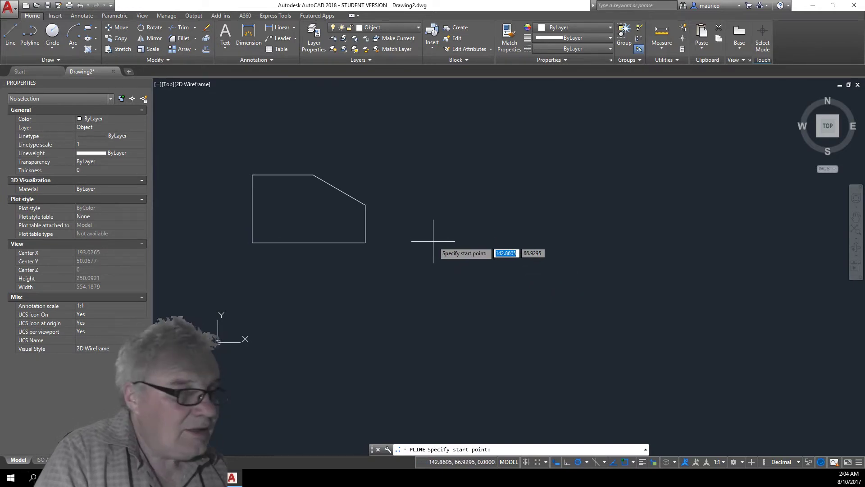
{"action": "left_click", "coordinate": [433, 241]}
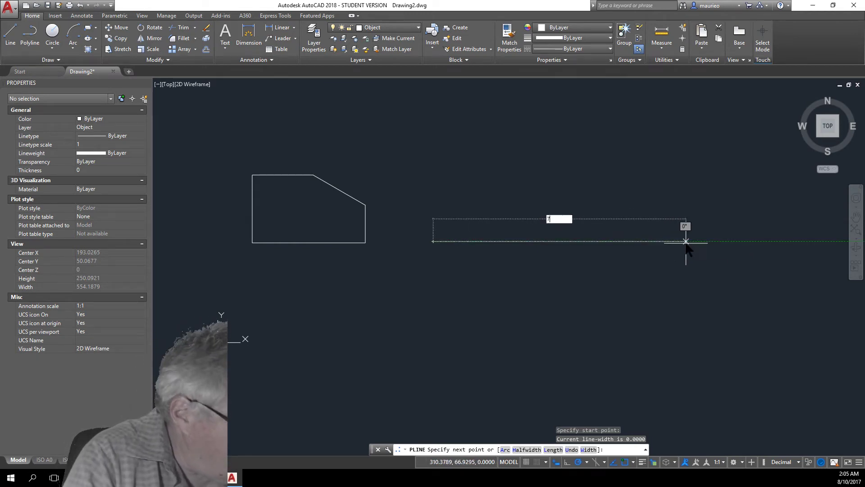
{"action": "key", "text": "Return"}
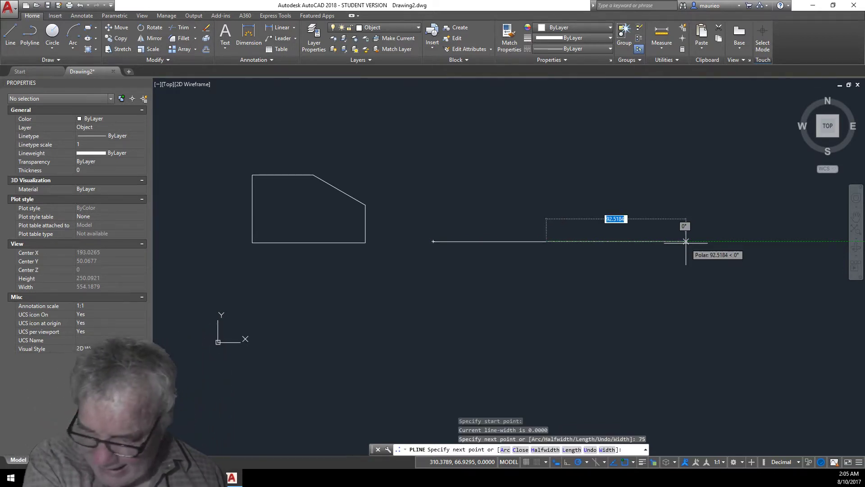
- Continue the polyline with a semicircular arc ending 40 units straight above the segment's right end
{"action": "type", "text": "a"}
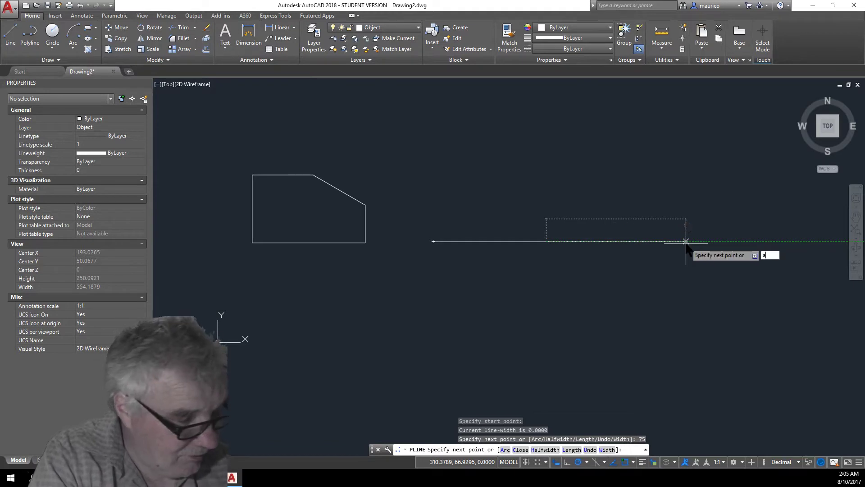
{"action": "key", "text": "Return"}
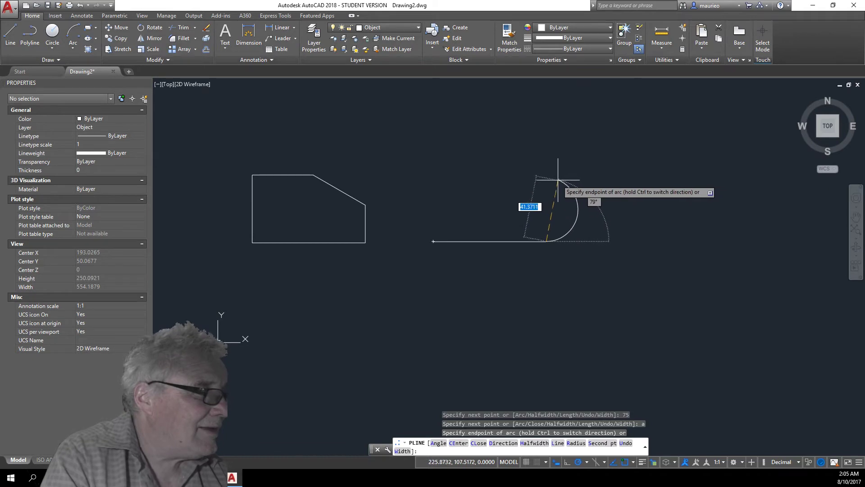
{"action": "type", "text": "40"}
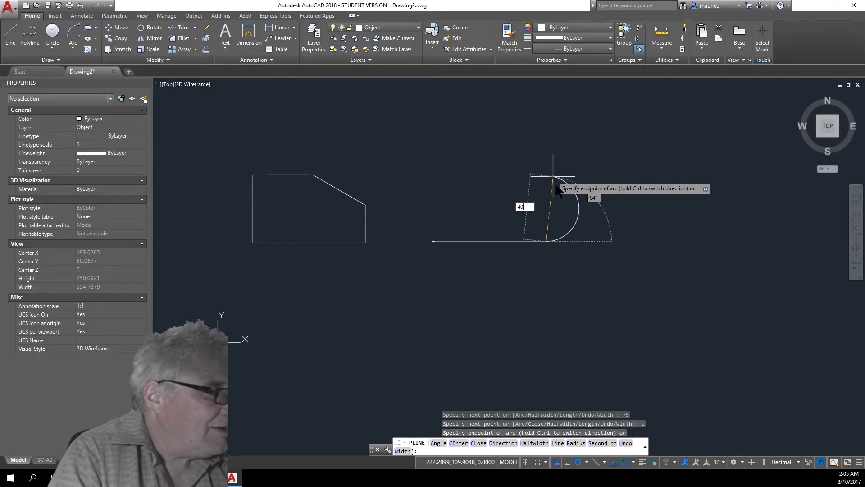
{"action": "key", "text": "Escape"}
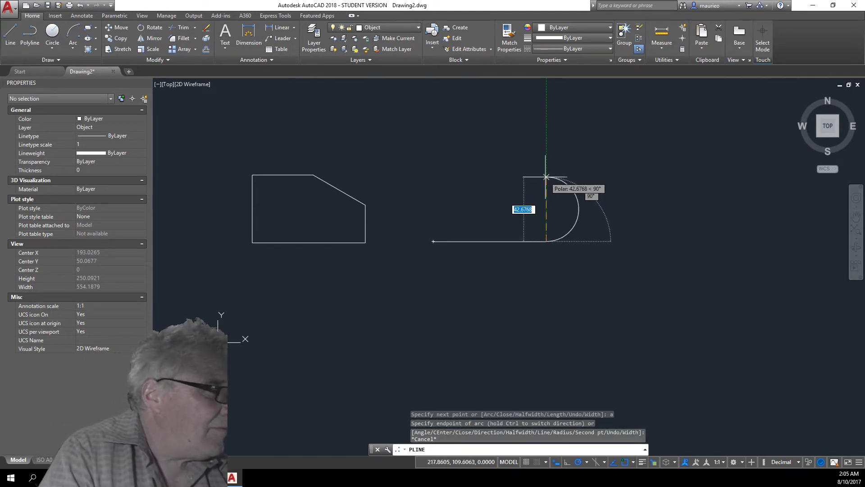
{"action": "type", "text": "40"}
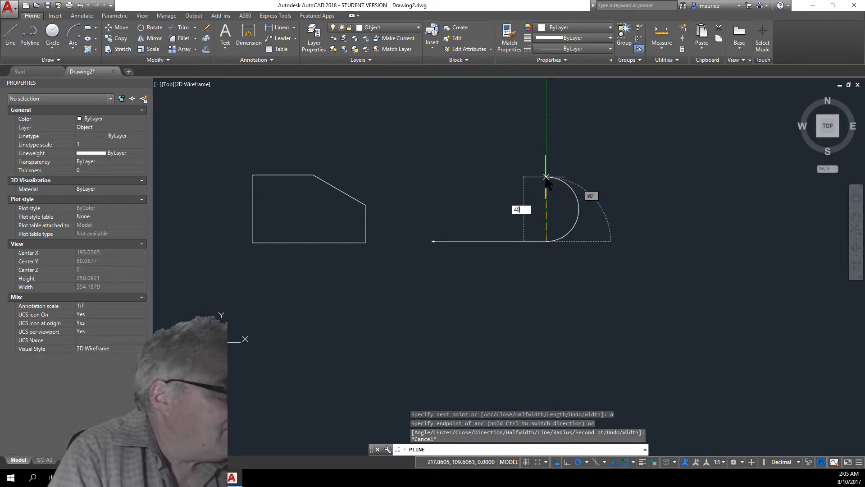
{"action": "key", "text": "Return"}
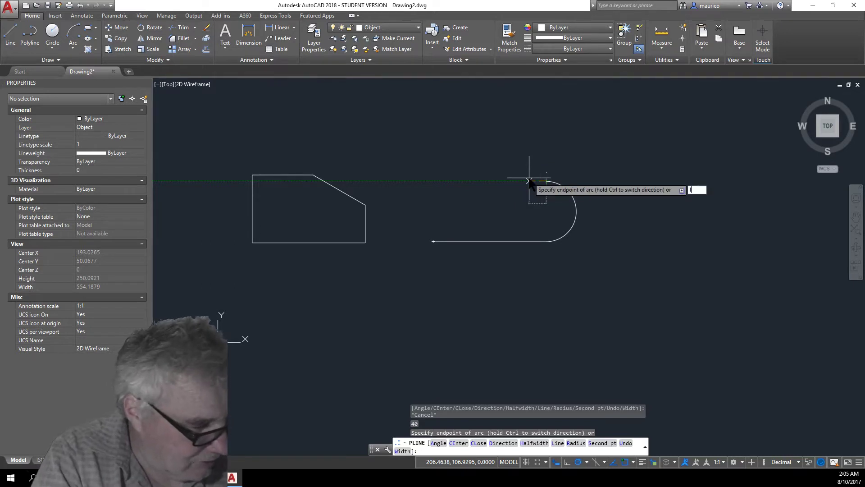
- Switch the polyline back to straight segments and add a 75-unit horizontal segment running to the left
{"action": "type", "text": "l"}
{"action": "key", "text": "Return"}
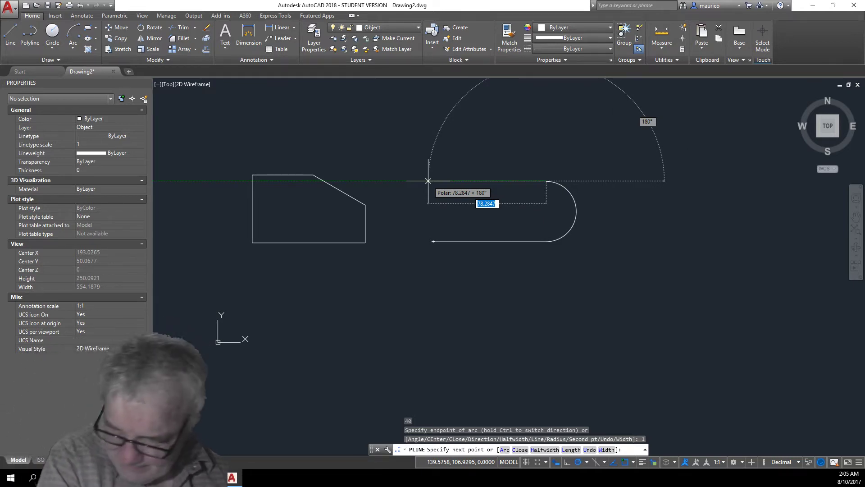
{"action": "type", "text": "75"}
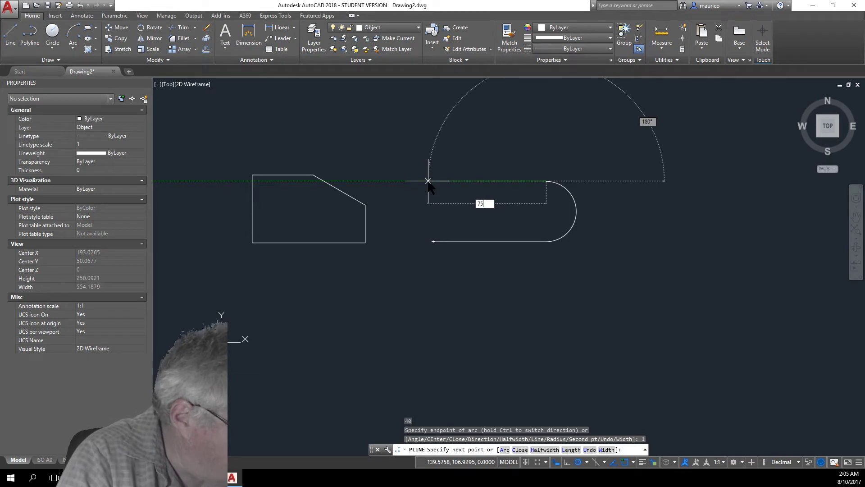
{"action": "key", "text": "Return"}
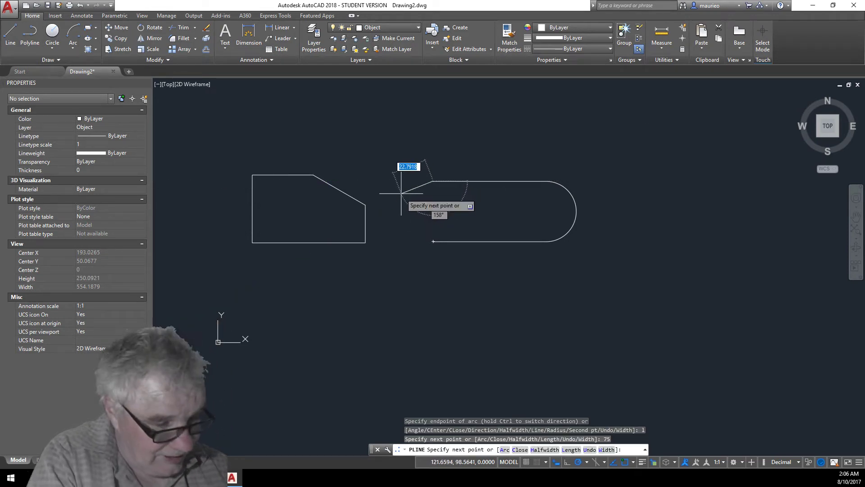
- Switch the polyline to arc mode and close the slot outline with an arc back to its start point
{"action": "type", "text": "a"}
{"action": "key", "text": "Return"}
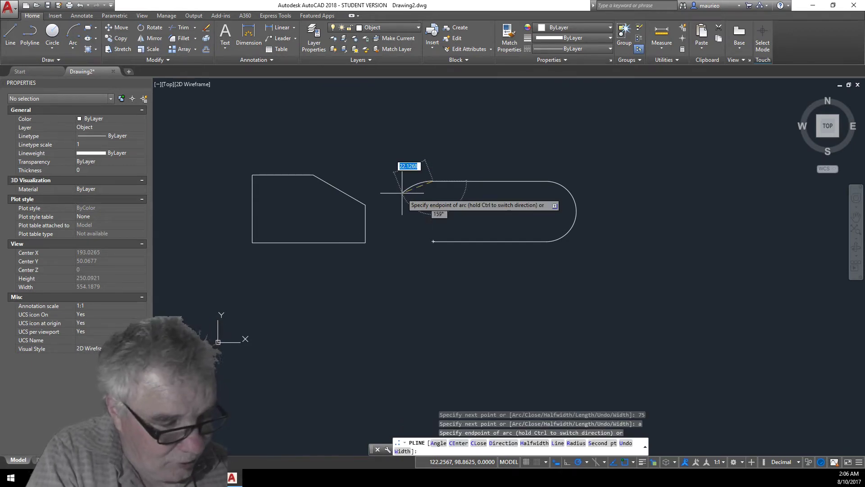
{"action": "type", "text": "c"}
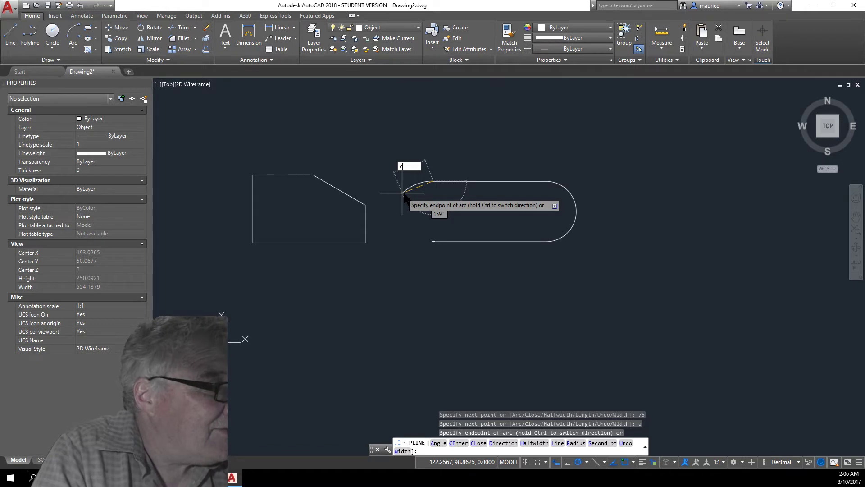
{"action": "type", "text": "l"}
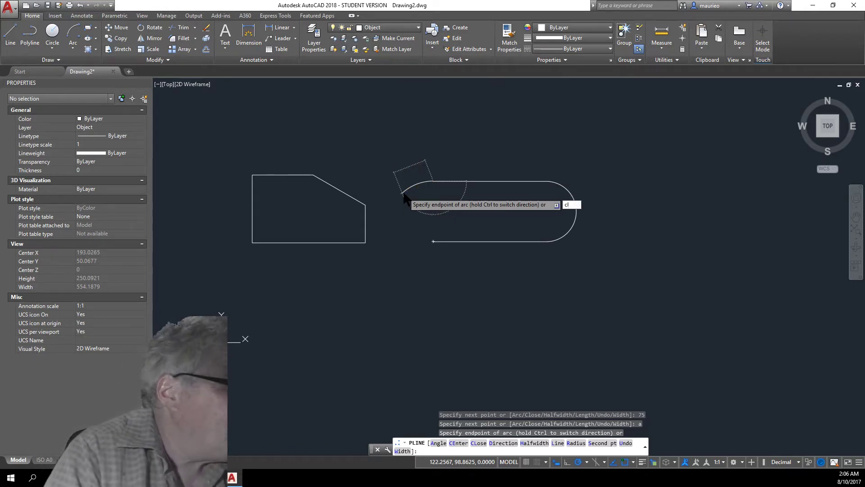
{"action": "key", "text": "Return"}
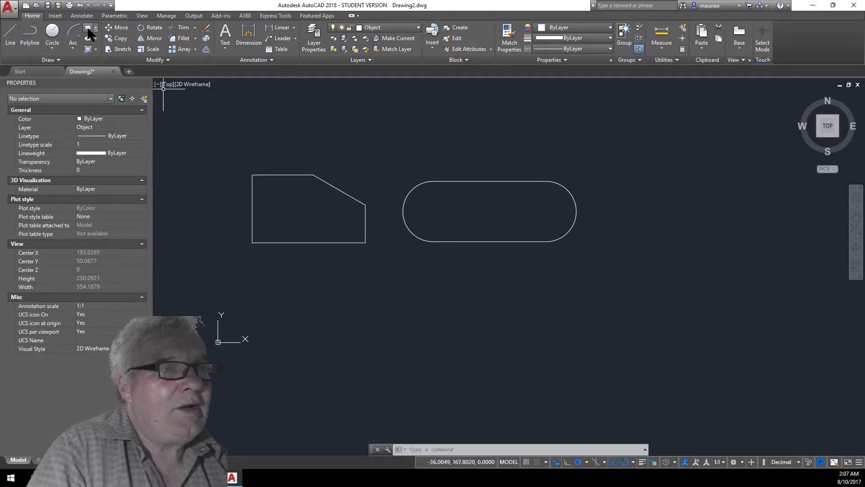
- Draw a rectangle below the slot outline by dimensions, with length 75 and width 40
{"action": "left_click", "coordinate": [89, 48]}
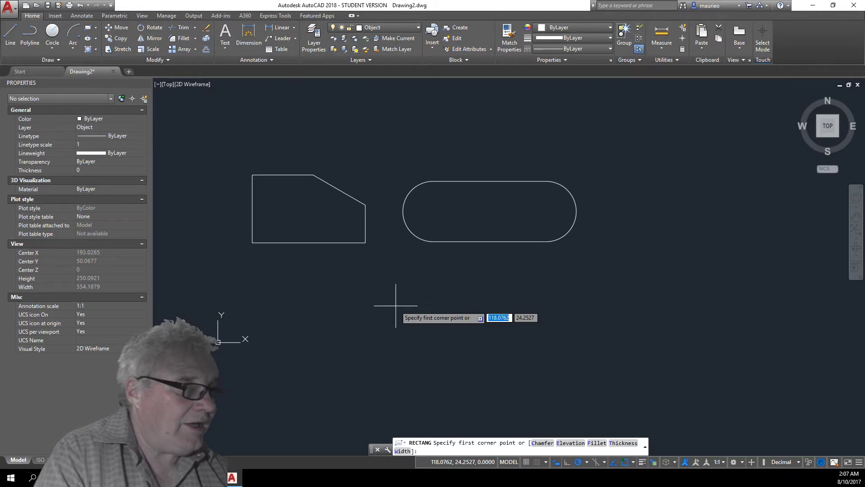
{"action": "left_click", "coordinate": [431, 348]}
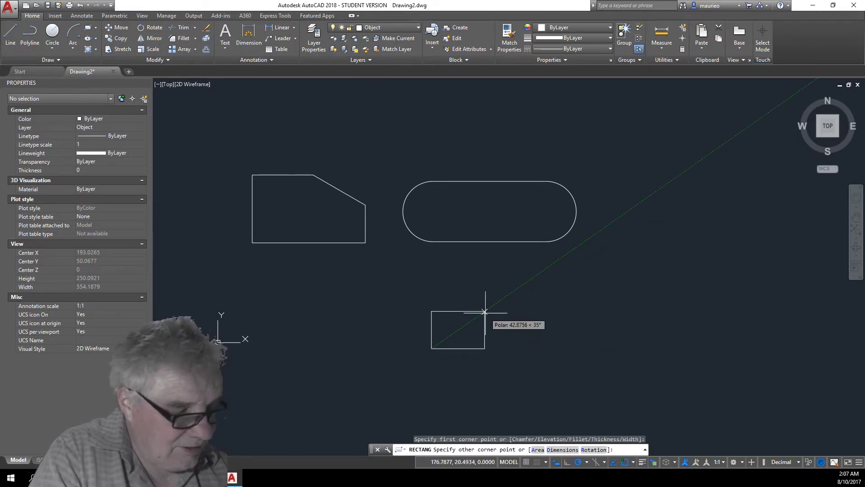
{"action": "type", "text": "d"}
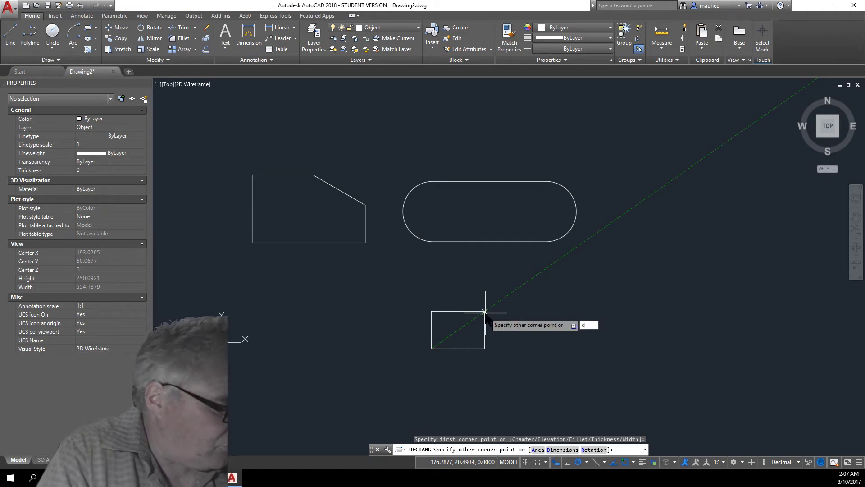
{"action": "key", "text": "Return"}
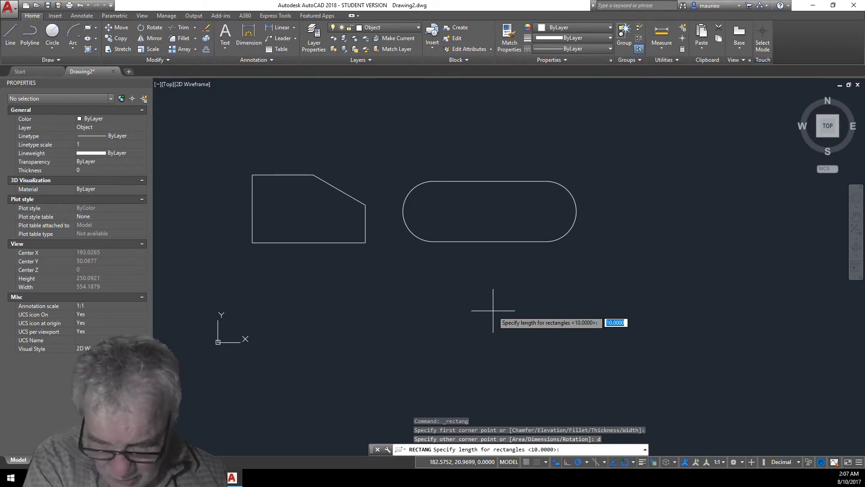
{"action": "type", "text": "75"}
{"action": "key", "text": "Return"}
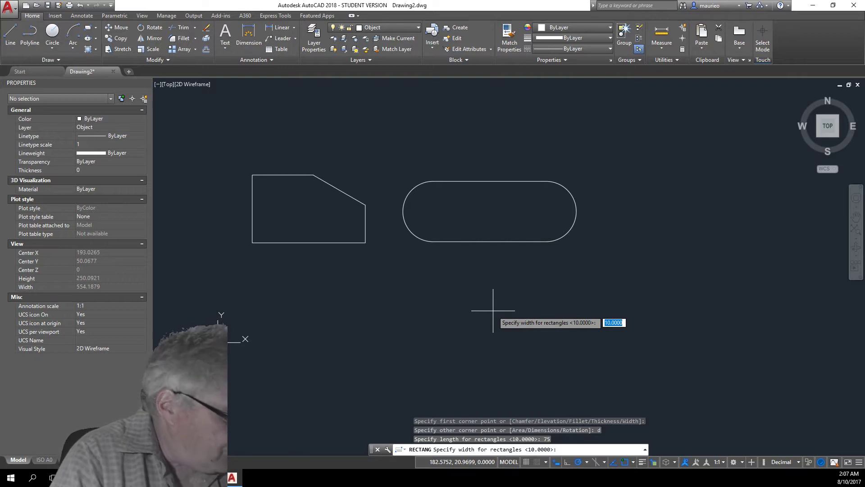
{"action": "type", "text": "40"}
{"action": "key", "text": "Return"}
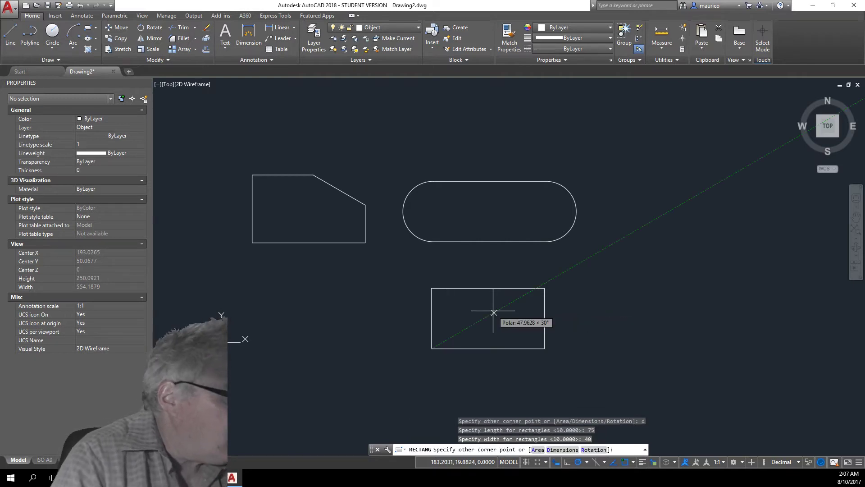
{"action": "left_click", "coordinate": [494, 311]}
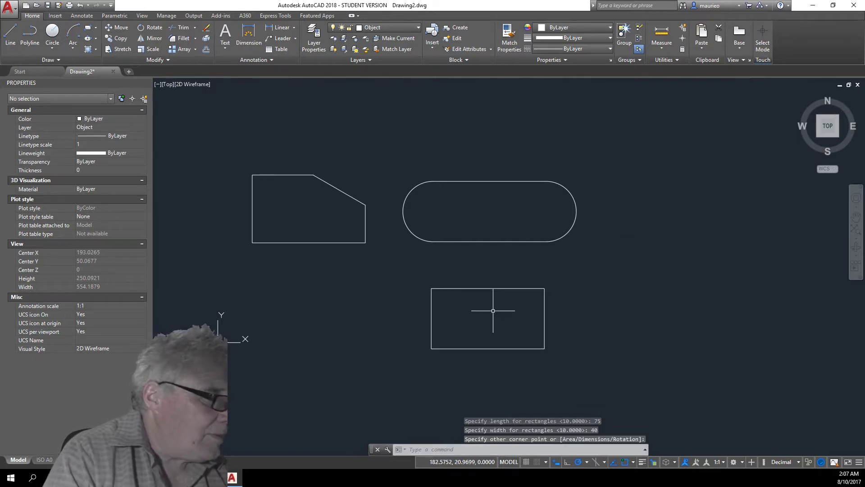
{"action": "left_click", "coordinate": [494, 347]}
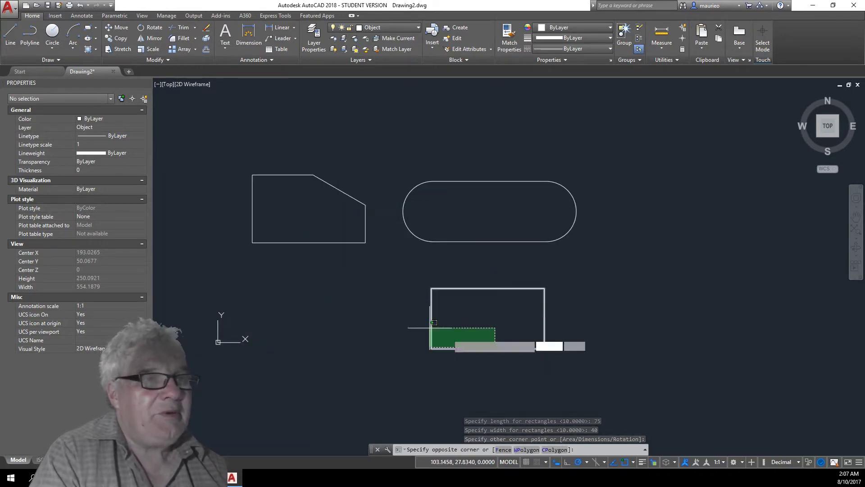
{"action": "key", "text": "Escape"}
{"action": "key", "text": "Escape"}
{"action": "key", "text": "Escape"}
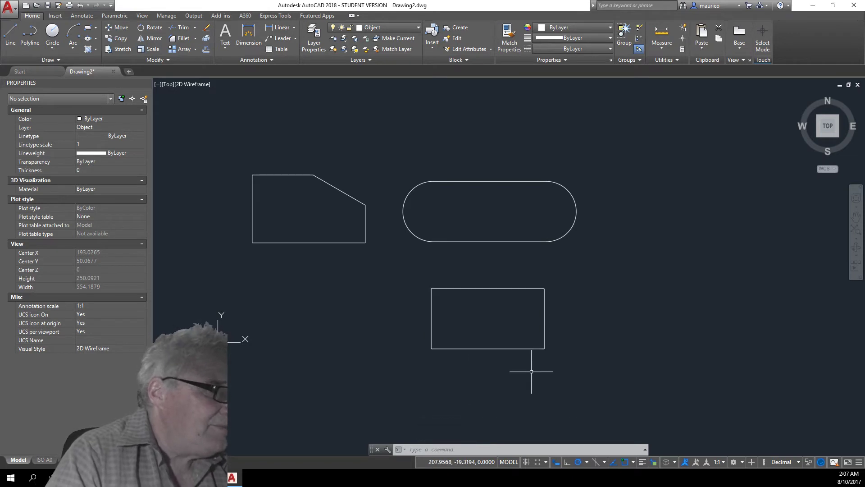
- Measure the length of the rectangle's lower edge between its two bottom corners
{"action": "left_click", "coordinate": [662, 28]}
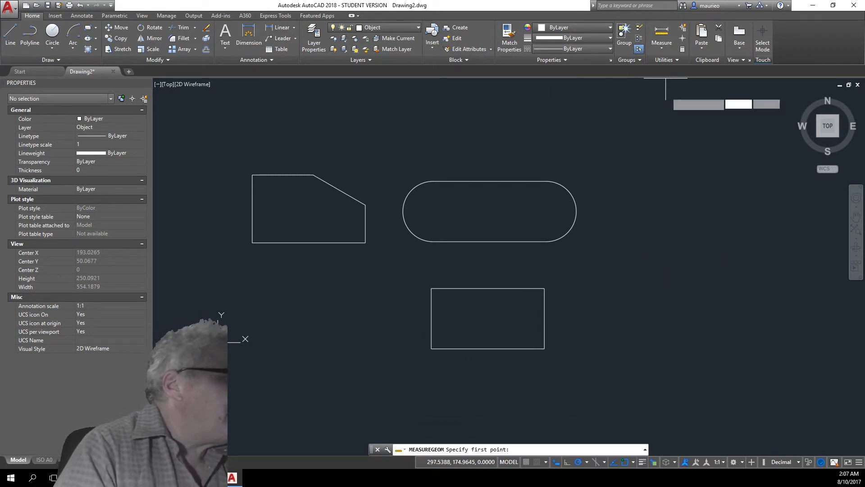
{"action": "left_click", "coordinate": [432, 349]}
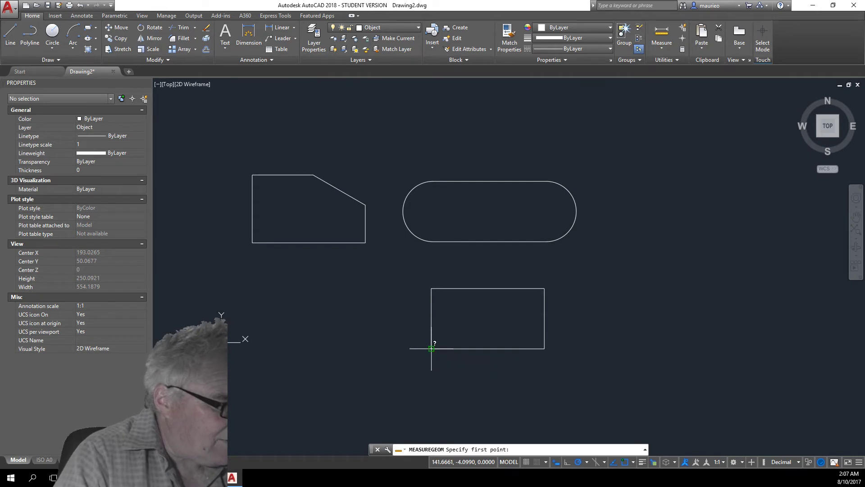
{"action": "left_click", "coordinate": [544, 349]}
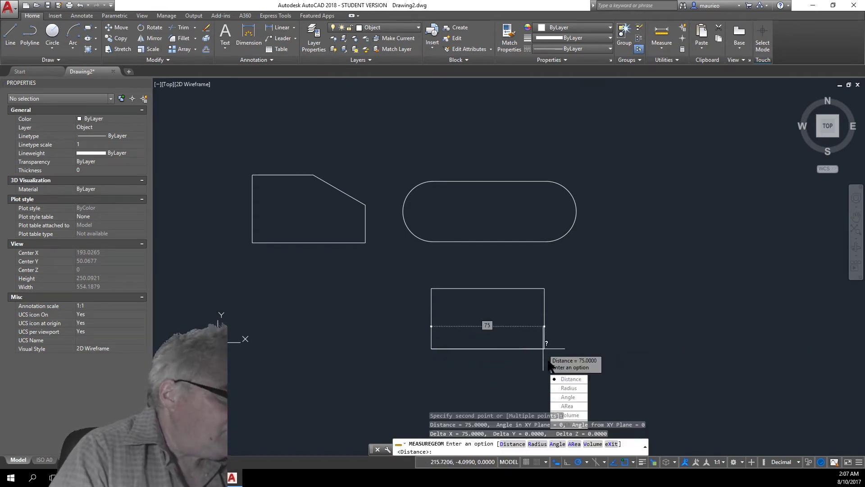
{"action": "right_click", "coordinate": [564, 325]}
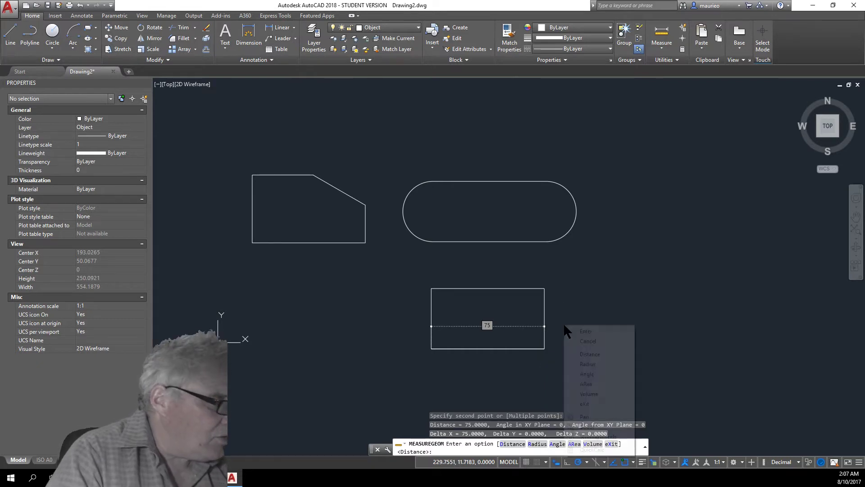
{"action": "left_click", "coordinate": [587, 340]}
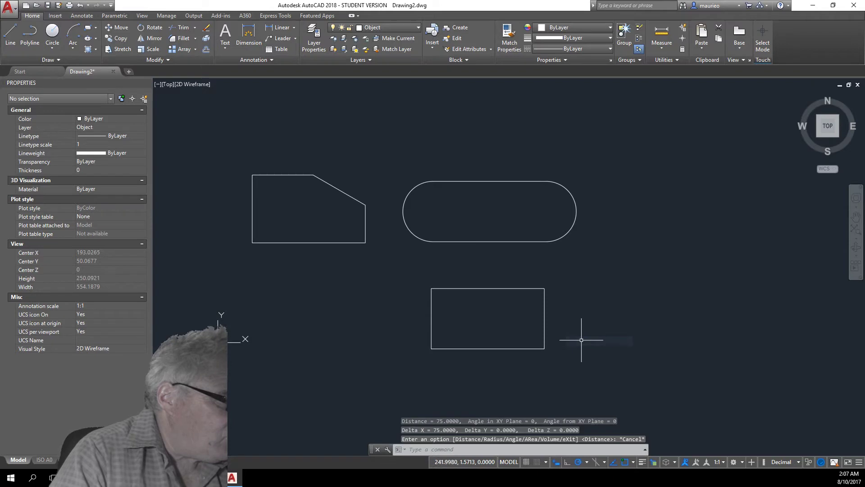
- Measure the height of the rectangle's right edge from the bottom corner to the top corner
{"action": "left_click", "coordinate": [661, 45]}
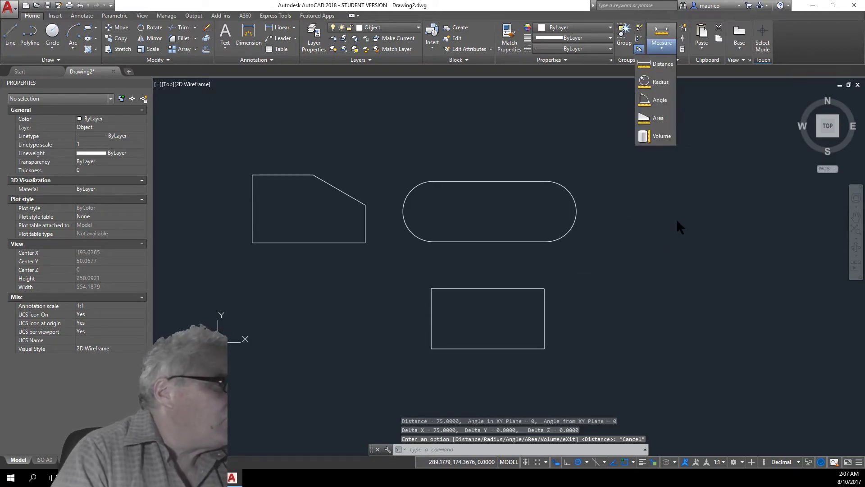
{"action": "left_click", "coordinate": [658, 64]}
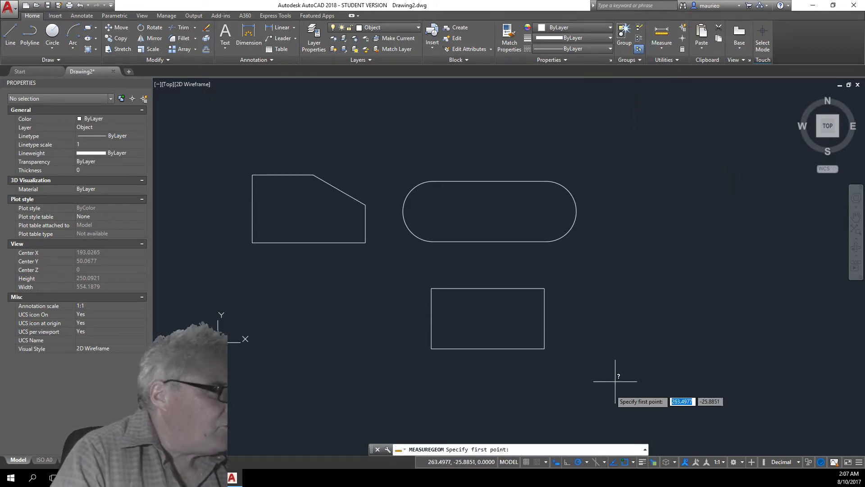
{"action": "left_click", "coordinate": [544, 348]}
{"action": "left_click", "coordinate": [544, 289]}
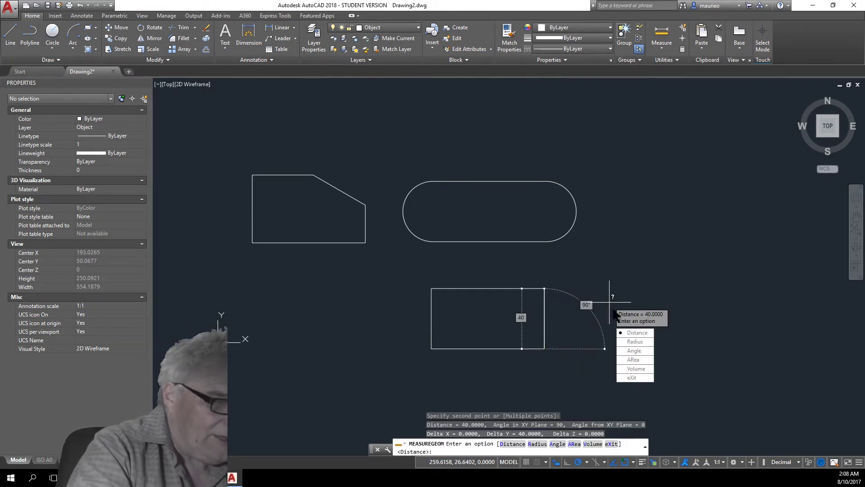
{"action": "key", "text": "Escape"}
{"action": "key", "text": "Escape"}
{"action": "key", "text": "Escape"}
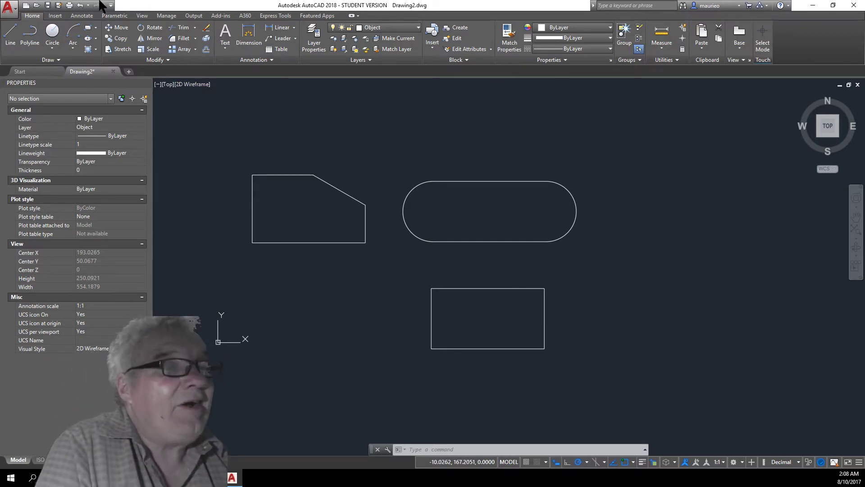
- Start a polyline in the free space beside the rectangle with a 40 mm horizontal segment running toward it
{"action": "left_click", "coordinate": [31, 32]}
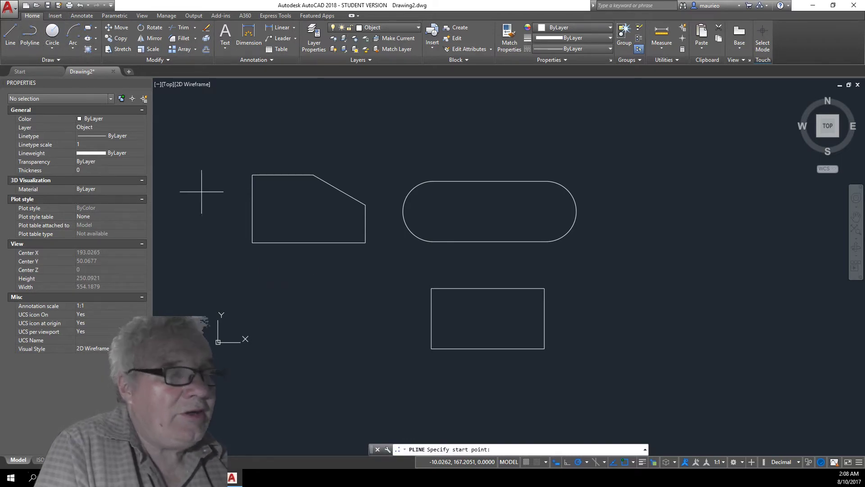
{"action": "left_click", "coordinate": [297, 329]}
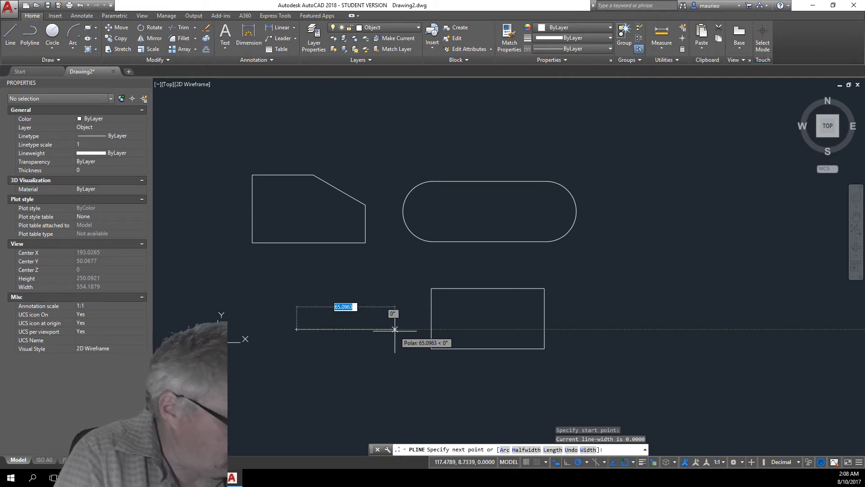
{"action": "type", "text": "40"}
{"action": "key", "text": "Return"}
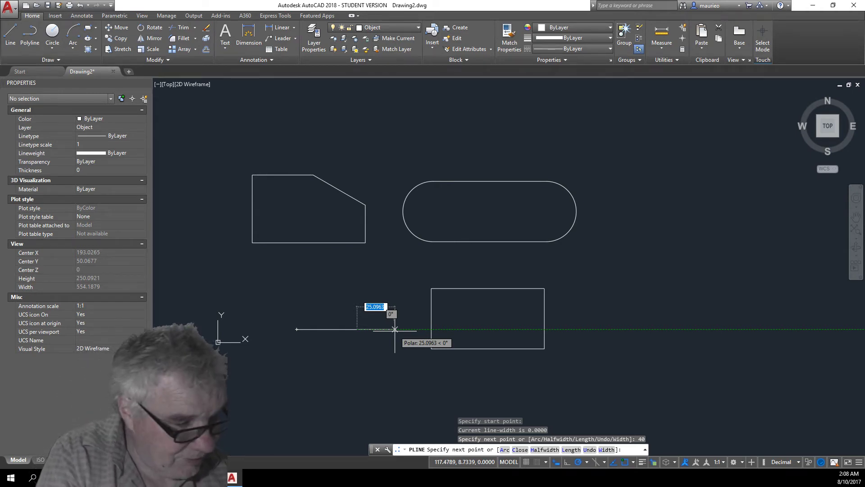
- Finish the polyline with a 19 mm horizontal arrowhead segment tapering from starting width 6 to ending width 0
{"action": "type", "text": "w"}
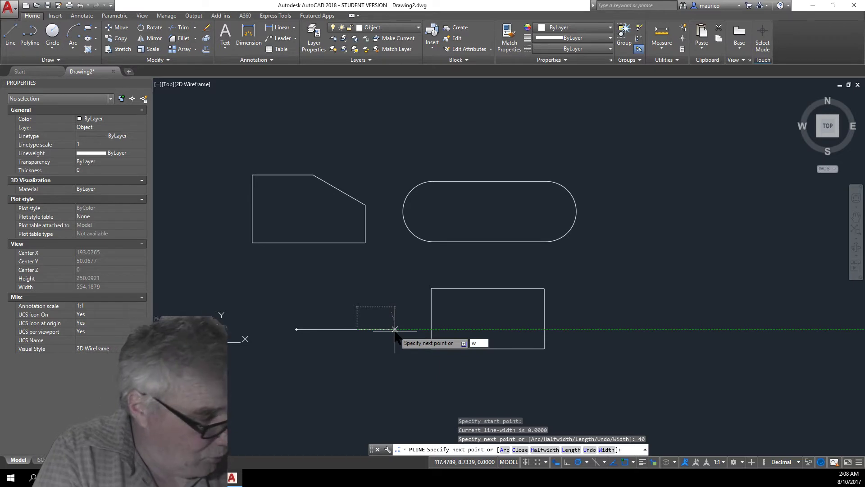
{"action": "key", "text": "Return"}
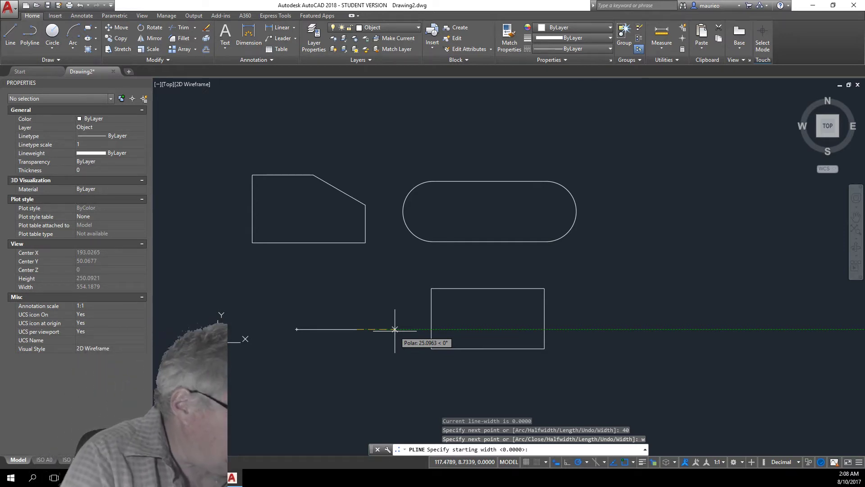
{"action": "type", "text": "6"}
{"action": "key", "text": "Return"}
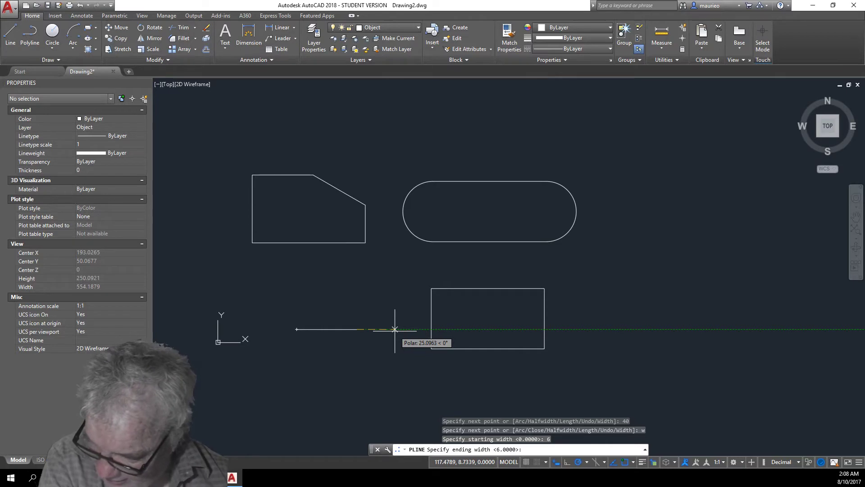
{"action": "type", "text": "0"}
{"action": "key", "text": "Return"}
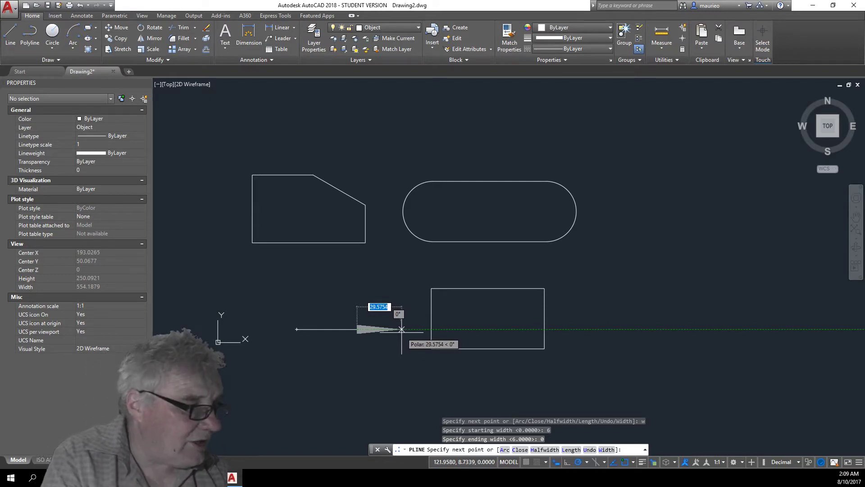
{"action": "type", "text": "19"}
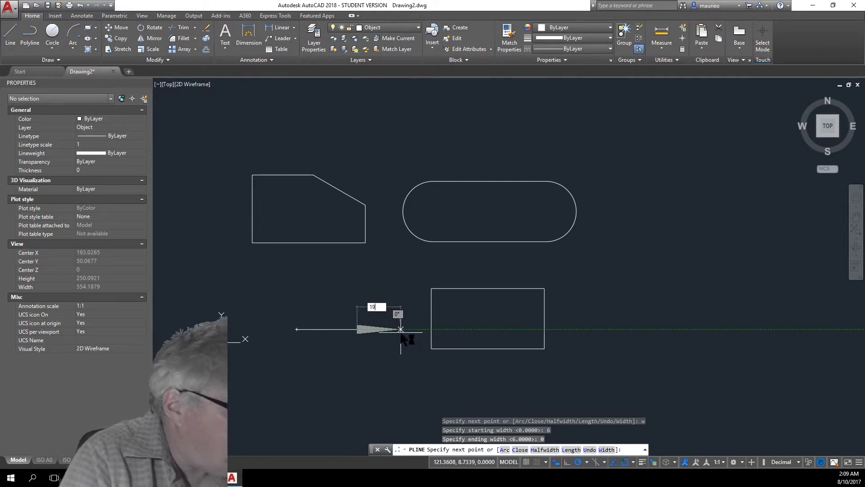
{"action": "key", "text": "Return"}
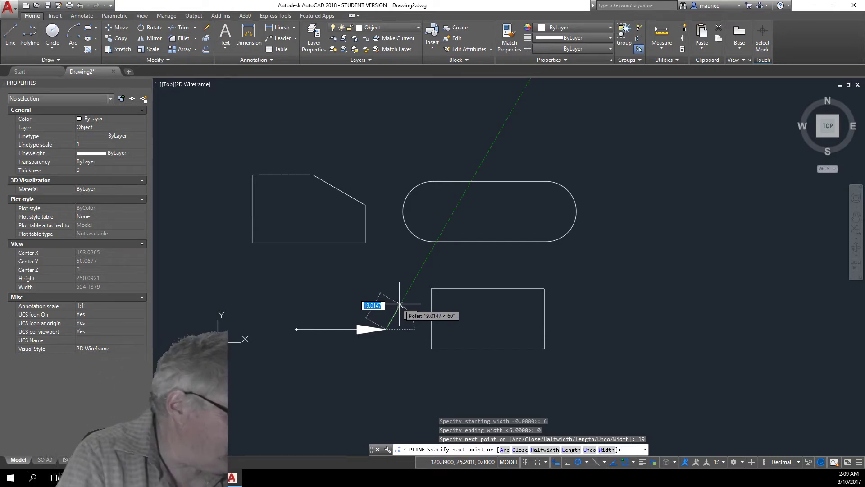
{"action": "key", "text": "Return"}
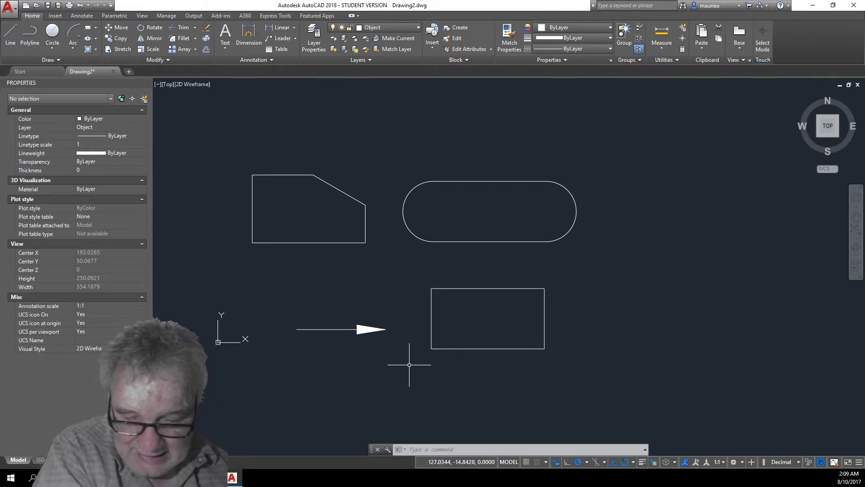
- Move the rectangle by a point near its centre into the empty area up and to the right of the slot outline
{"action": "scroll", "coordinate": [409, 364], "scroll_direction": "down", "scroll_amount": 4}
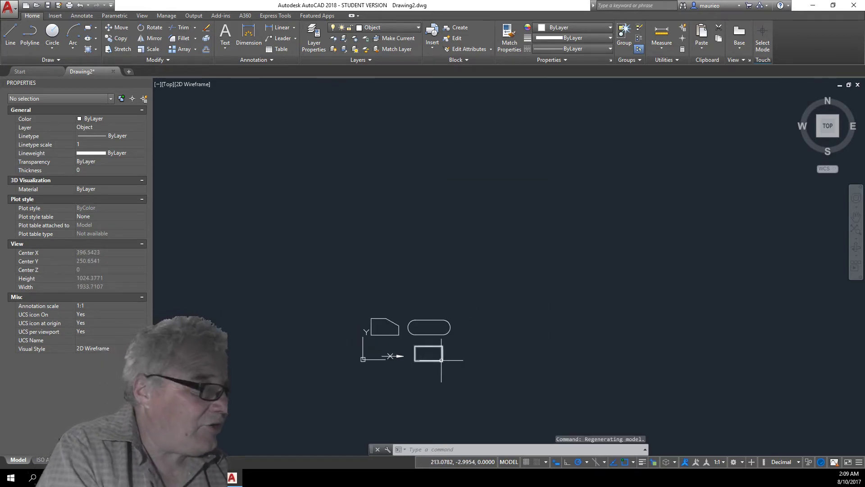
{"action": "mouse_move", "coordinate": [394, 350]}
{"action": "middle_mouse_down"}
{"action": "mouse_move", "coordinate": [282, 331]}
{"action": "mouse_move", "coordinate": [272, 268]}
{"action": "middle_mouse_up"}
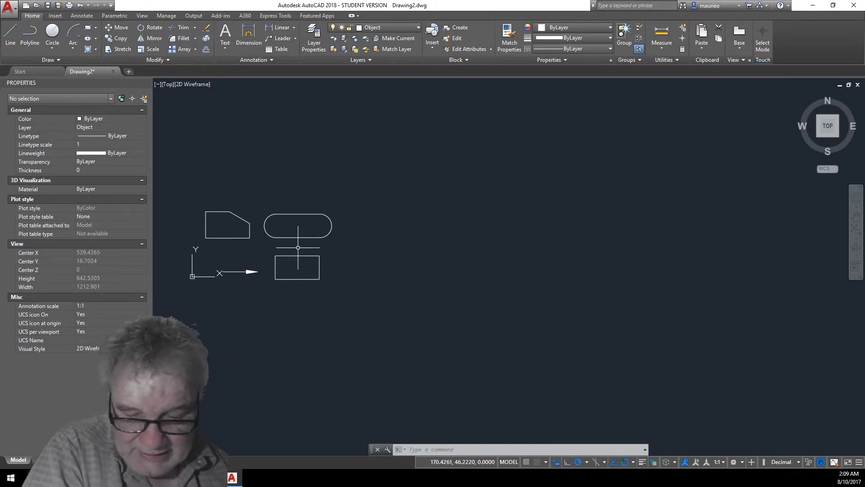
{"action": "left_click", "coordinate": [308, 280]}
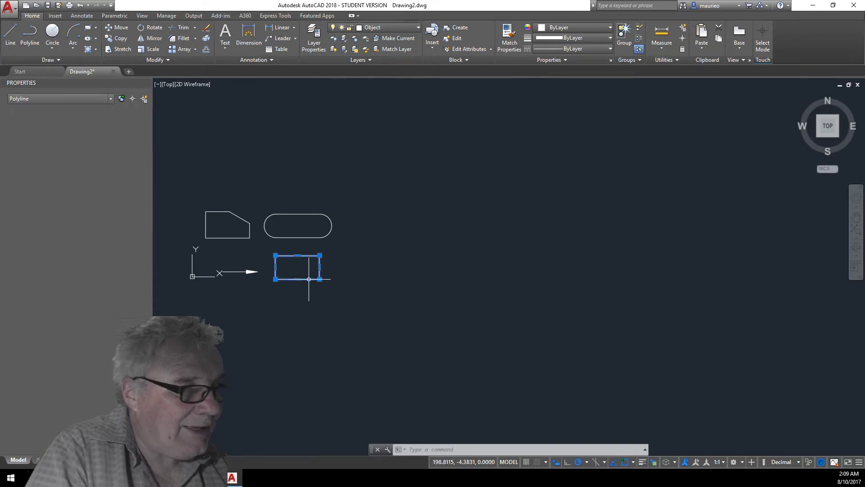
{"action": "right_click", "coordinate": [326, 305]}
{"action": "left_click", "coordinate": [347, 152]}
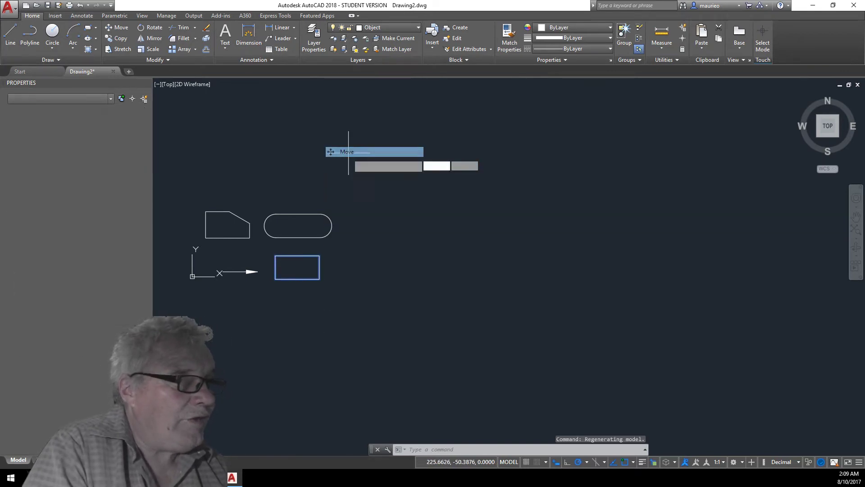
{"action": "left_click", "coordinate": [296, 266]}
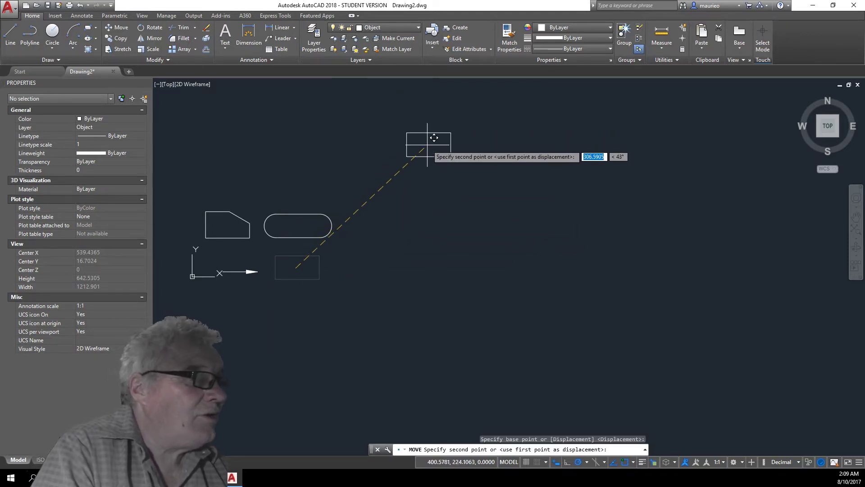
{"action": "left_click", "coordinate": [426, 138]}
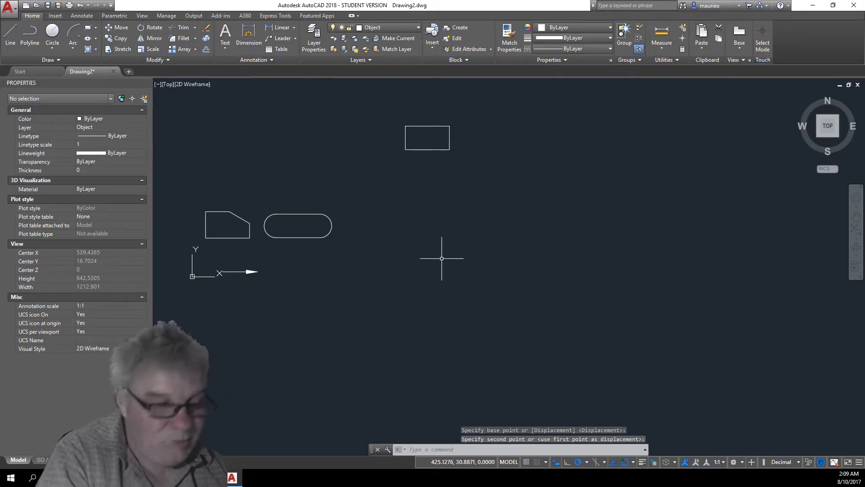
{"action": "left_click", "coordinate": [235, 271]}
{"action": "mouse_move", "coordinate": [235, 271]}
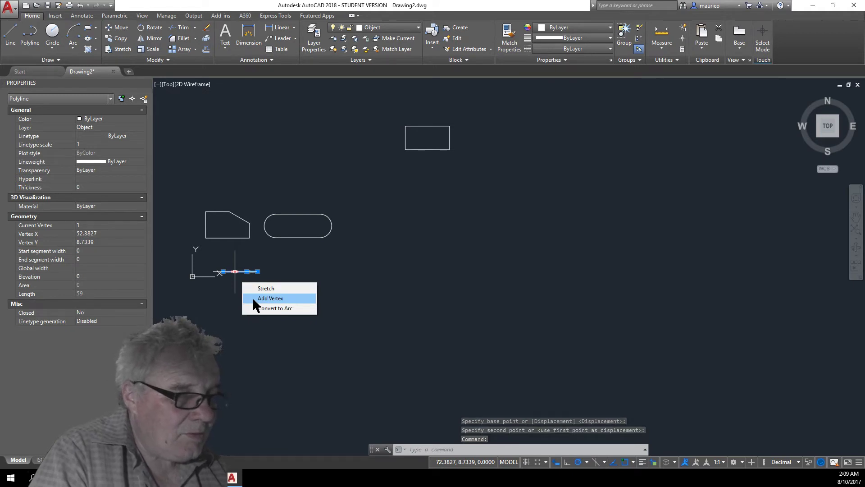
{"action": "key", "text": "Escape"}
{"action": "key", "text": "Escape"}
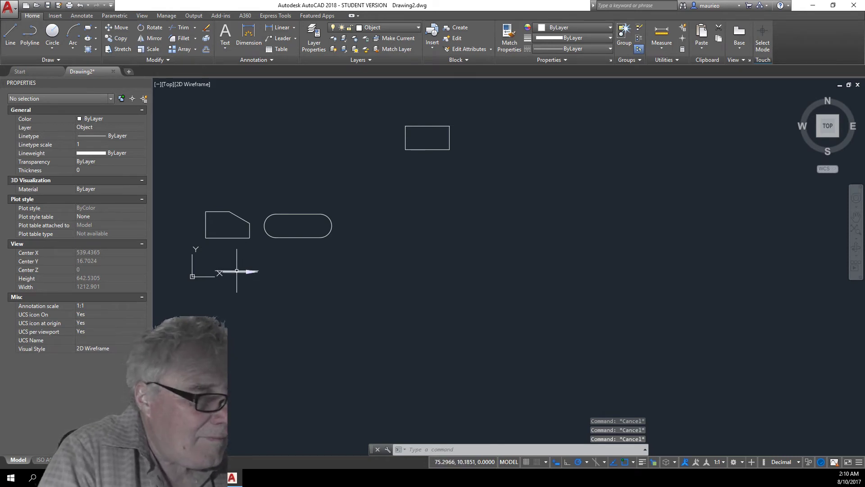
- Move the arrow polyline from its tail end to the midpoint of the rectangle's right edge
{"action": "left_click", "coordinate": [262, 261]}
{"action": "left_click", "coordinate": [242, 281]}
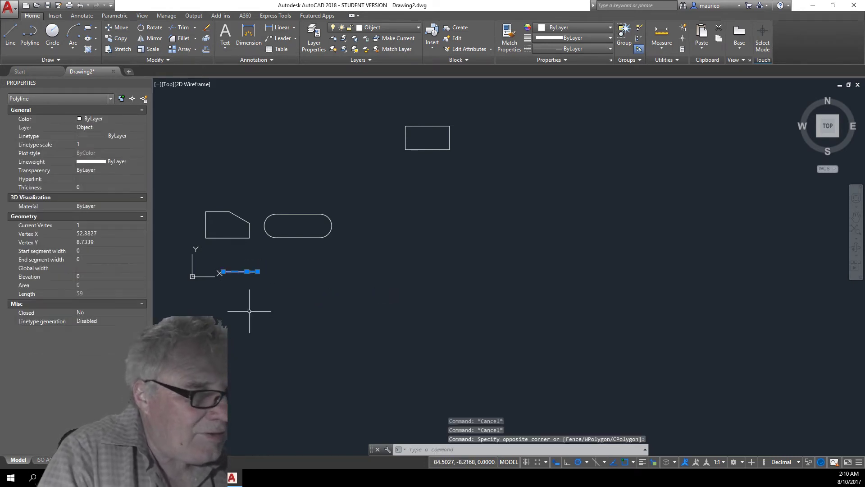
{"action": "right_click", "coordinate": [249, 299]}
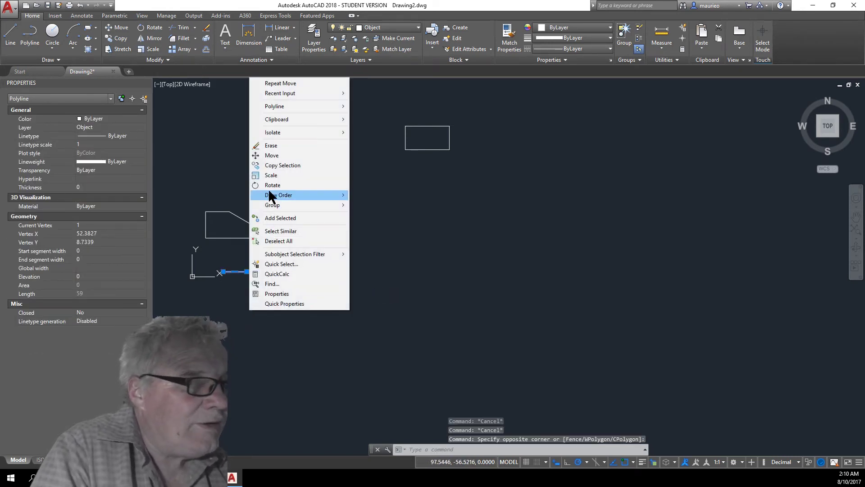
{"action": "left_click", "coordinate": [276, 154]}
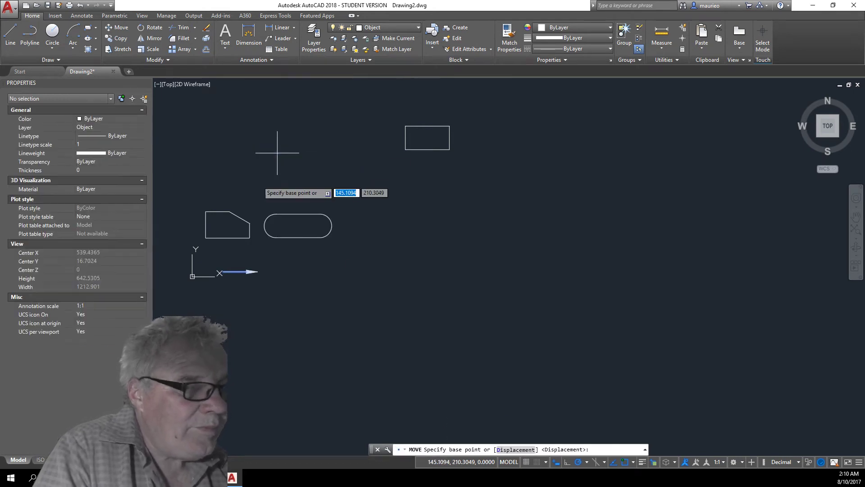
{"action": "left_click", "coordinate": [222, 272]}
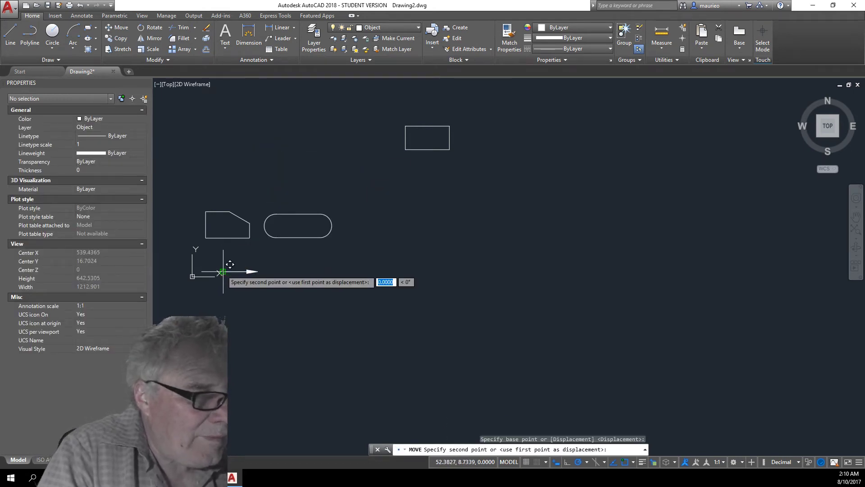
{"action": "left_click", "coordinate": [452, 139]}
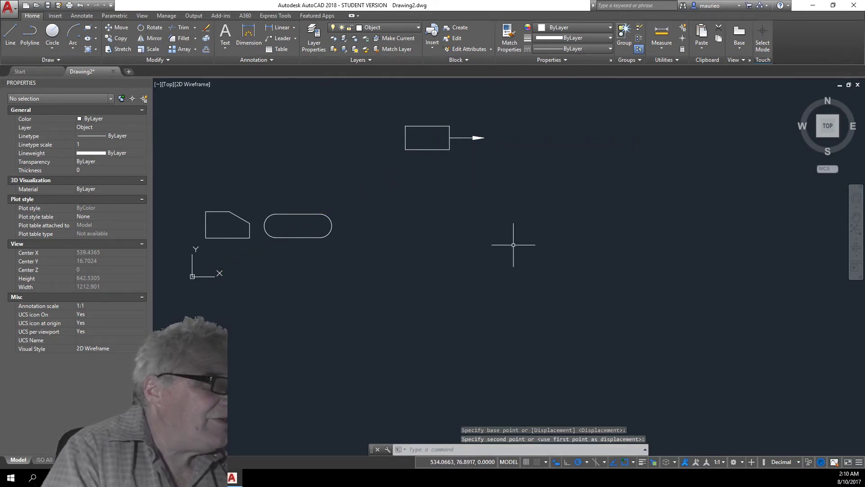
{"action": "key", "text": "Escape"}
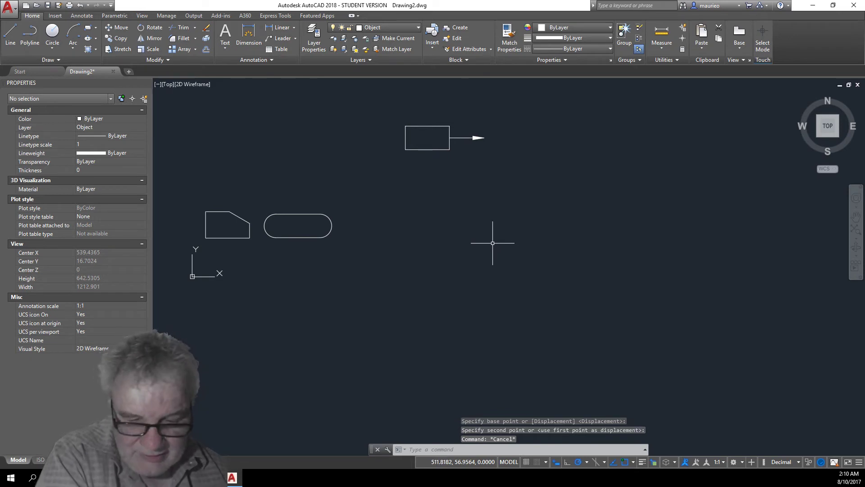
- Move the cut-corner outline from the midpoint of its left edge to the tip of the arrow
{"action": "left_click", "coordinate": [239, 216]}
{"action": "right_click", "coordinate": [253, 256]}
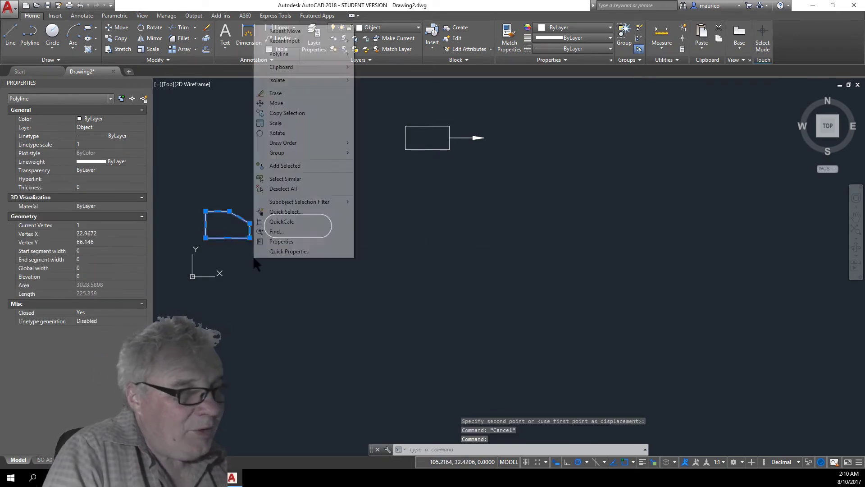
{"action": "left_click", "coordinate": [278, 103]}
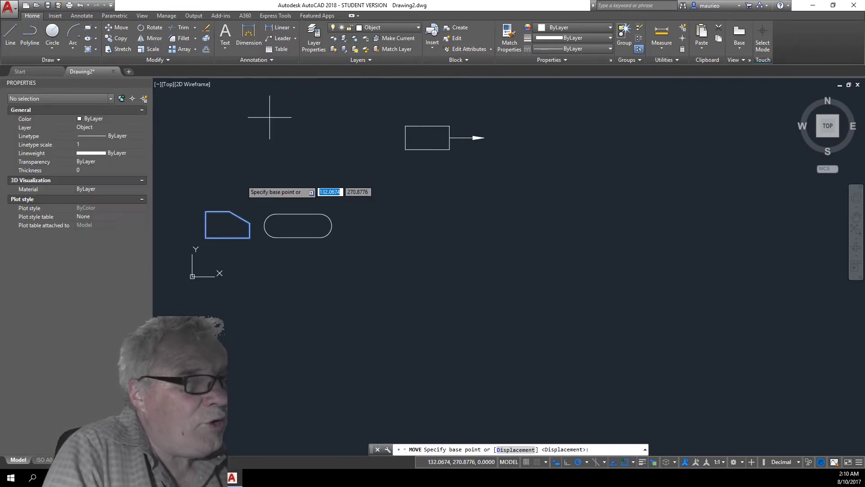
{"action": "left_click", "coordinate": [205, 225]}
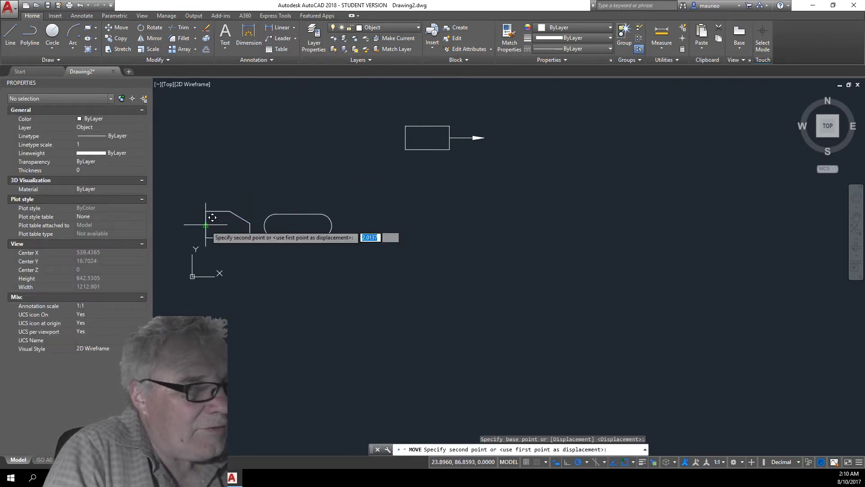
{"action": "left_click", "coordinate": [485, 138]}
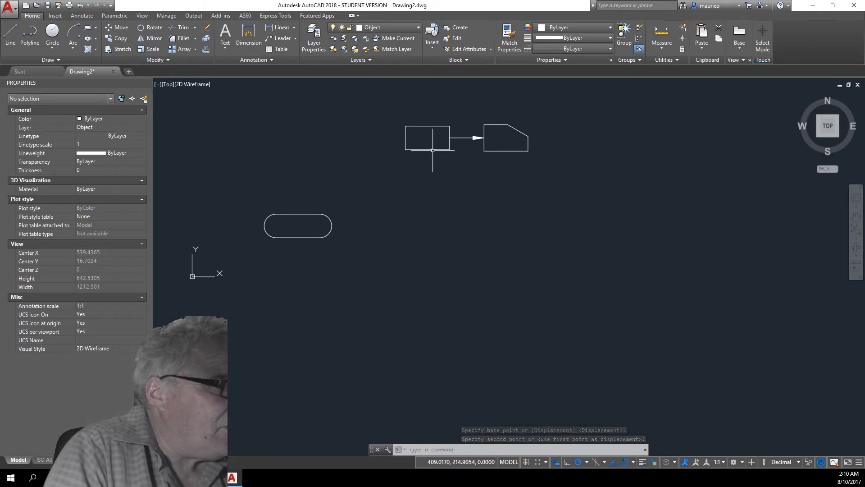
- Move the arrow polyline from its tail end to the midpoint of the rectangle's lower edge
{"action": "left_click", "coordinate": [465, 138]}
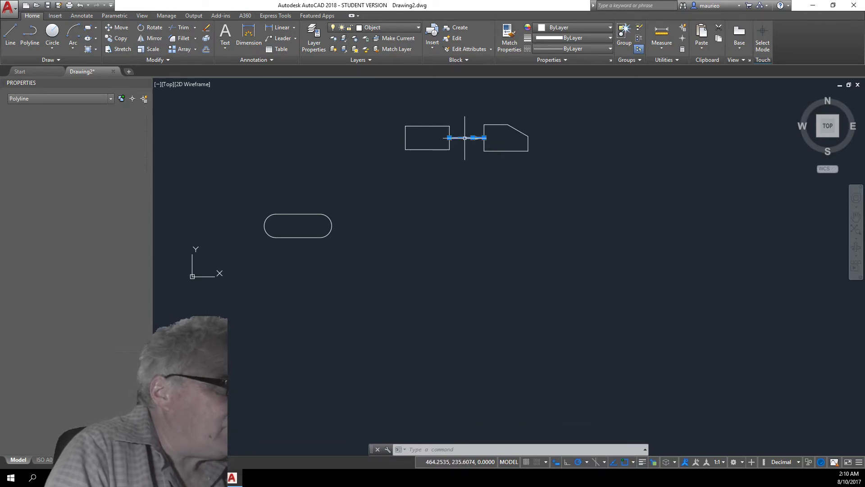
{"action": "right_click", "coordinate": [473, 181]}
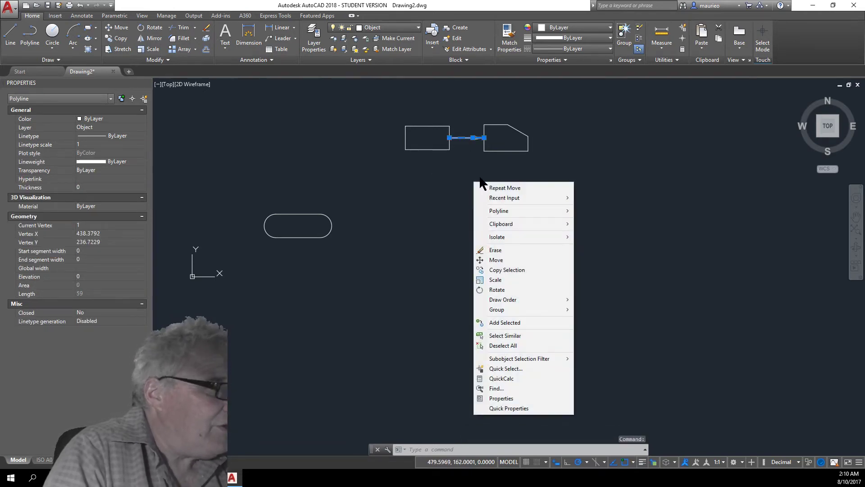
{"action": "left_click", "coordinate": [495, 260]}
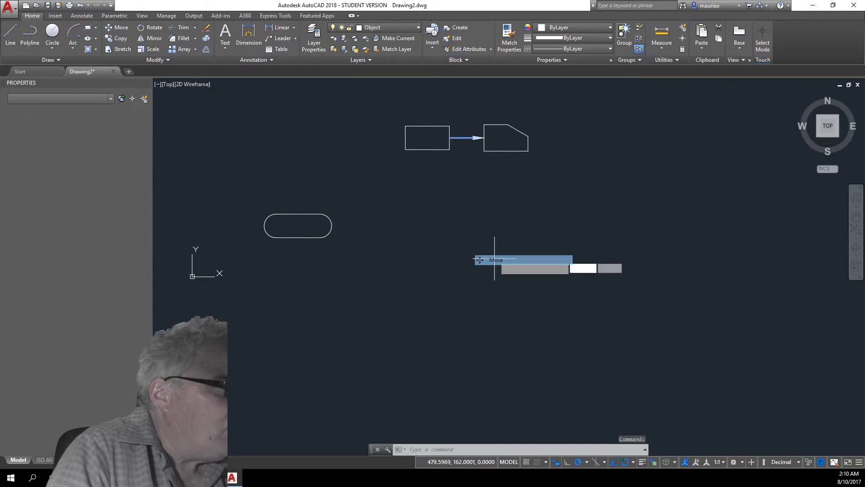
{"action": "left_click", "coordinate": [449, 137]}
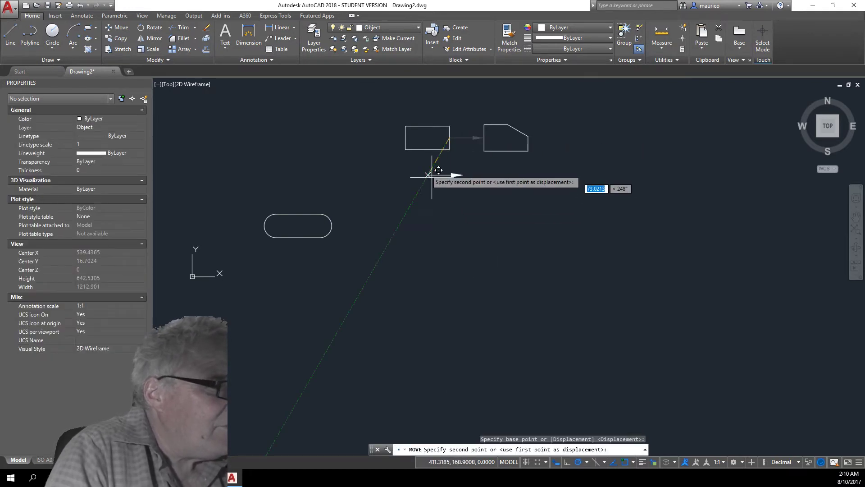
{"action": "left_click", "coordinate": [434, 142]}
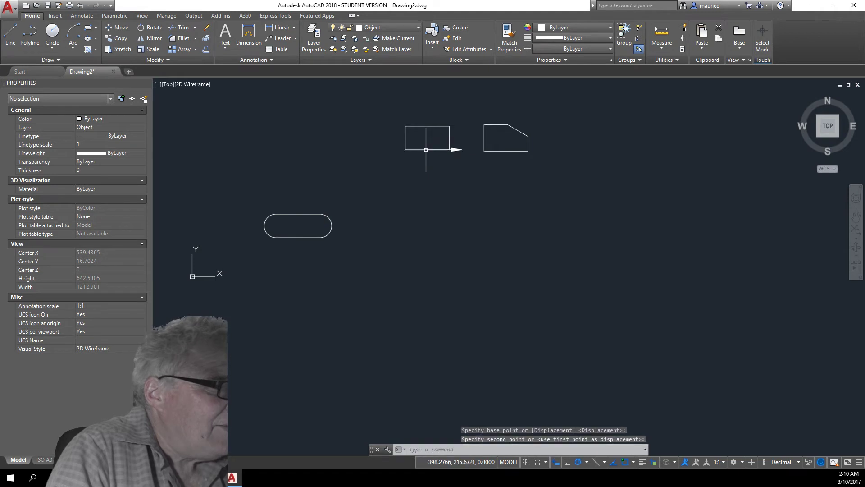
- Rotate the arrow polyline about its tail end on the rectangle's lower edge by 270° to point straight down
{"action": "left_click", "coordinate": [455, 149]}
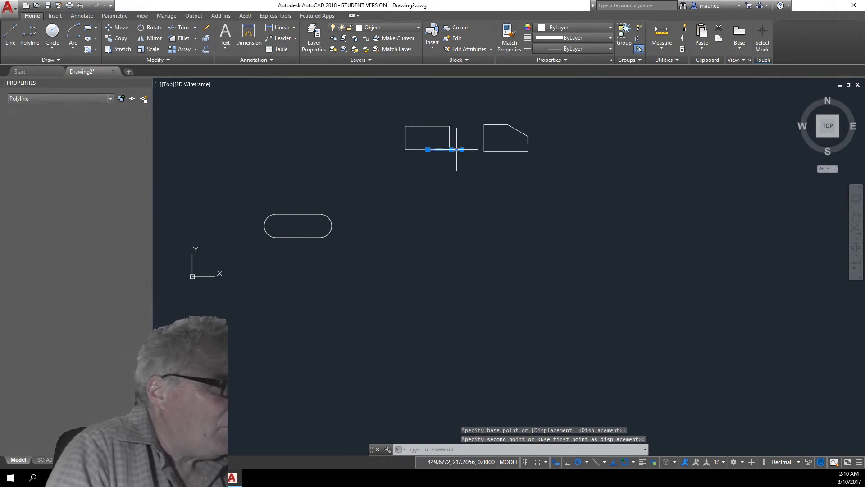
{"action": "right_click", "coordinate": [467, 180]}
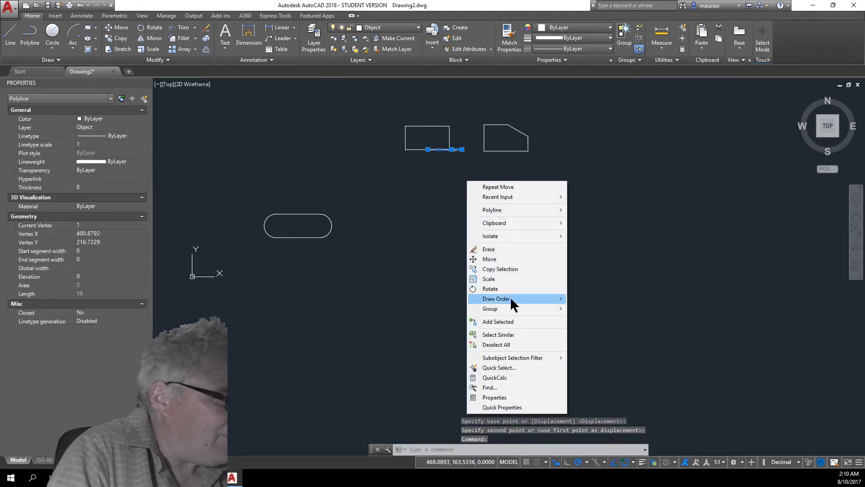
{"action": "left_click", "coordinate": [496, 289]}
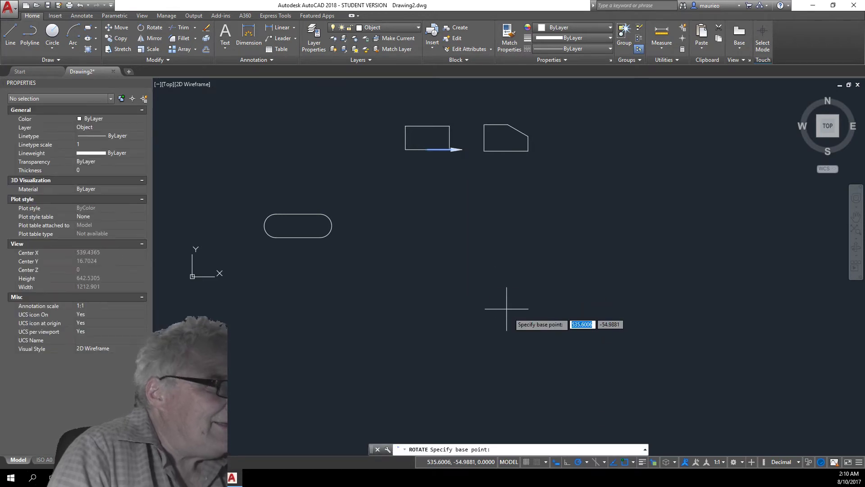
{"action": "left_click", "coordinate": [427, 149]}
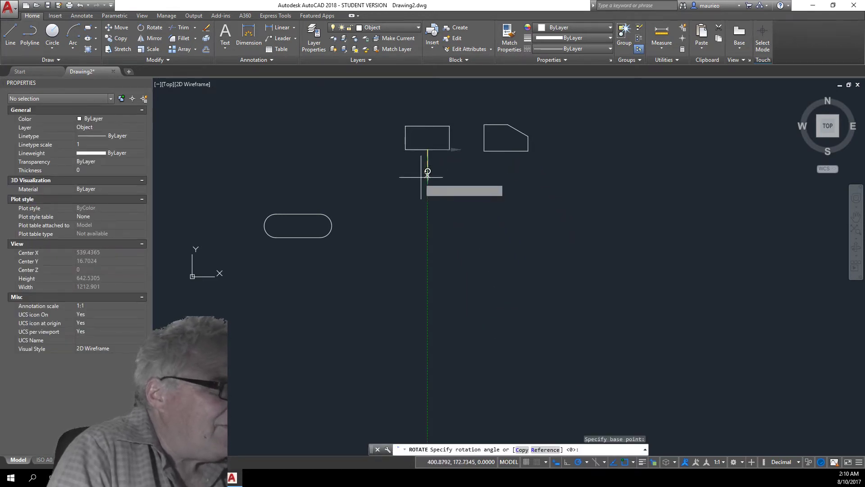
{"action": "left_click", "coordinate": [427, 182]}
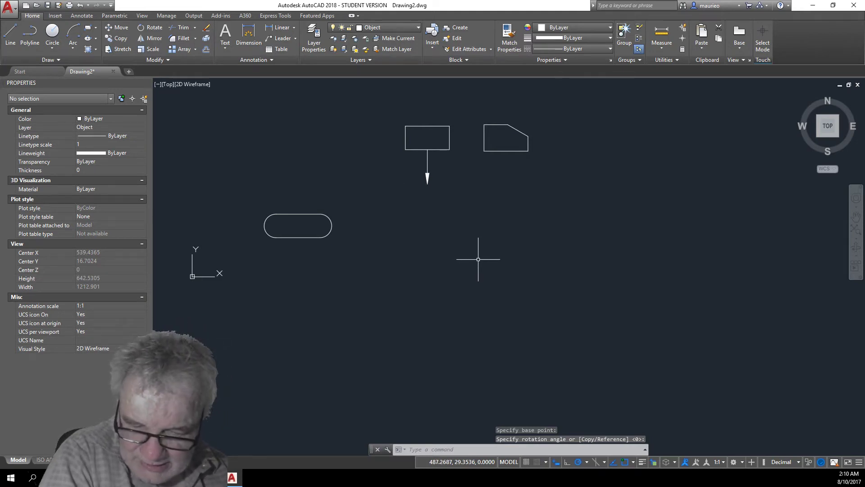
- Copy the rectangle and its downward arrow from the midpoint of the rectangle's upper edge to the arrow's tip
{"action": "left_click", "coordinate": [461, 116]}
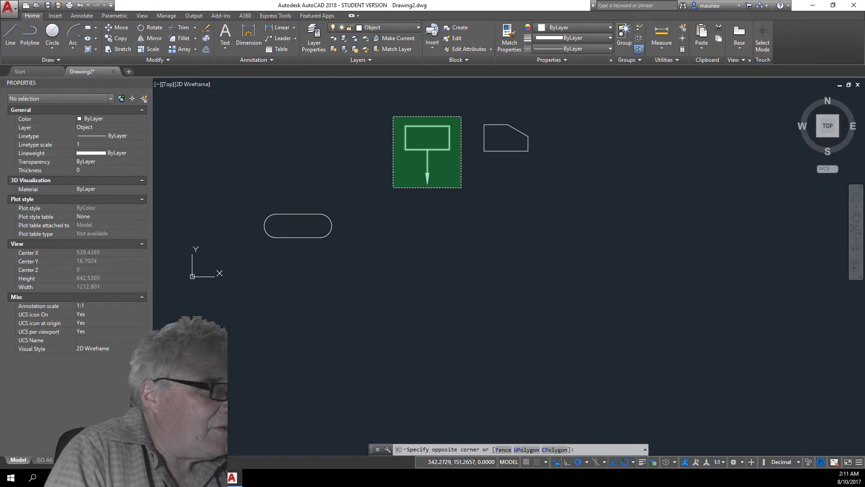
{"action": "left_click", "coordinate": [392, 189]}
{"action": "right_click", "coordinate": [463, 205]}
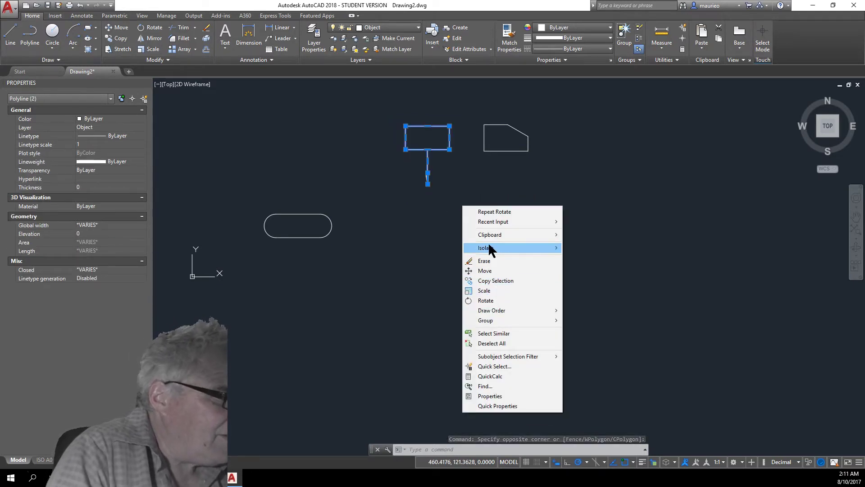
{"action": "left_click", "coordinate": [491, 280]}
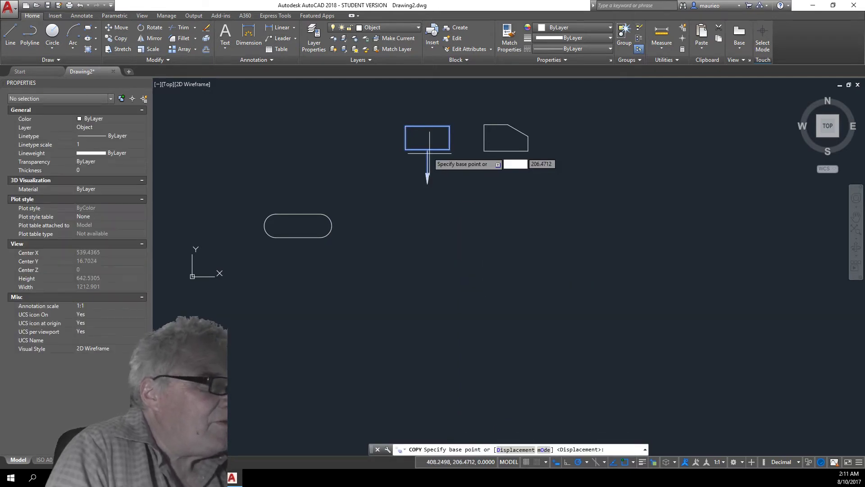
{"action": "left_click", "coordinate": [428, 127]}
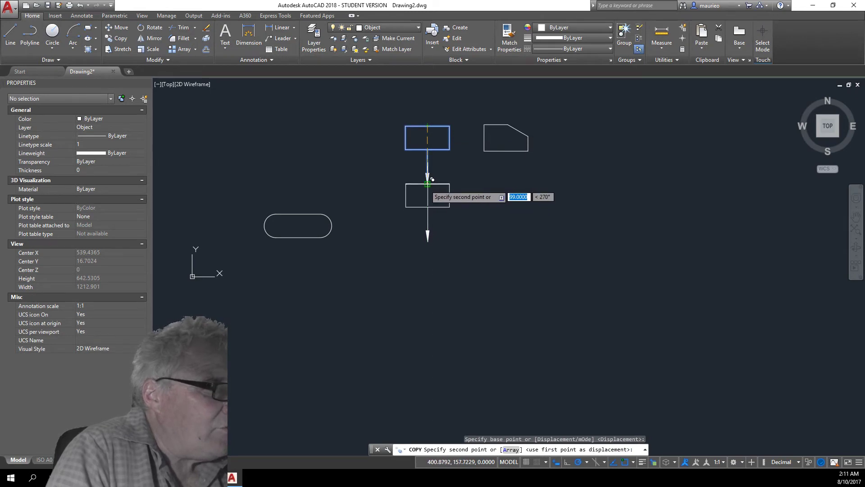
{"action": "left_click", "coordinate": [428, 183]}
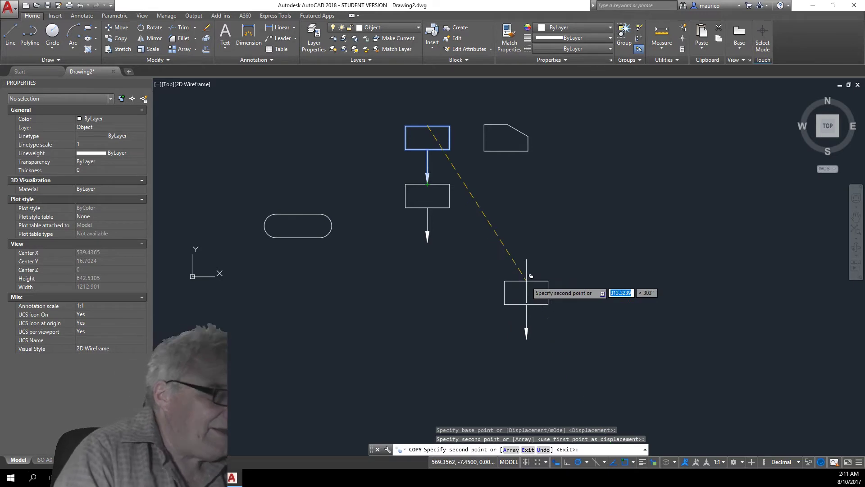
{"action": "key", "text": "Escape"}
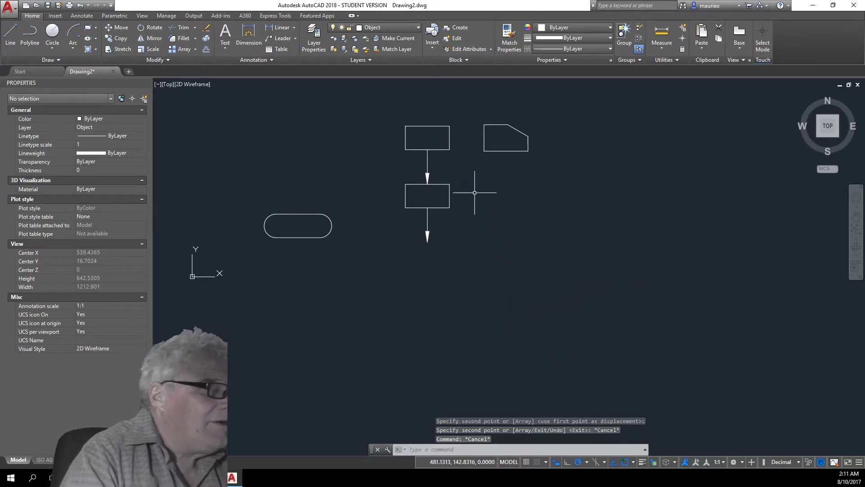
- Copy the arrow between the two rectangles from its tail end to the midpoint of the upper rectangle's right edge
{"action": "left_click", "coordinate": [428, 169]}
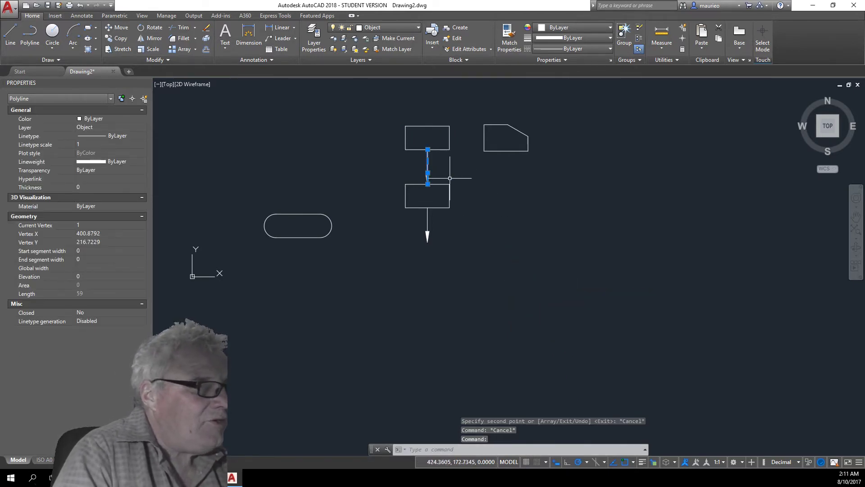
{"action": "right_click", "coordinate": [459, 177]}
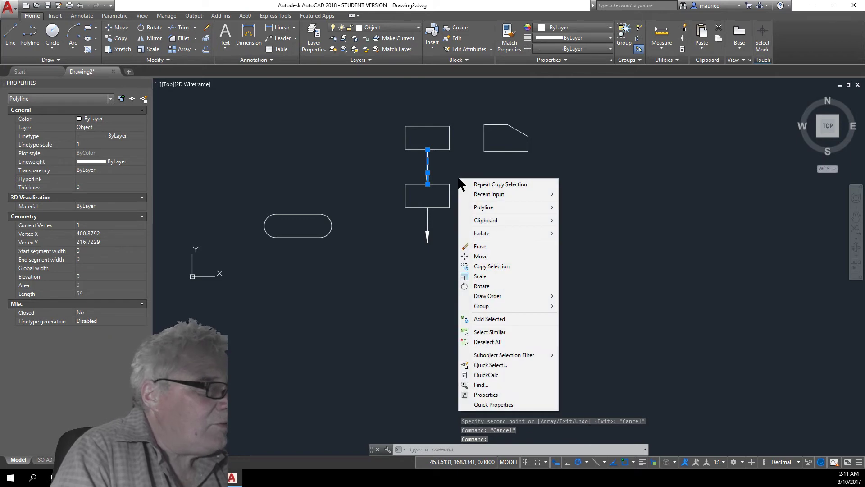
{"action": "left_click", "coordinate": [485, 266]}
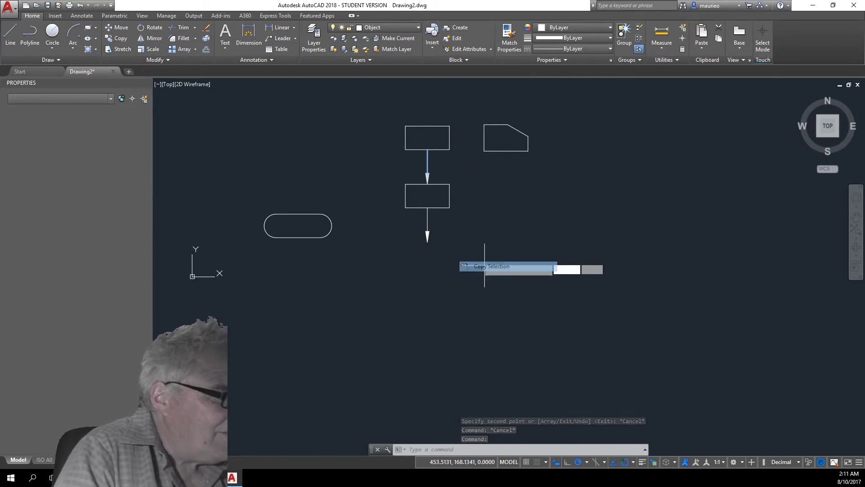
{"action": "left_click", "coordinate": [427, 149]}
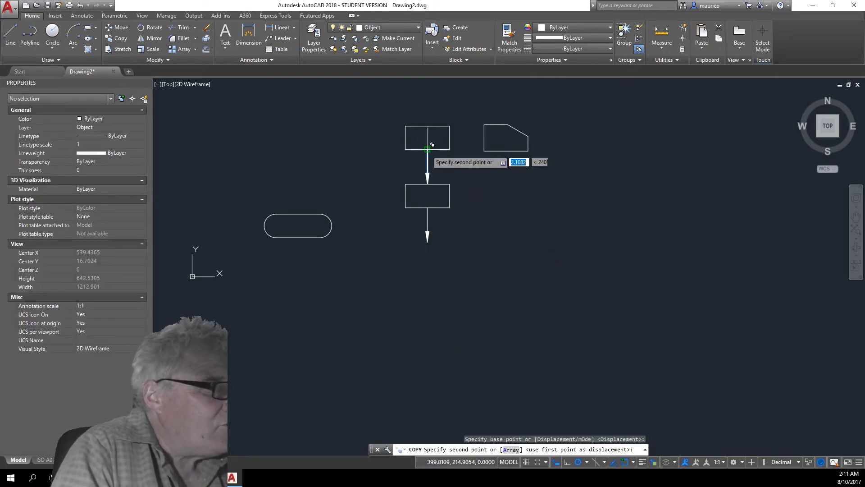
{"action": "left_click", "coordinate": [449, 138]}
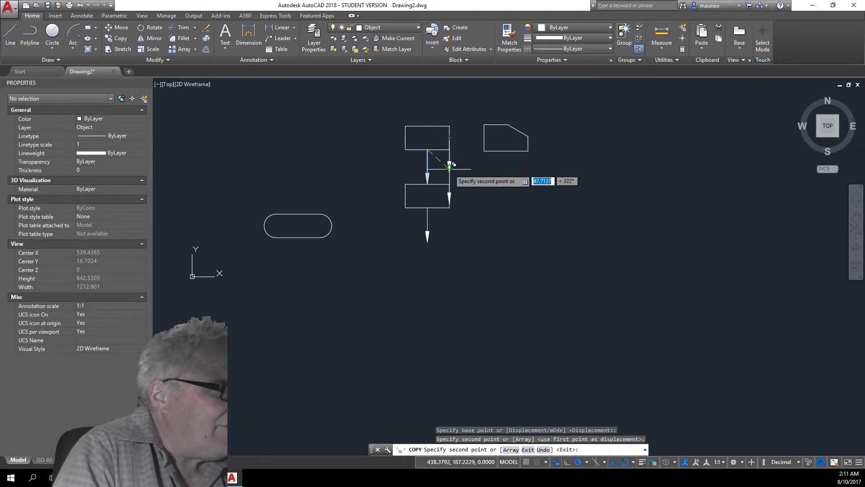
{"action": "key", "text": "Escape"}
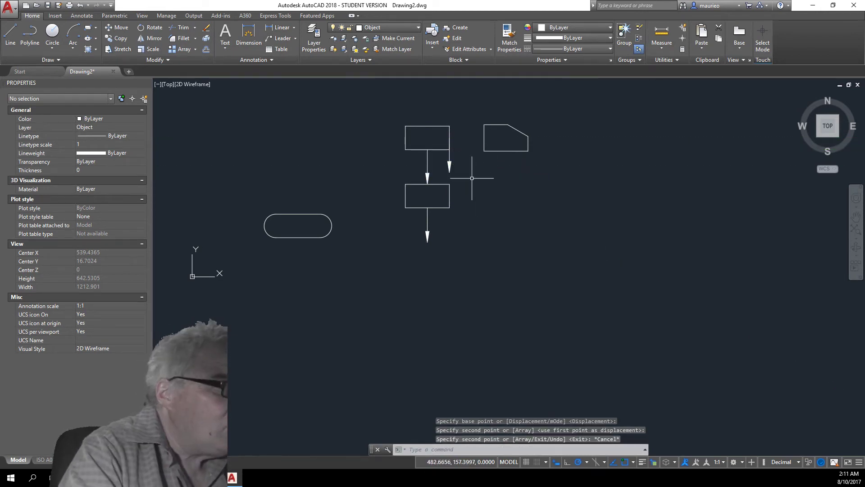
- Rotate the arrow copy on the upper rectangle's right edge about its tail end to point horizontally at the cut-corner outline
{"action": "left_click", "coordinate": [450, 158]}
{"action": "right_click", "coordinate": [477, 206]}
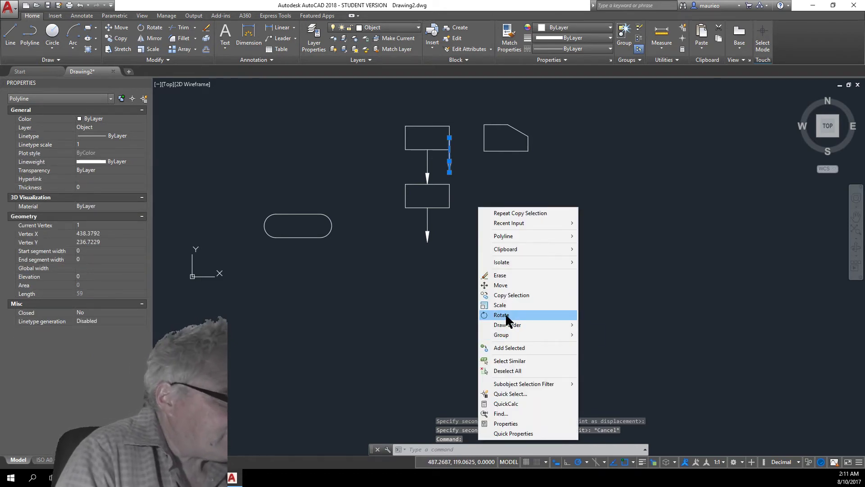
{"action": "left_click", "coordinate": [491, 314]}
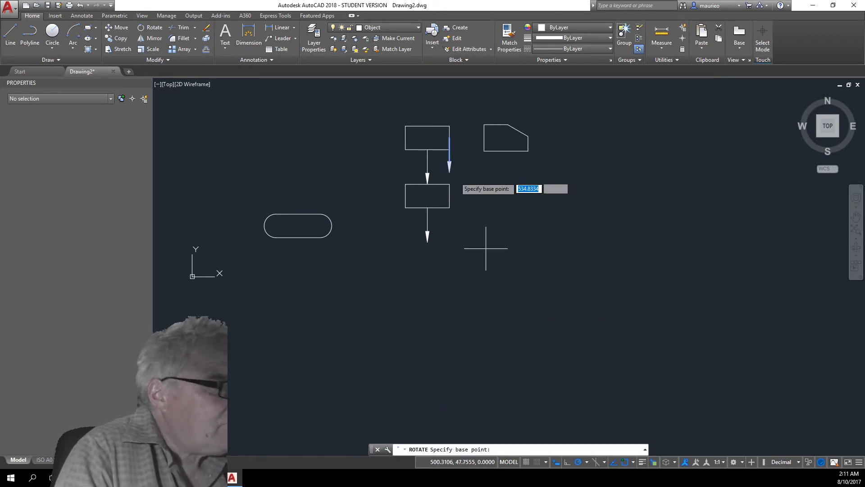
{"action": "left_click", "coordinate": [449, 138]}
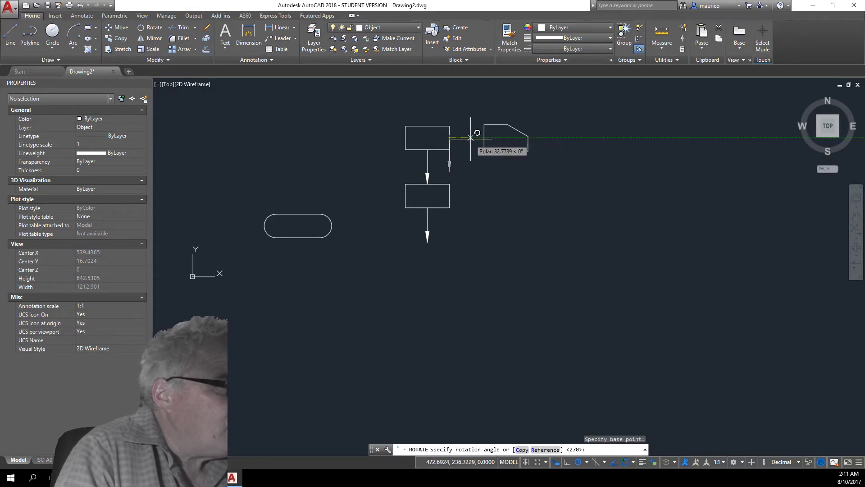
{"action": "left_click", "coordinate": [450, 119]}
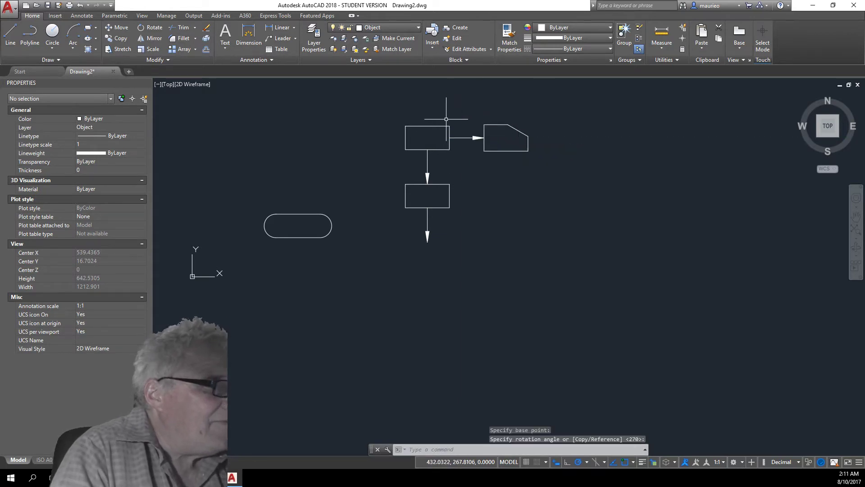
{"action": "key", "text": "Escape"}
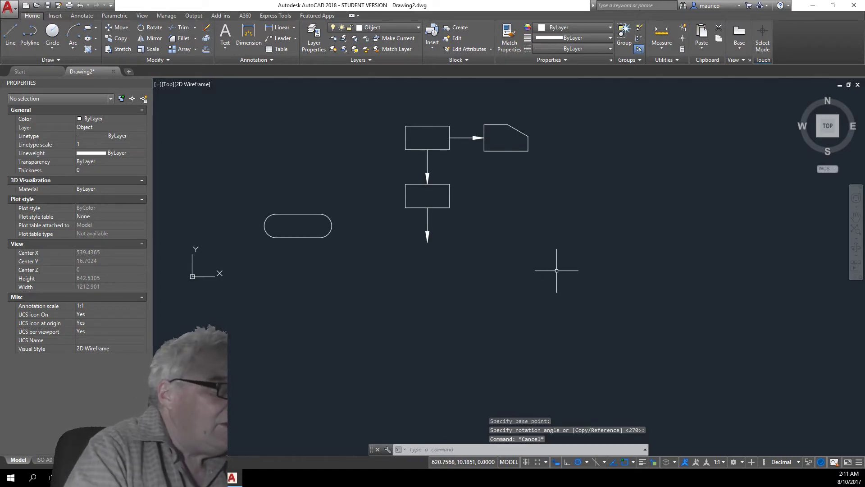
- Copy the horizontal arrow and cut-corner outline from the arrow's tail end to the midpoint of the lower rectangle's right edge
{"action": "left_click", "coordinate": [546, 107]}
{"action": "left_click", "coordinate": [457, 186]}
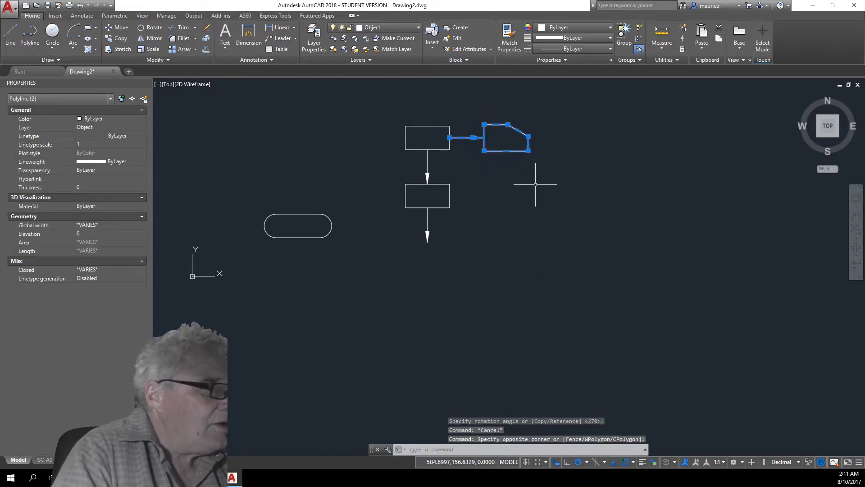
{"action": "right_click", "coordinate": [536, 178]}
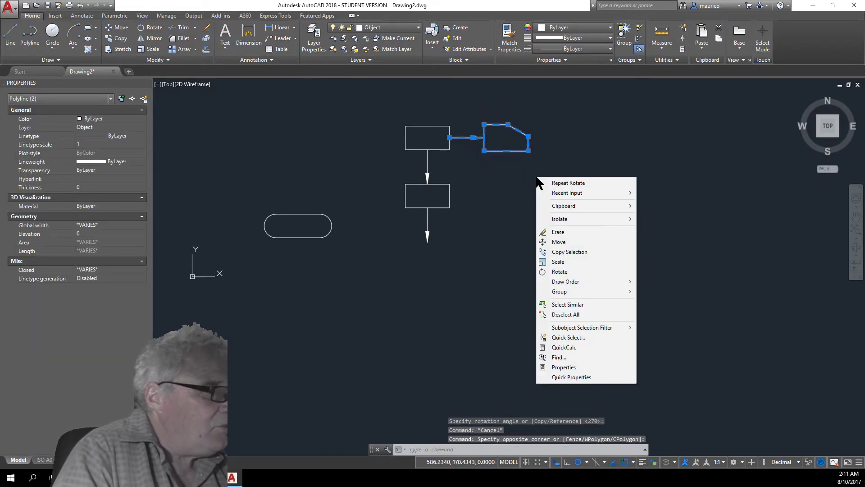
{"action": "left_click", "coordinate": [561, 251]}
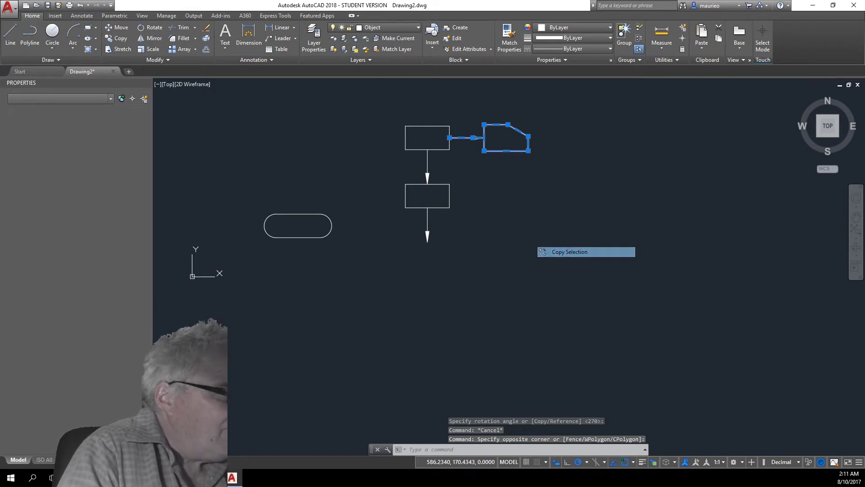
{"action": "left_click", "coordinate": [449, 137]}
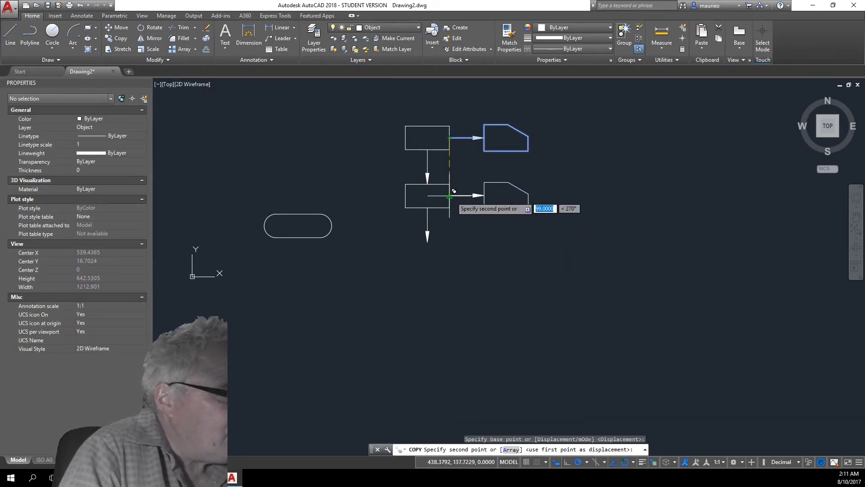
{"action": "left_click", "coordinate": [449, 196]}
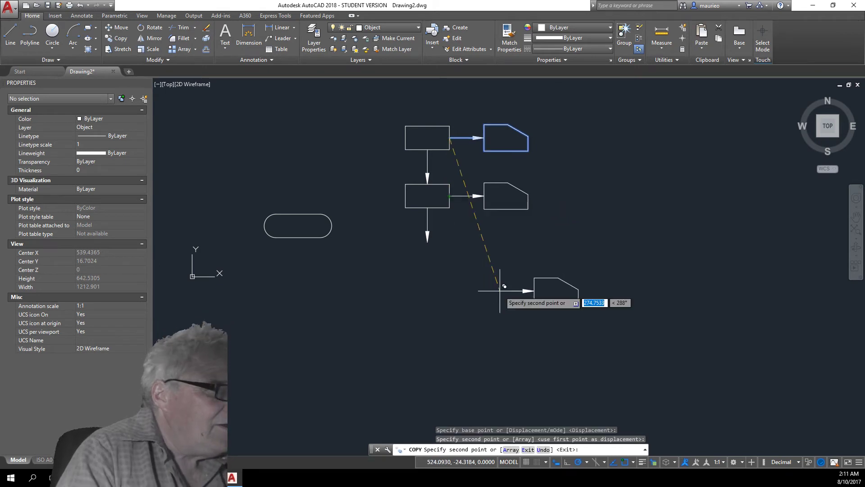
{"action": "key", "text": "Escape"}
{"action": "key", "text": "Escape"}
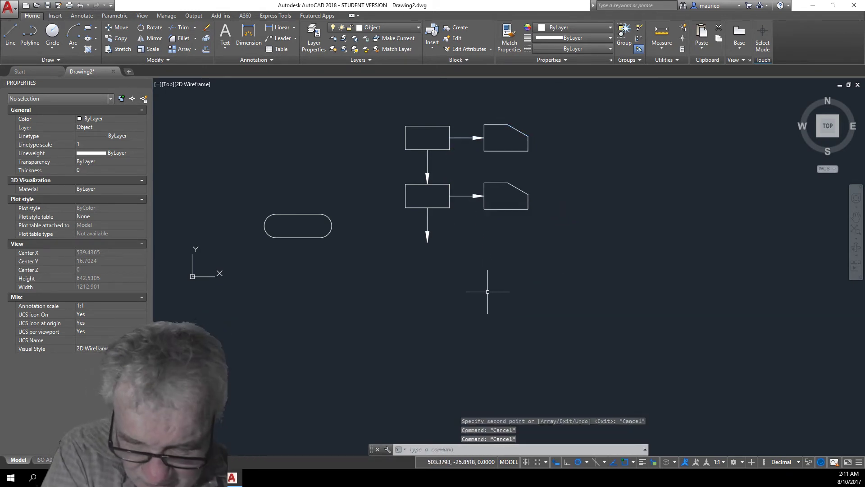
- Move the slot outline from the midpoint of its upper edge to the tip of the lowest arrow
{"action": "left_click", "coordinate": [345, 200]}
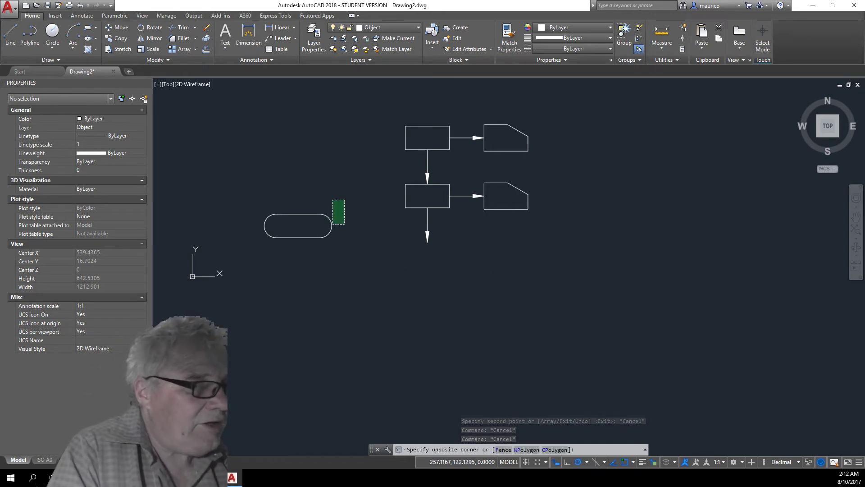
{"action": "left_click", "coordinate": [231, 270]}
{"action": "right_click", "coordinate": [241, 247]}
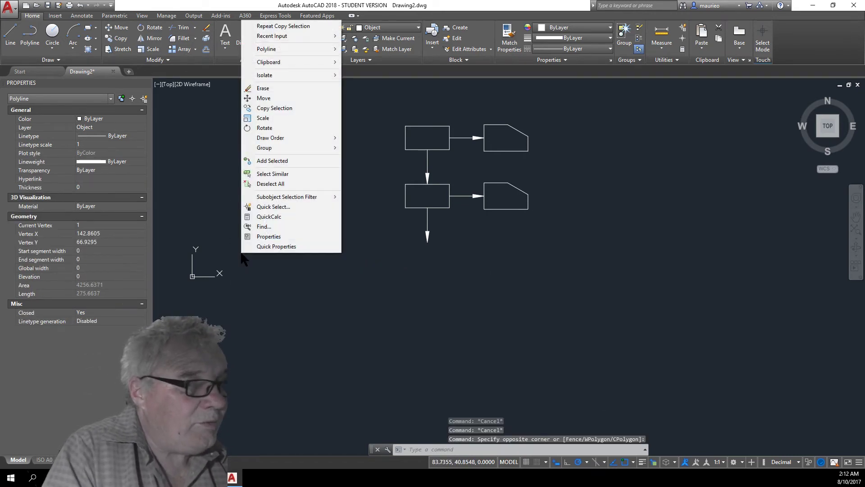
{"action": "left_click", "coordinate": [262, 98]}
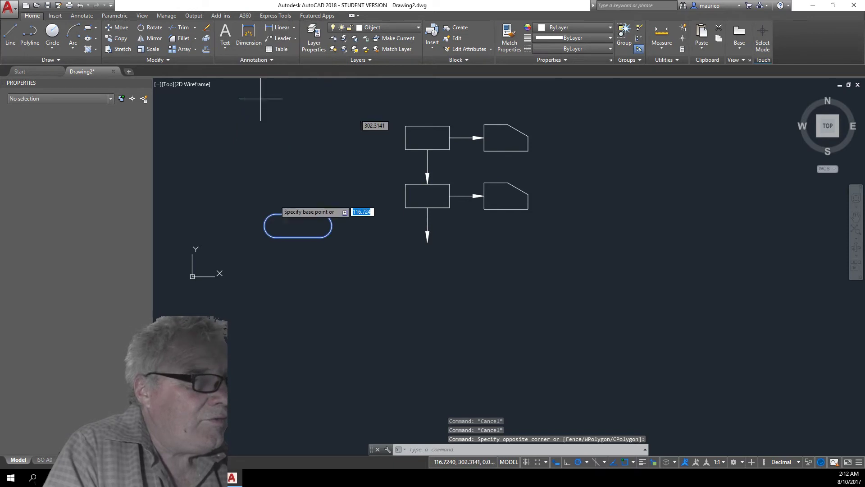
{"action": "left_click", "coordinate": [299, 214]}
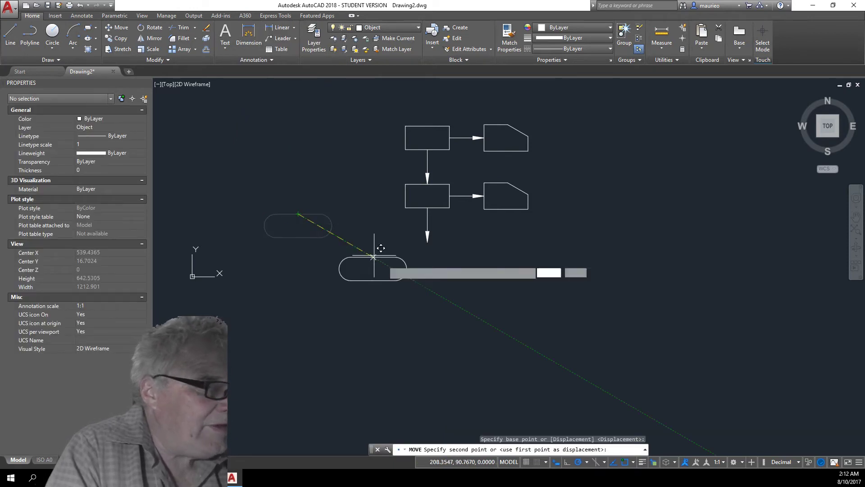
{"action": "left_click", "coordinate": [427, 242]}
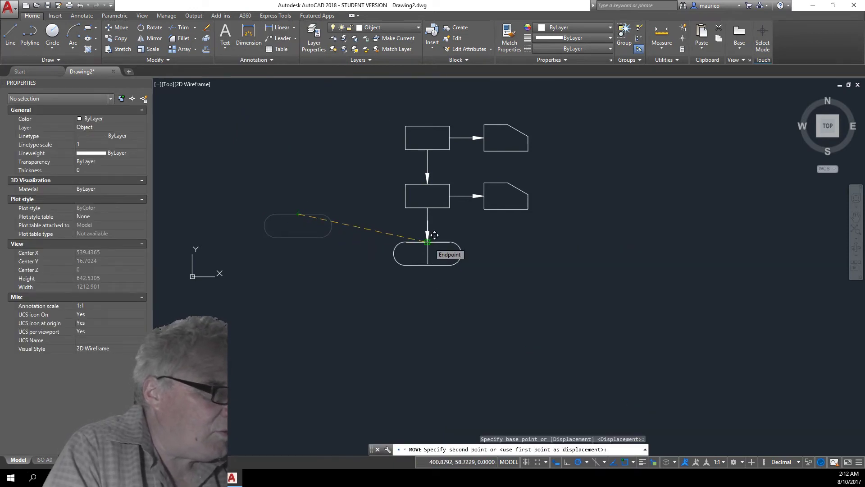
{"action": "key", "text": "Escape"}
{"action": "key", "text": "Escape"}
{"action": "key", "text": "Escape"}
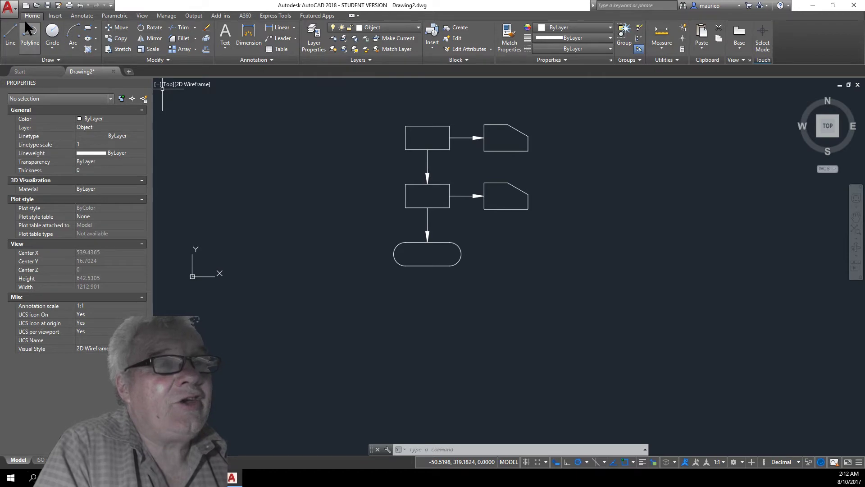
- Save the drawing as Polyline Flowchart 8_2 in the COURSE FILES folder
{"action": "left_click", "coordinate": [9, 7]}
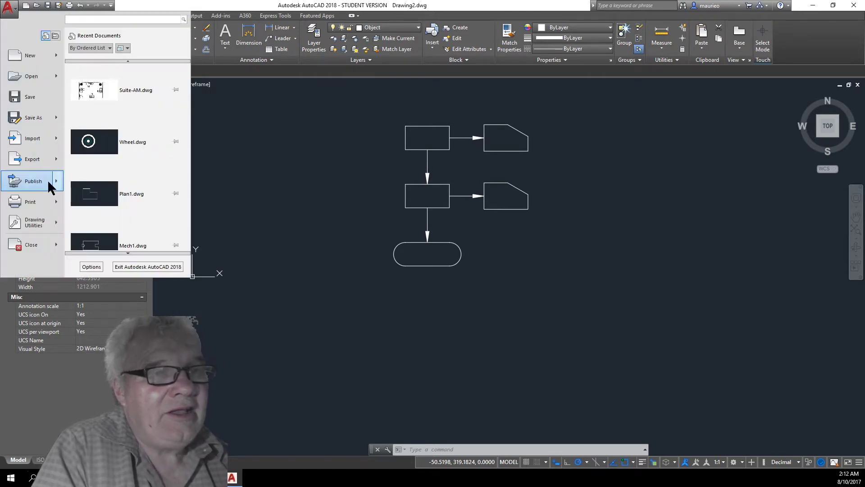
{"action": "key", "text": "Escape"}
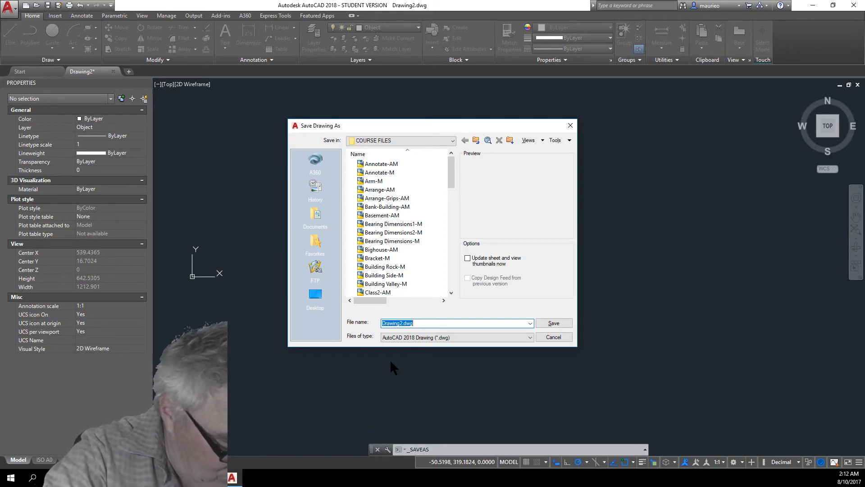
{"action": "type", "text": "p"}
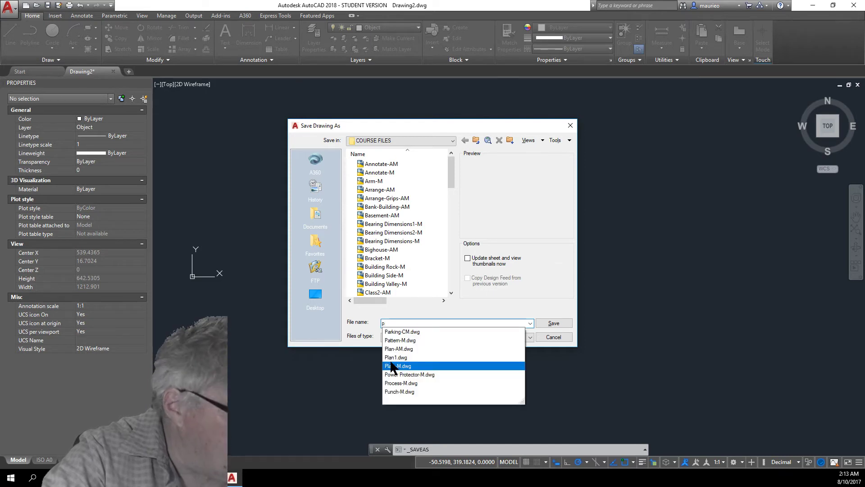
{"action": "type", "text": "o"}
{"action": "key", "text": "BackSpace"}
{"action": "key", "text": "BackSpace"}
{"action": "type", "text": "Polyline"}
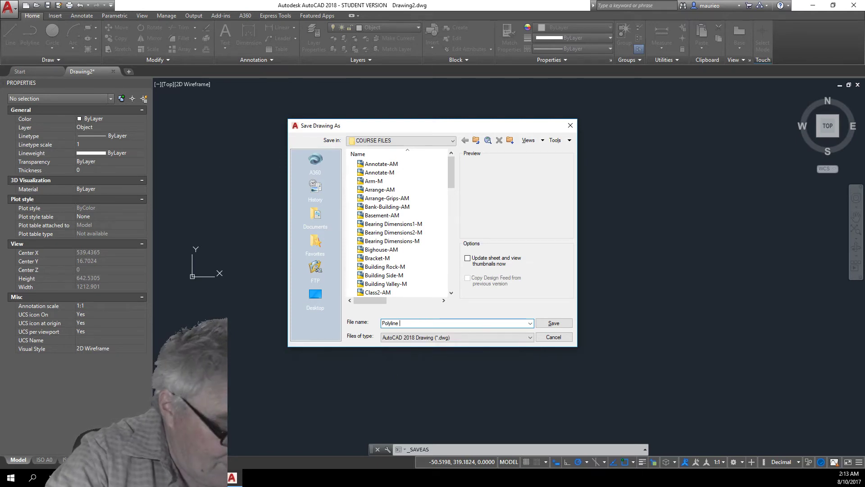
{"action": "type", "text": "Flow"}
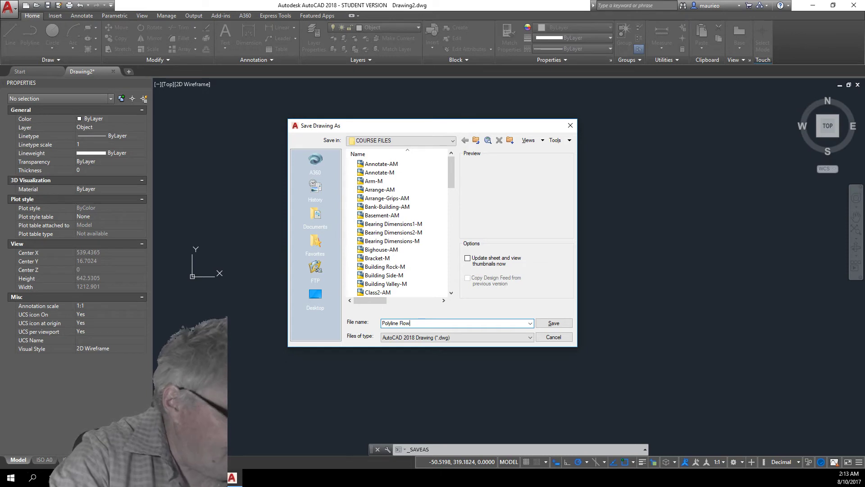
{"action": "type", "text": "har"}
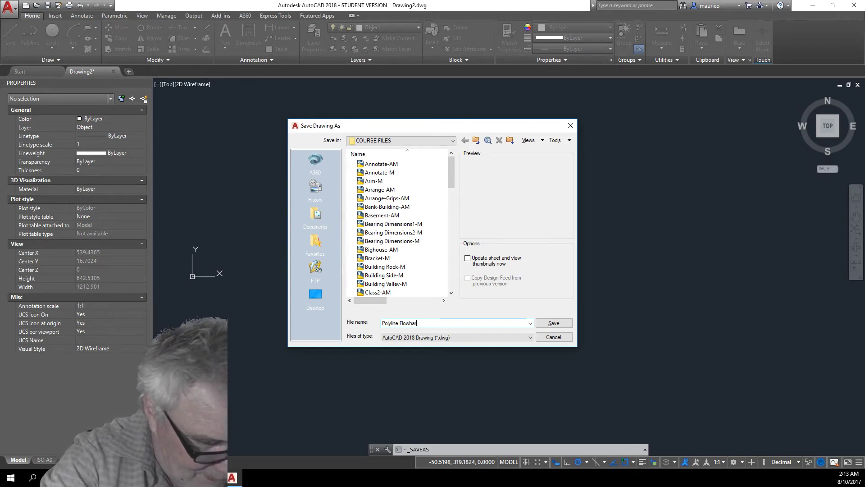
{"action": "type", "text": "t"}
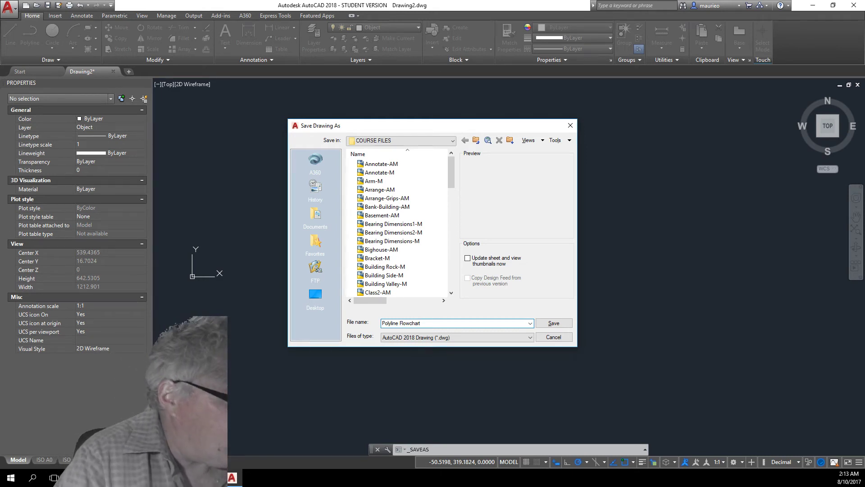
{"action": "type", "text": "8"}
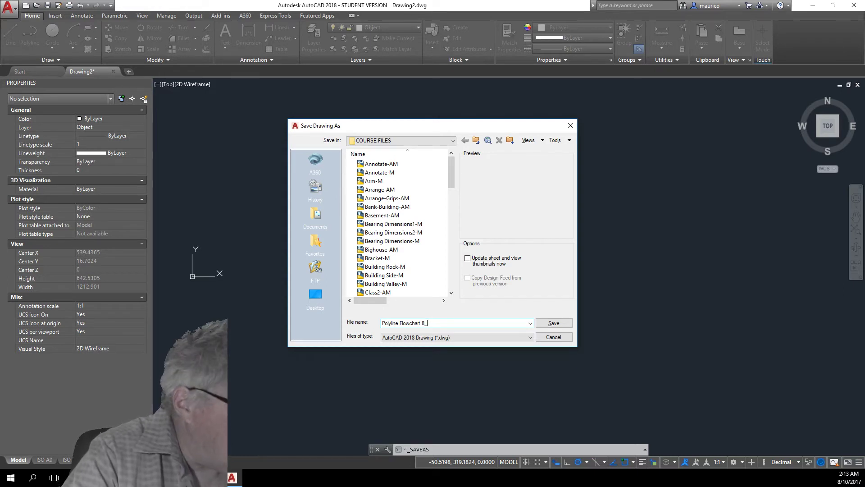
{"action": "type", "text": "_2"}
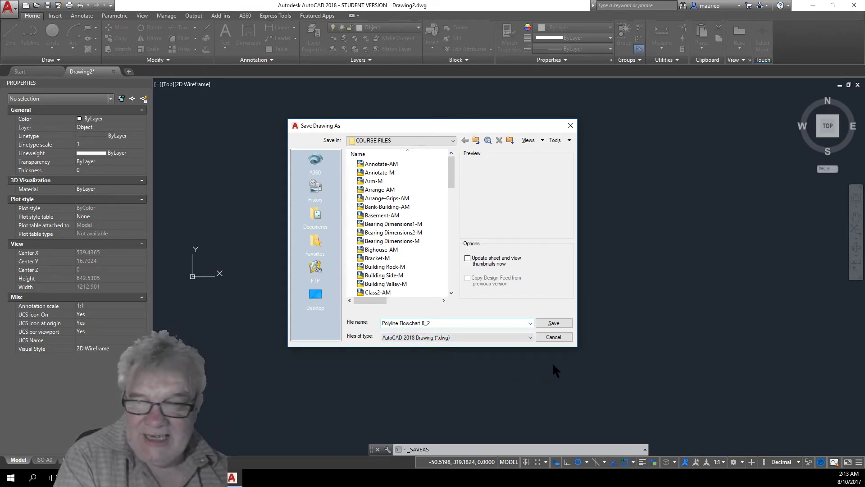
{"action": "left_click", "coordinate": [554, 323]}
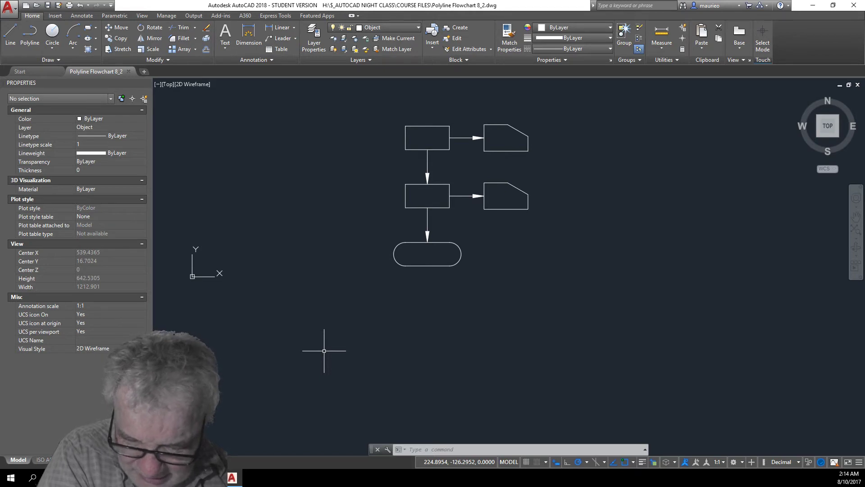
- Copy the upper rectangle from its centre to a free spot directly below the slot outline
{"action": "left_click", "coordinate": [438, 147]}
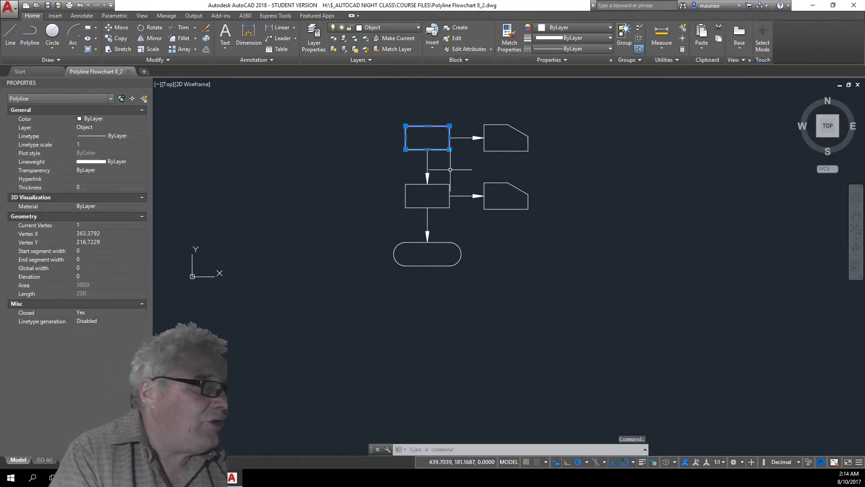
{"action": "right_click", "coordinate": [451, 167]}
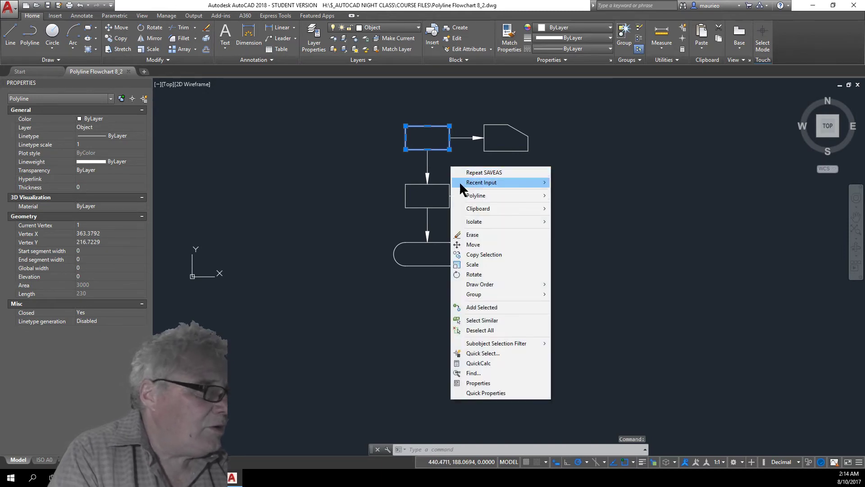
{"action": "left_click", "coordinate": [486, 254]}
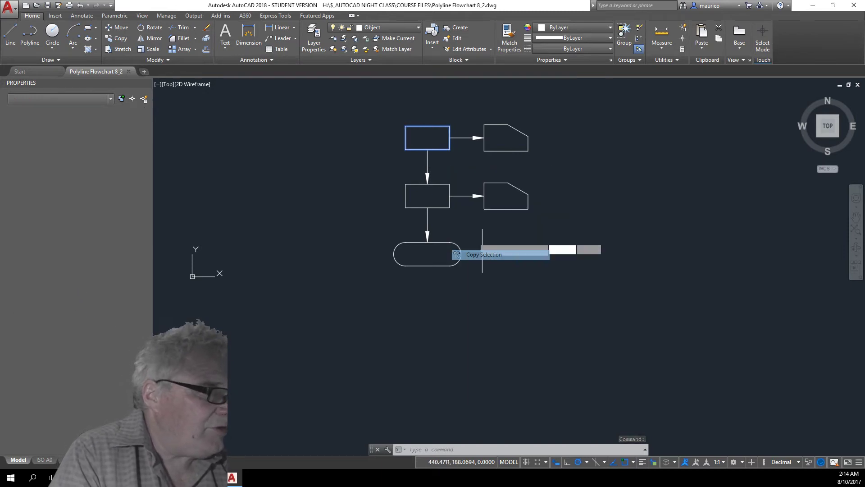
{"action": "left_click", "coordinate": [427, 137]}
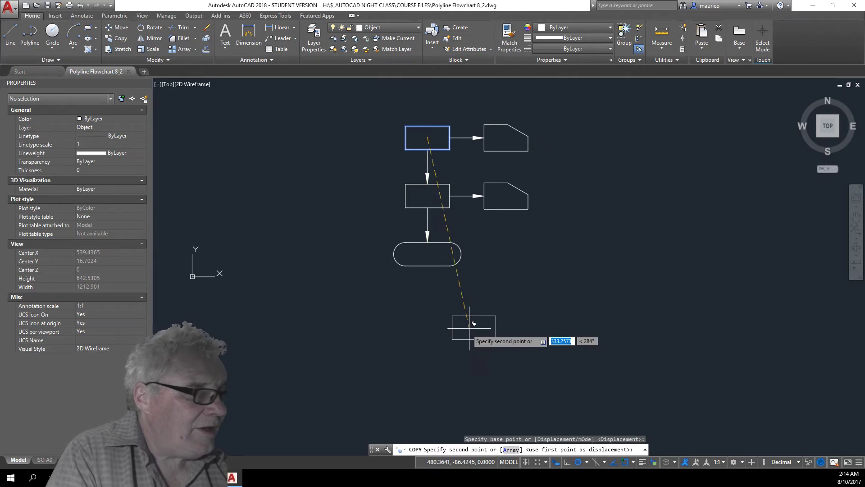
{"action": "left_click", "coordinate": [430, 328]}
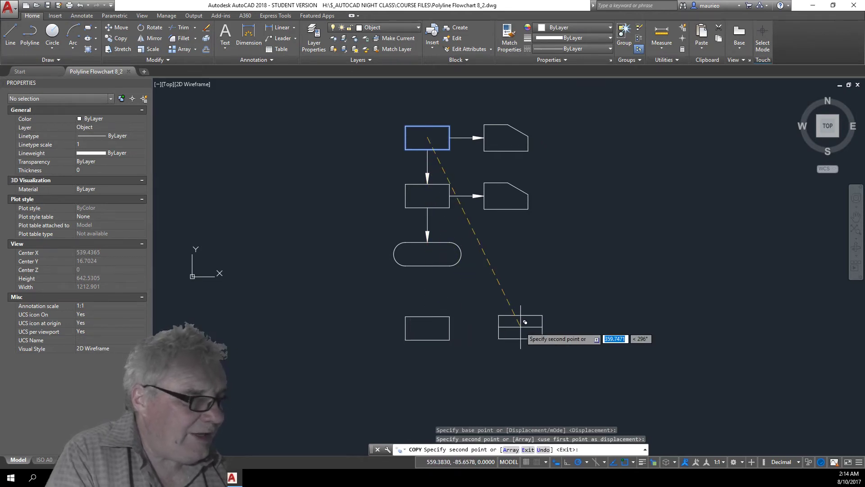
{"action": "key", "text": "Escape"}
{"action": "key", "text": "Escape"}
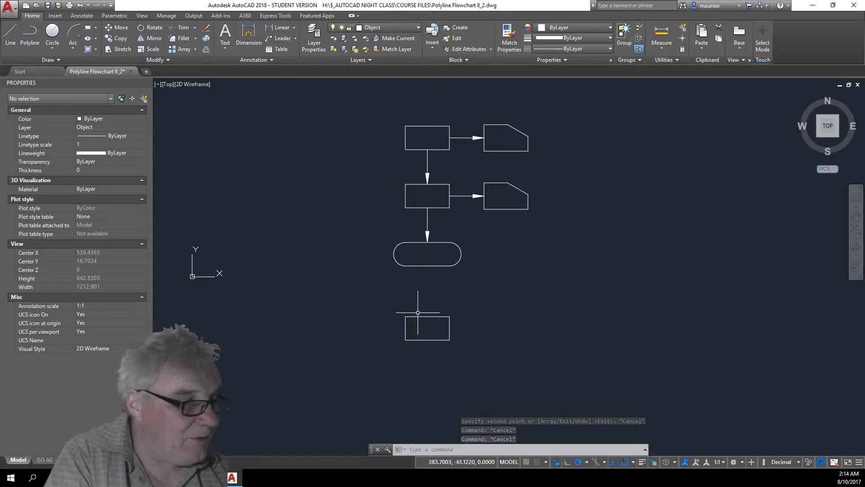
- Explode the rectangle copy below the slot outline into separate lines
{"action": "left_click", "coordinate": [448, 324]}
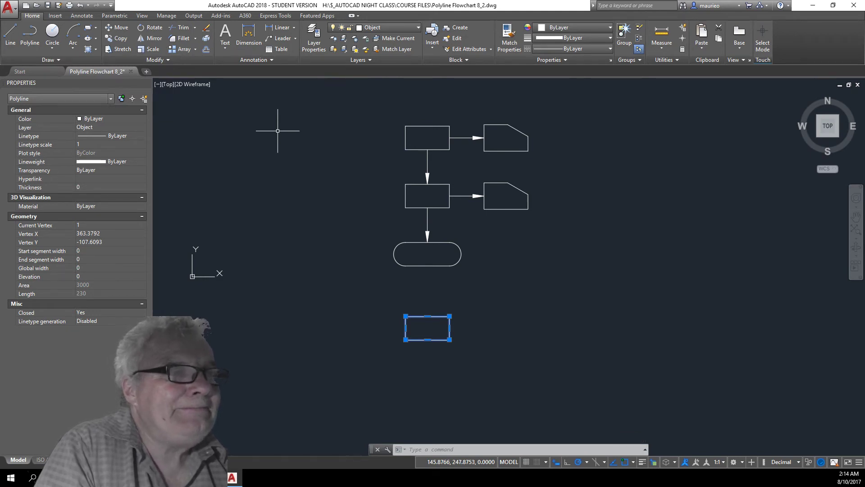
{"action": "left_click", "coordinate": [168, 61]}
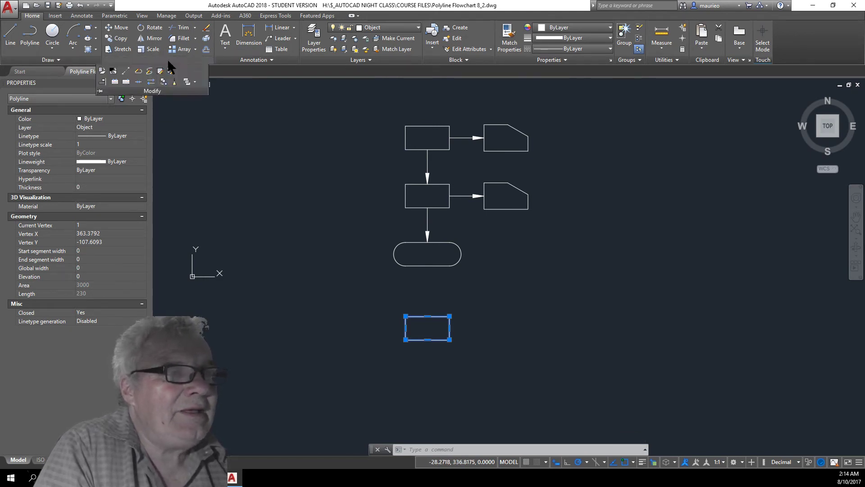
{"action": "left_click", "coordinate": [199, 118]}
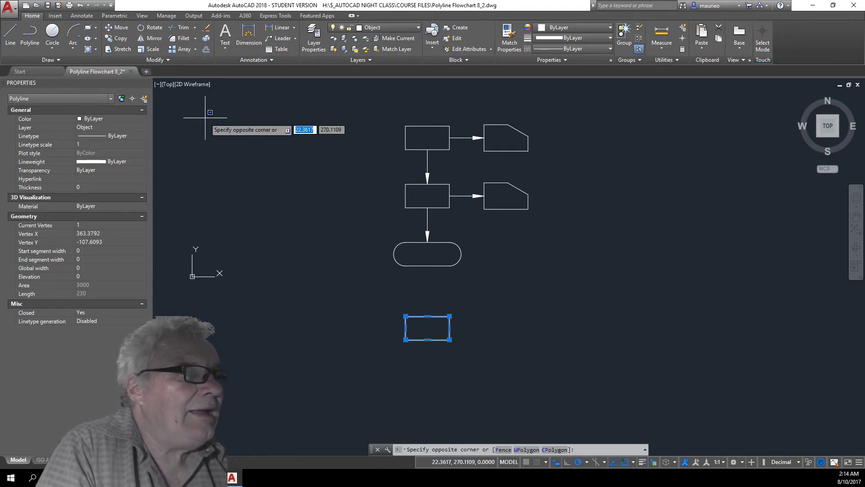
{"action": "left_click", "coordinate": [210, 120]}
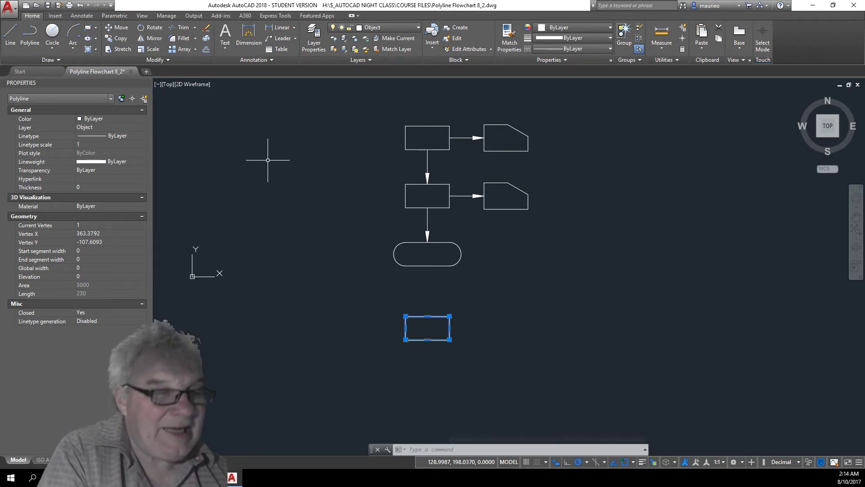
{"action": "left_click", "coordinate": [204, 38]}
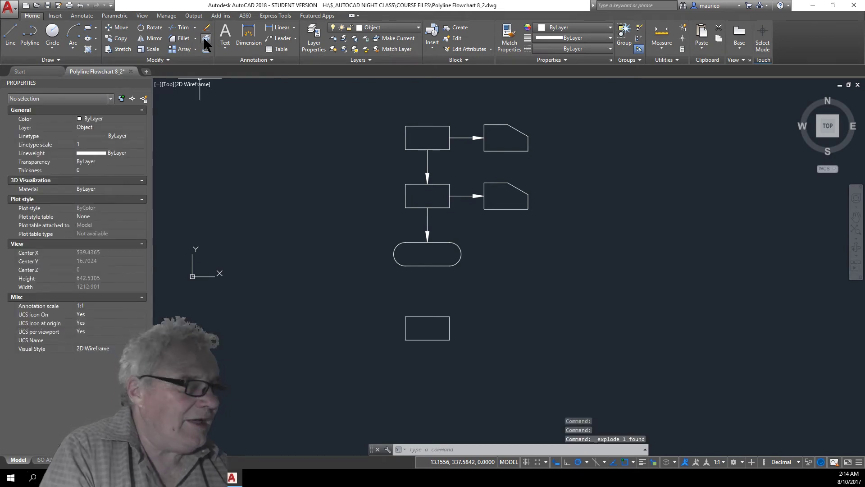
- Select the exploded rectangle's right edge to check that it is a separate line, and clear the selection
{"action": "left_click", "coordinate": [407, 313]}
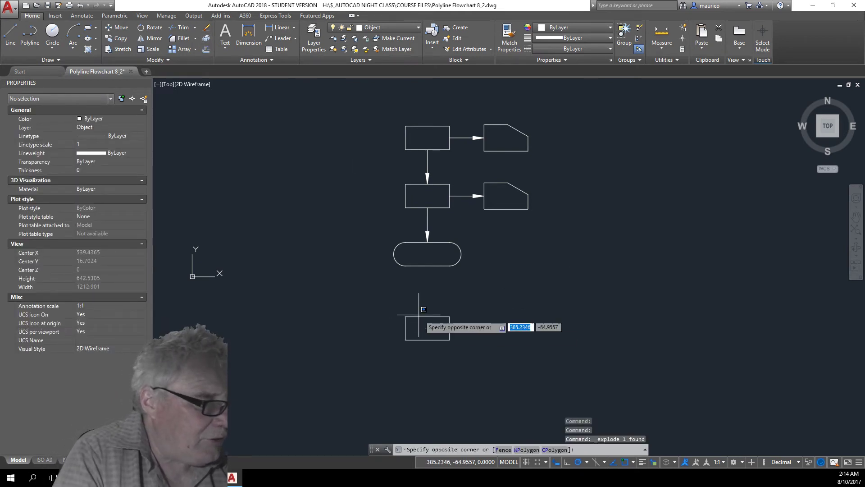
{"action": "left_click", "coordinate": [449, 328]}
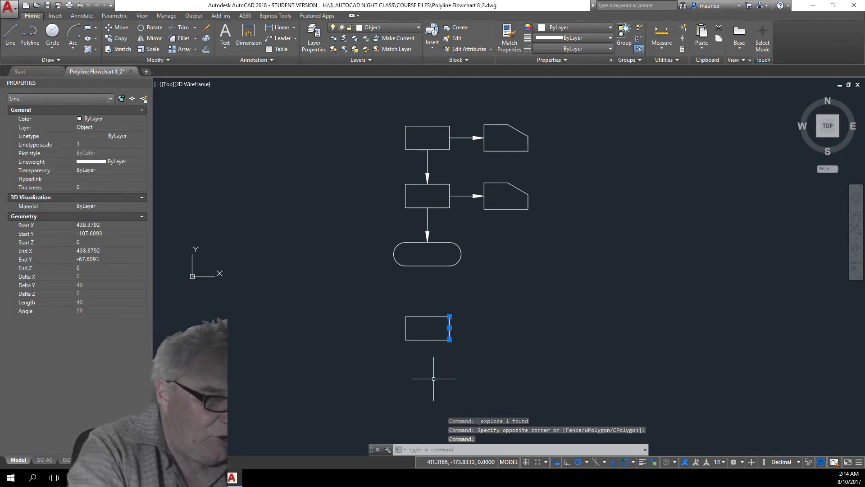
{"action": "key", "text": "Escape"}
{"action": "key", "text": "Escape"}
{"action": "key", "text": "Escape"}
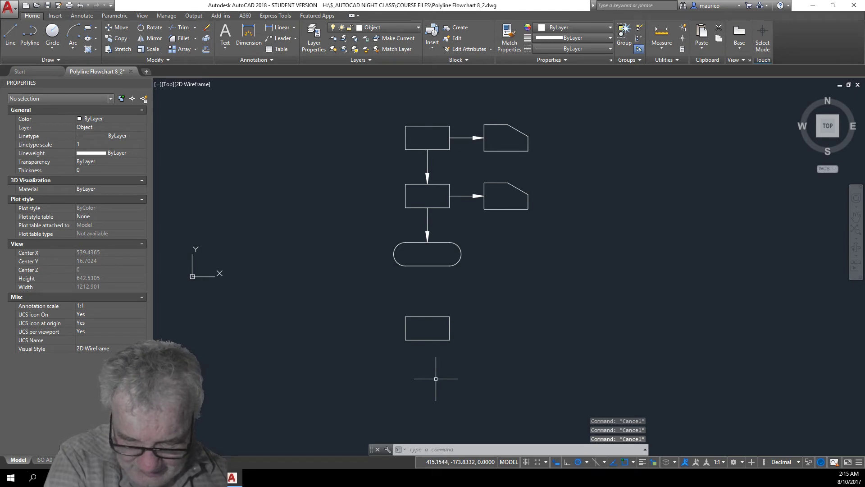
- Delete the two vertical edges of the exploded rectangle
{"action": "left_click", "coordinate": [458, 329]}
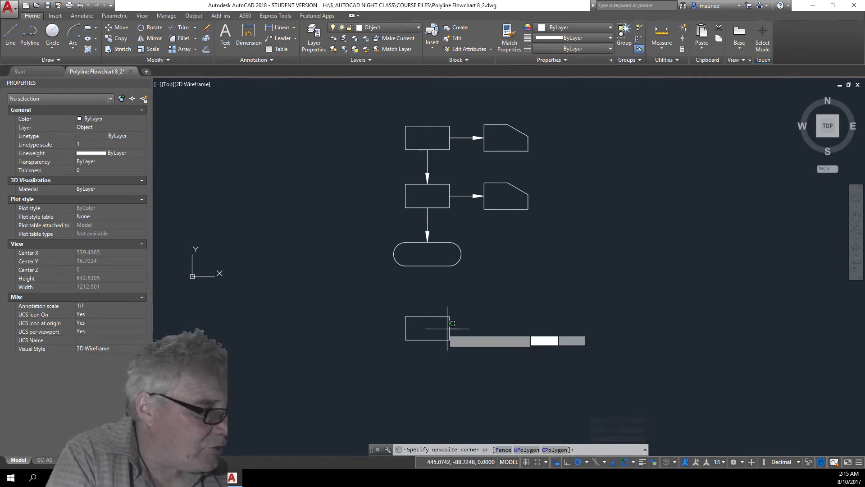
{"action": "left_click", "coordinate": [405, 329]}
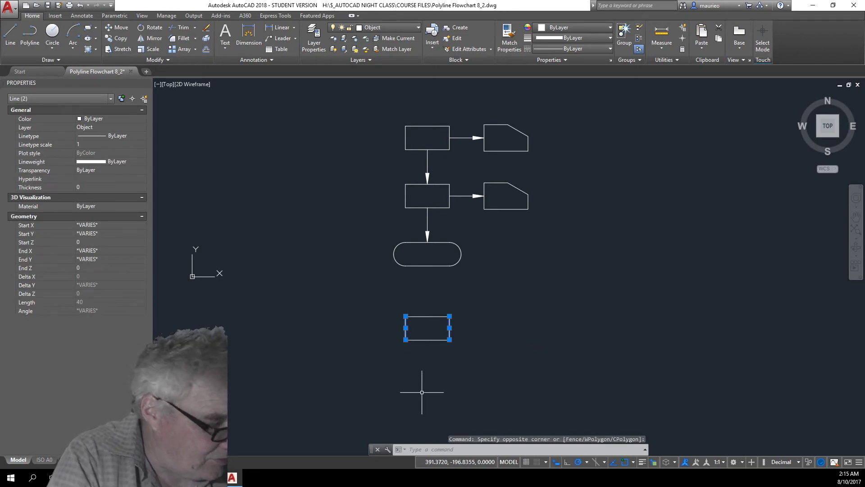
{"action": "key", "text": "Delete"}
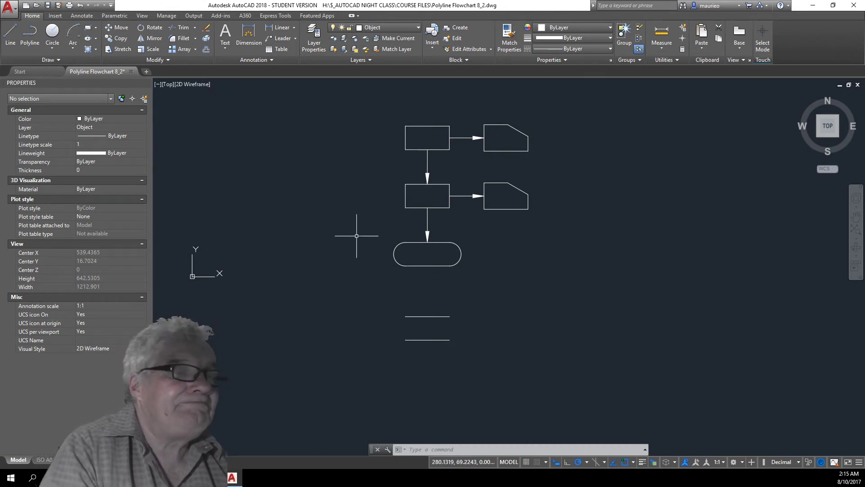
{"action": "left_click", "coordinate": [71, 47]}
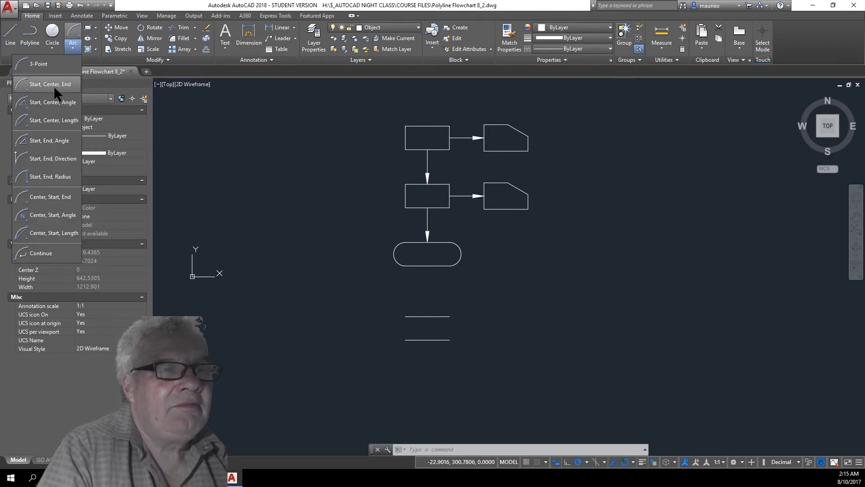
{"action": "left_click", "coordinate": [50, 65]}
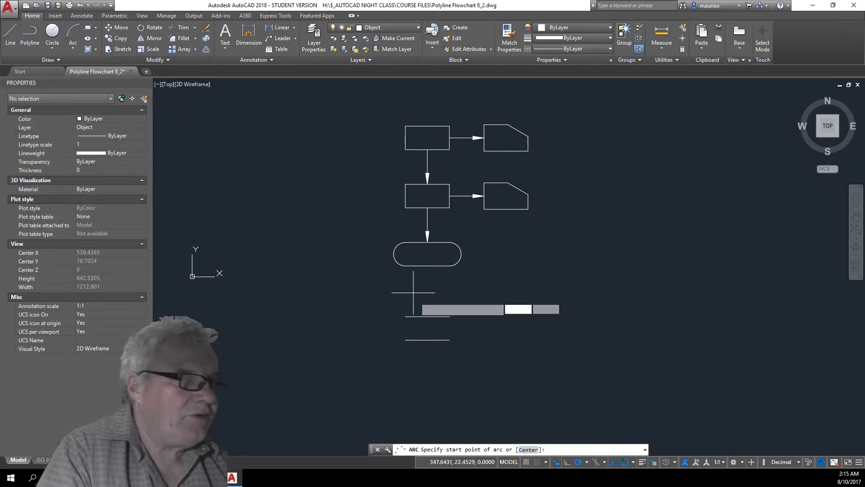
{"action": "left_click", "coordinate": [449, 316]}
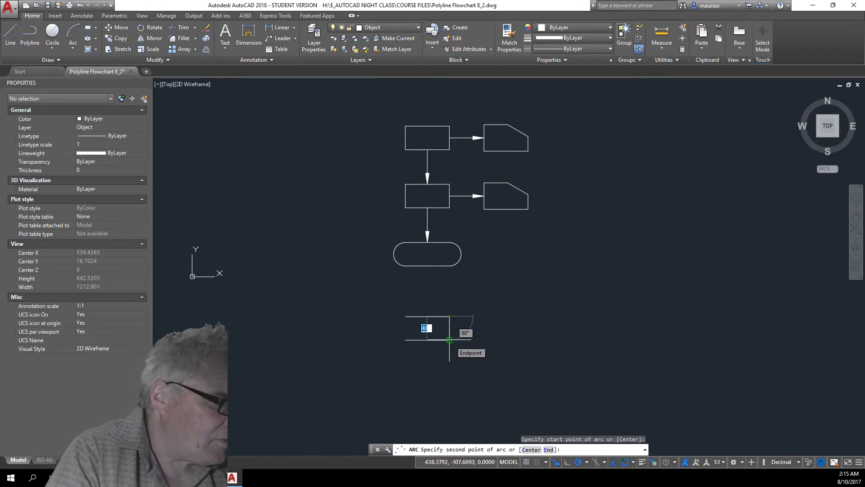
{"action": "left_click", "coordinate": [449, 340]}
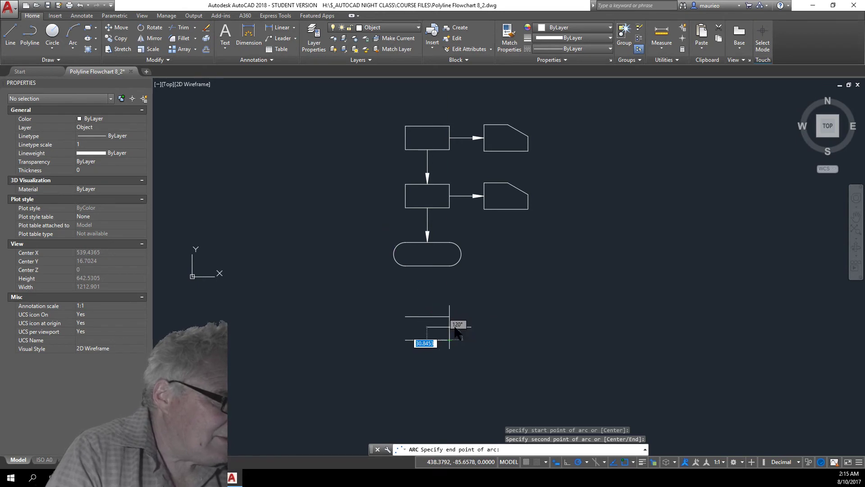
{"action": "key", "text": "Escape"}
{"action": "key", "text": "Escape"}
{"action": "key", "text": "Escape"}
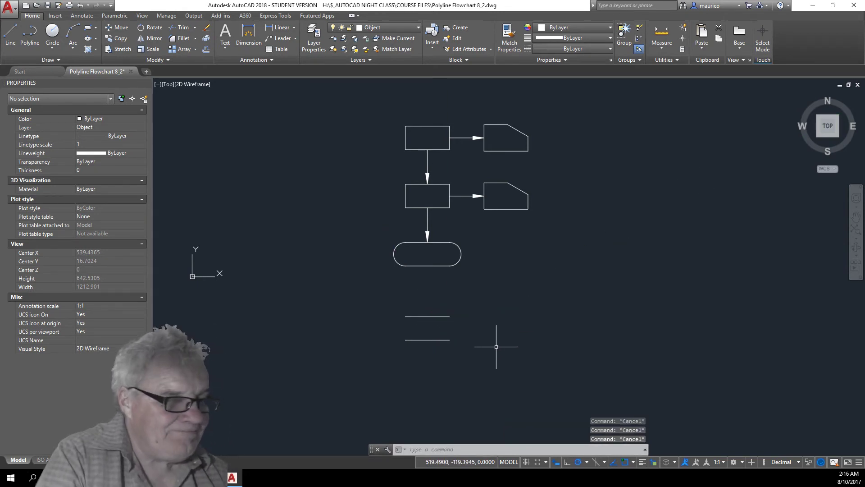
- Draw a start-end-angle arc with a 180° included angle from the lower line's right end to the upper line's right end
{"action": "left_click", "coordinate": [73, 44]}
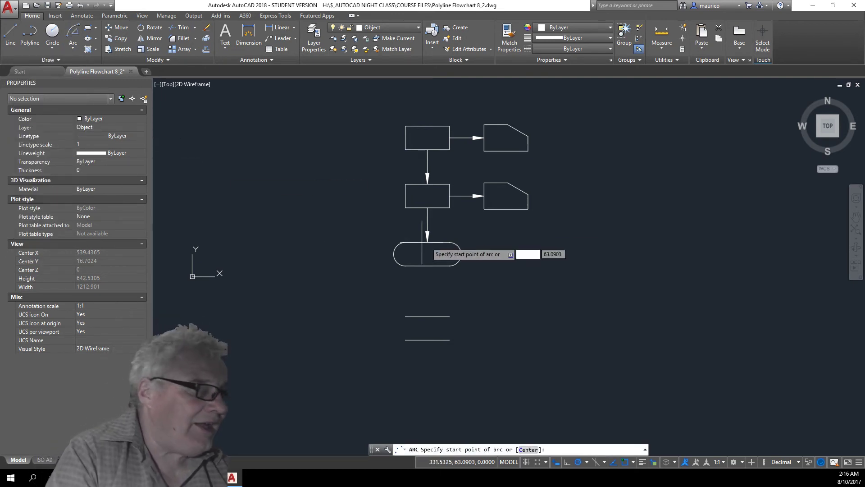
{"action": "left_click", "coordinate": [449, 340]}
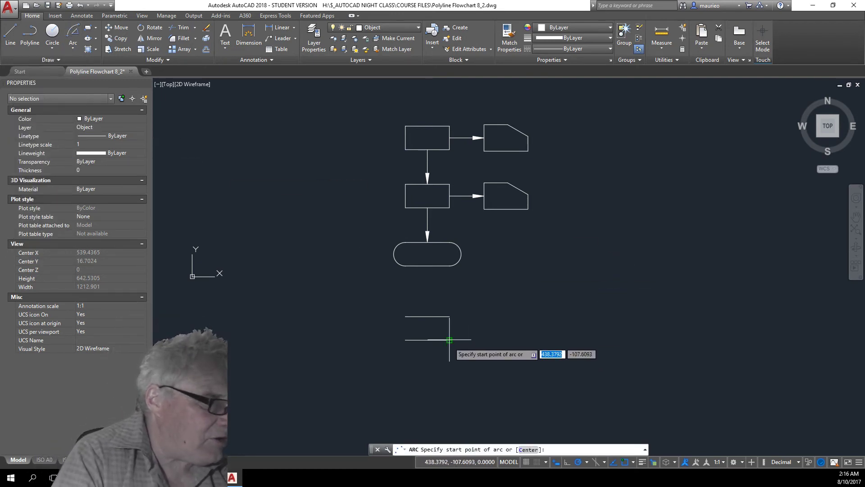
{"action": "type", "text": "e"}
{"action": "key", "text": "Return"}
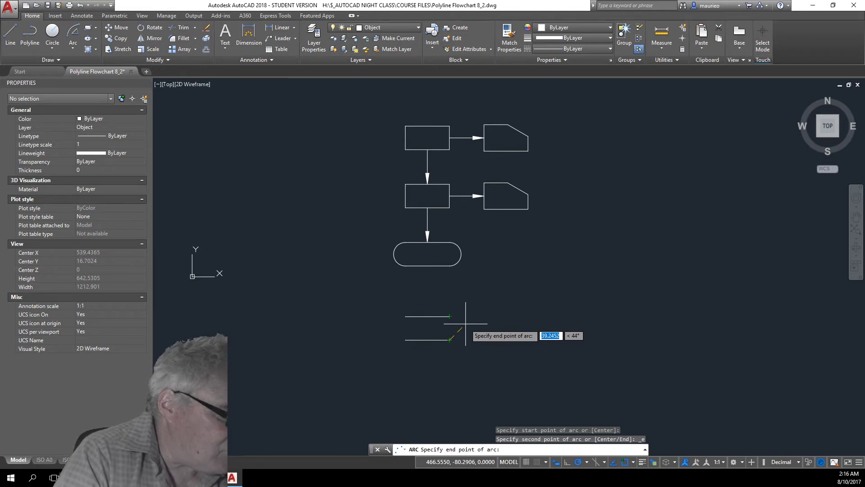
{"action": "left_click", "coordinate": [449, 316]}
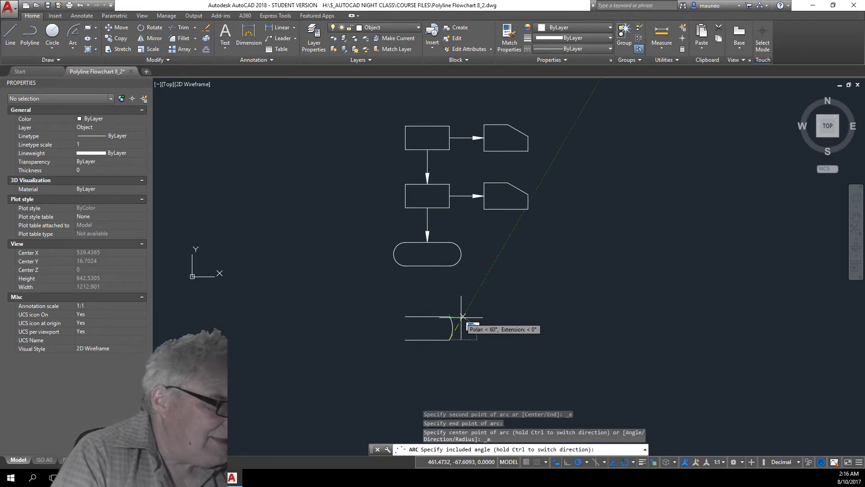
{"action": "type", "text": "180"}
{"action": "key", "text": "Return"}
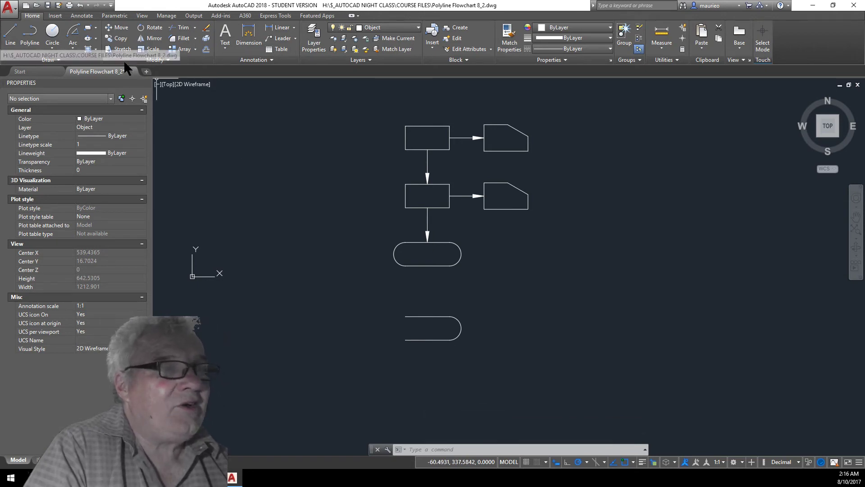
- Try to draw an arc across the left ends of the two lines using the value 180, and undo it
{"action": "right_click", "coordinate": [282, 240]}
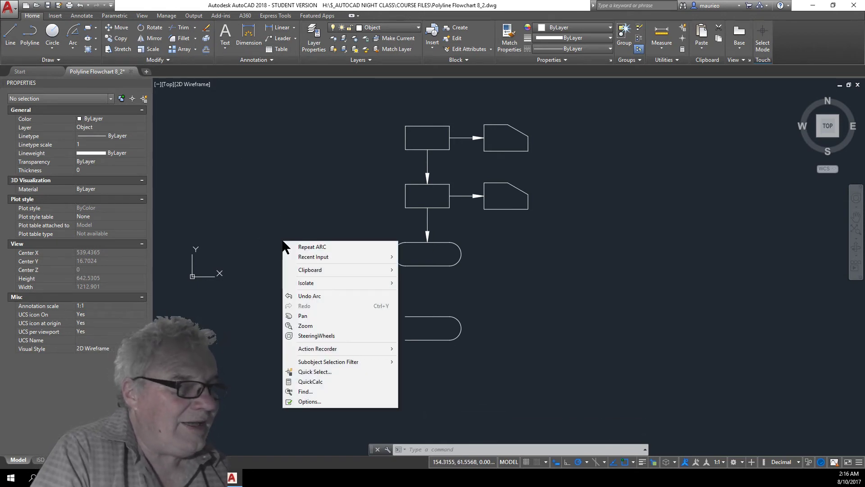
{"action": "left_click", "coordinate": [304, 247]}
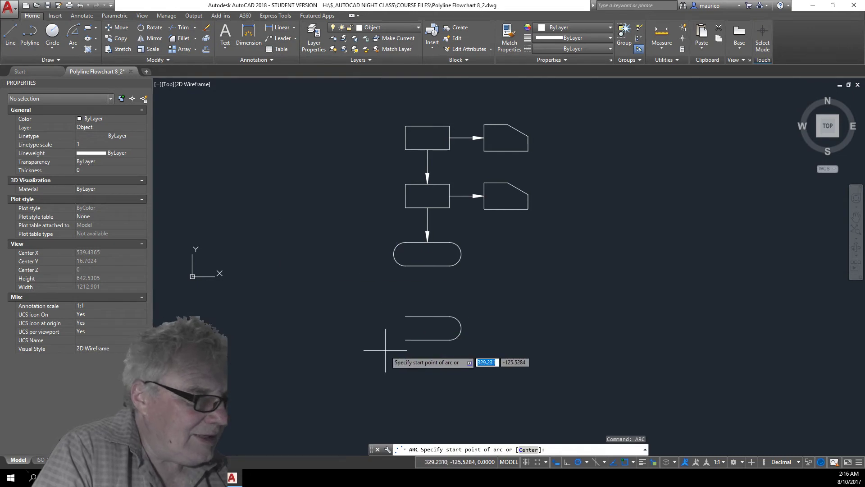
{"action": "left_click", "coordinate": [405, 339]}
{"action": "left_click", "coordinate": [405, 316]}
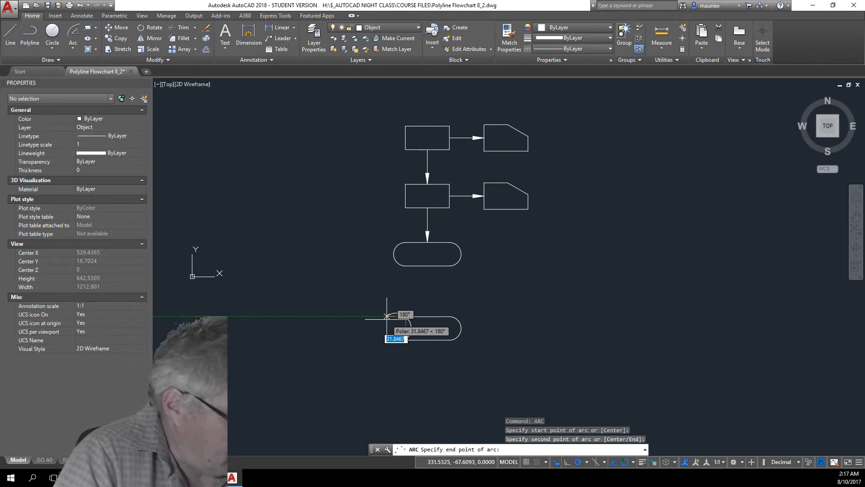
{"action": "type", "text": "180"}
{"action": "key", "text": "Return"}
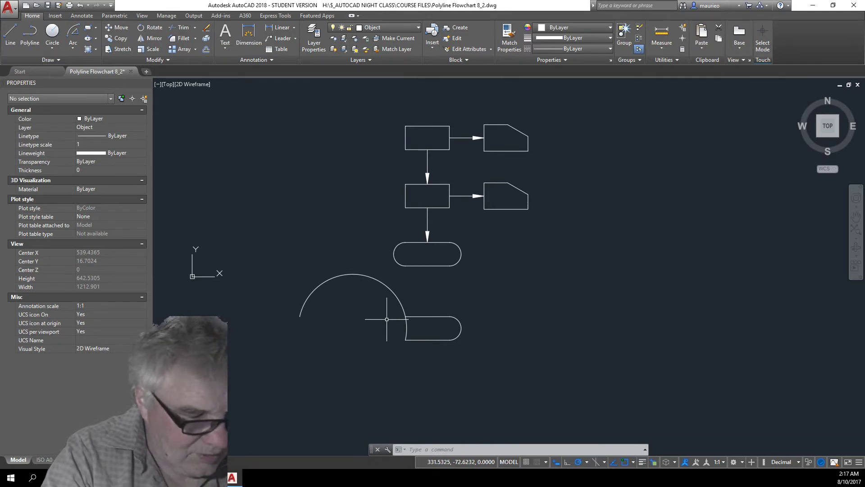
{"action": "key", "text": "ctrl+z"}
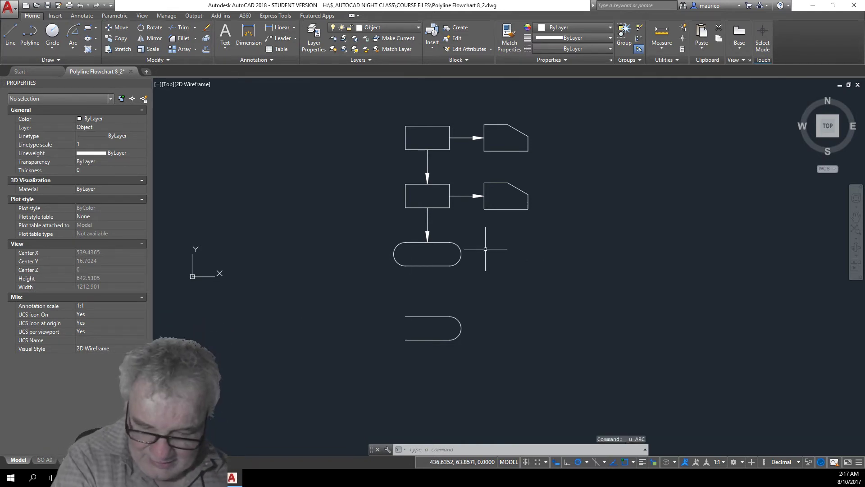
- Stretch the right arc's midpoint inward so it curves between the two lines with a radius of about 20.4, and clear the selection
{"action": "left_click", "coordinate": [461, 327]}
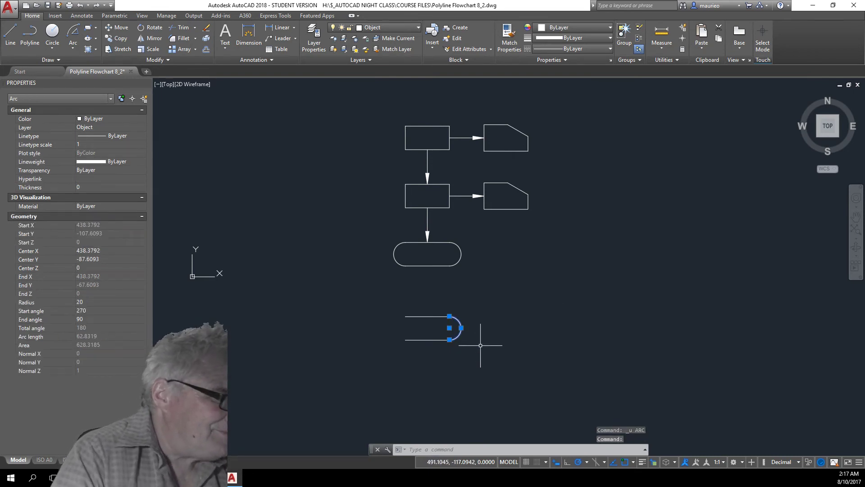
{"action": "left_click", "coordinate": [461, 327]}
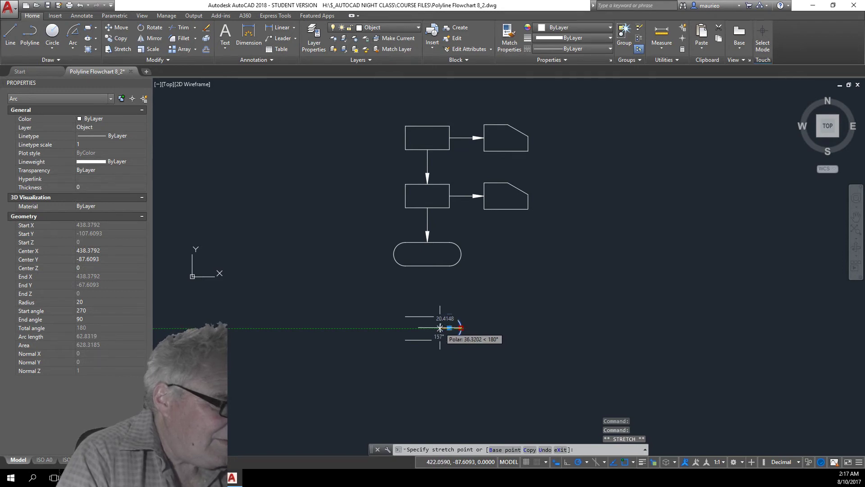
{"action": "left_click", "coordinate": [439, 327]}
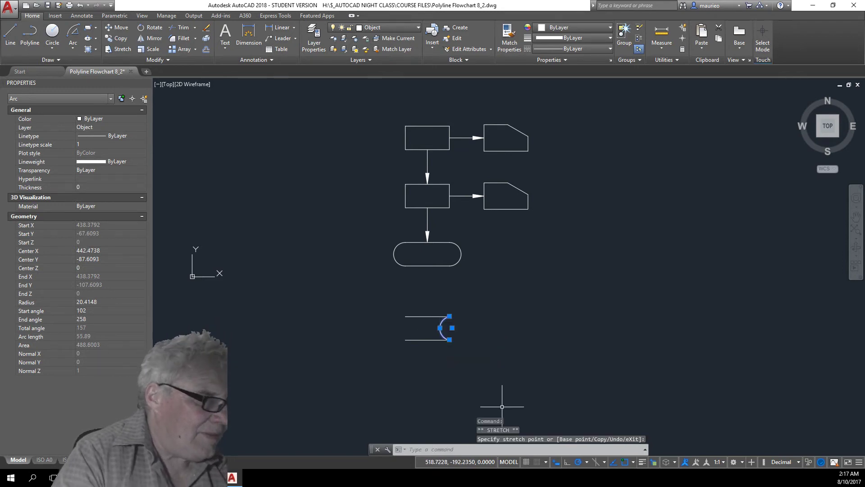
{"action": "key", "text": "Escape"}
{"action": "key", "text": "Escape"}
{"action": "key", "text": "Escape"}
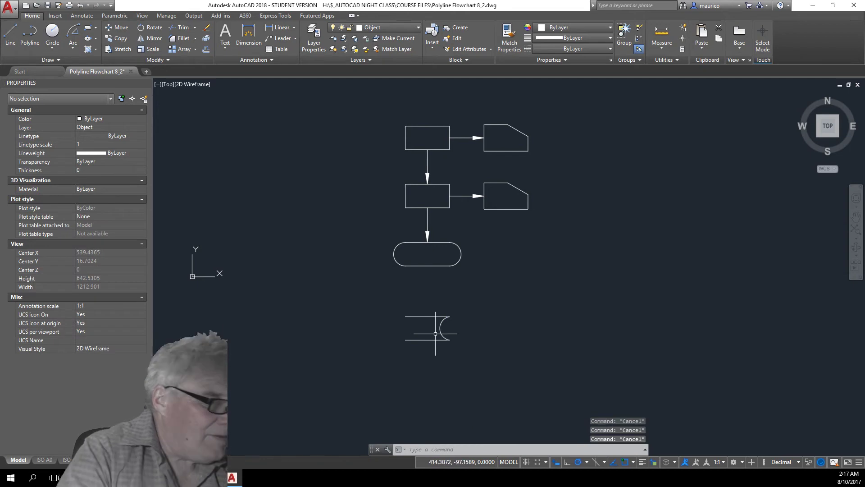
- Stretch the inward-curving arc's midpoint 25 units outward to the right
{"action": "scroll", "coordinate": [445, 346], "scroll_direction": "up", "scroll_amount": 2}
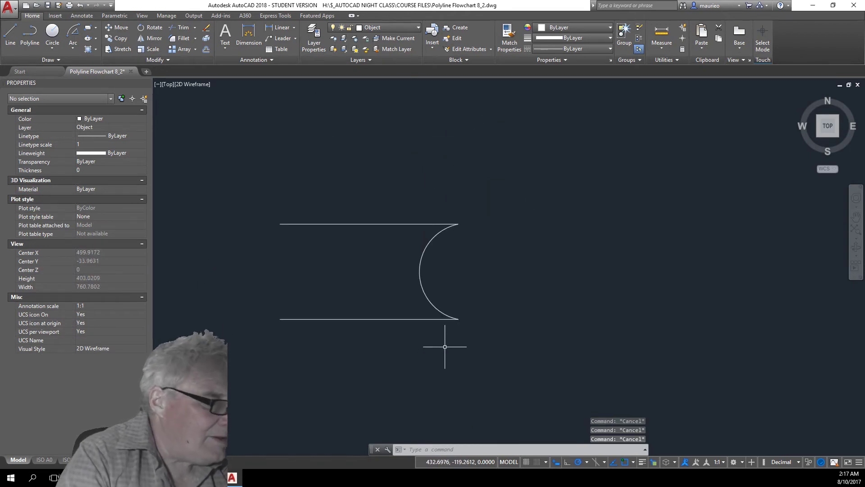
{"action": "left_click", "coordinate": [419, 272]}
{"action": "left_click", "coordinate": [420, 271]}
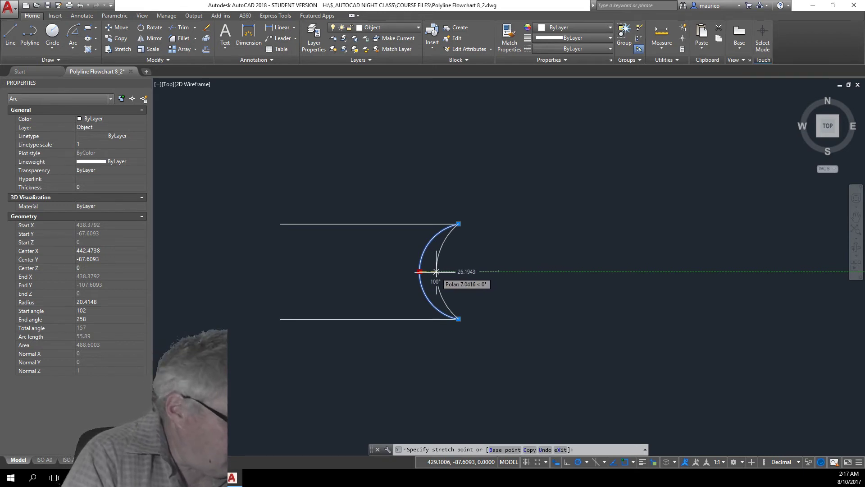
{"action": "type", "text": "25"}
{"action": "key", "text": "Return"}
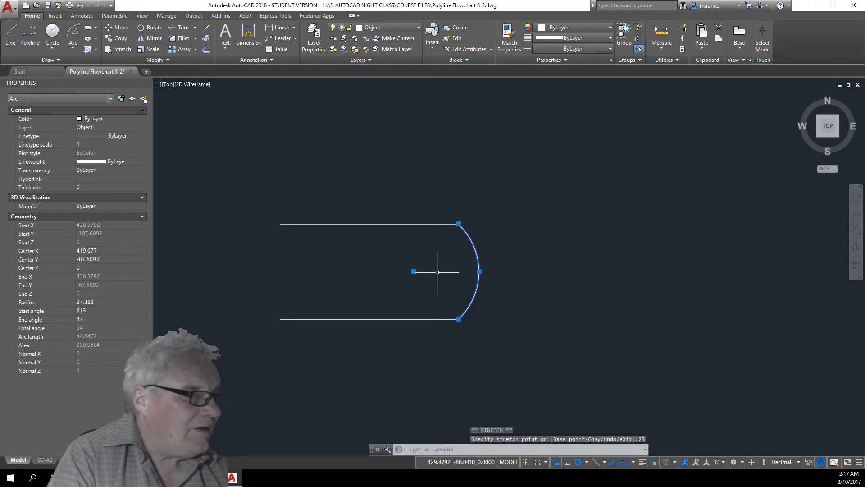
- Stretch the arc's midpoint back inward to a radius of about 23.8 and clear the selection
{"action": "left_click", "coordinate": [479, 271]}
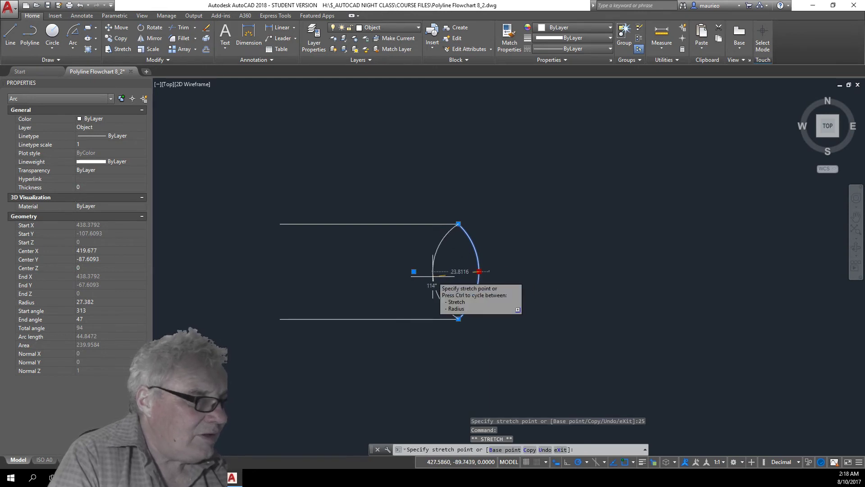
{"action": "left_click", "coordinate": [432, 276]}
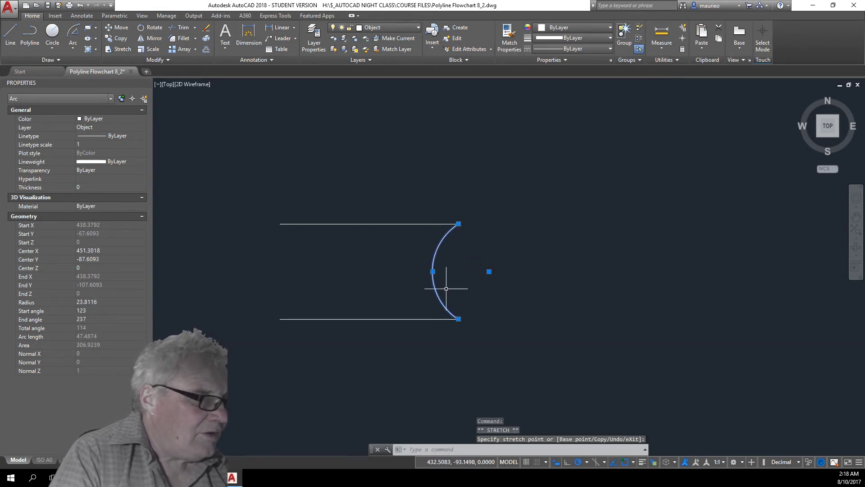
{"action": "key", "text": "Escape"}
{"action": "key", "text": "Escape"}
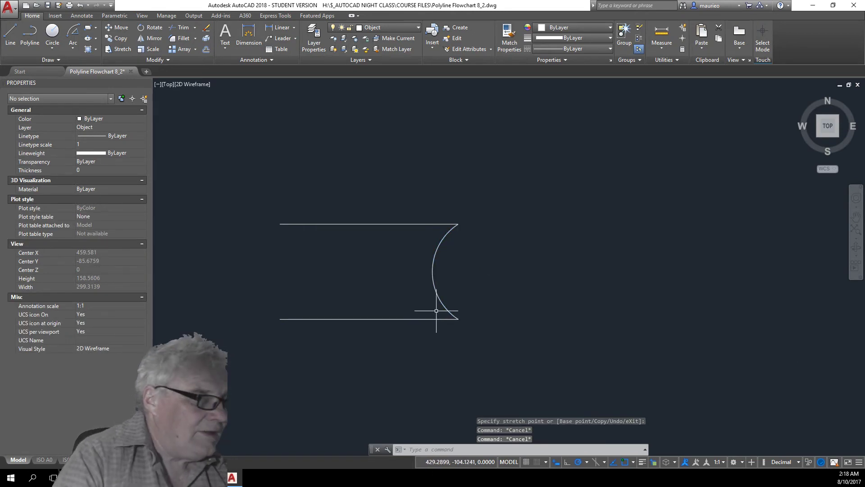
- Set the inward-curving arc's radius to 25 in its properties and clear the selection
{"action": "left_click", "coordinate": [435, 284]}
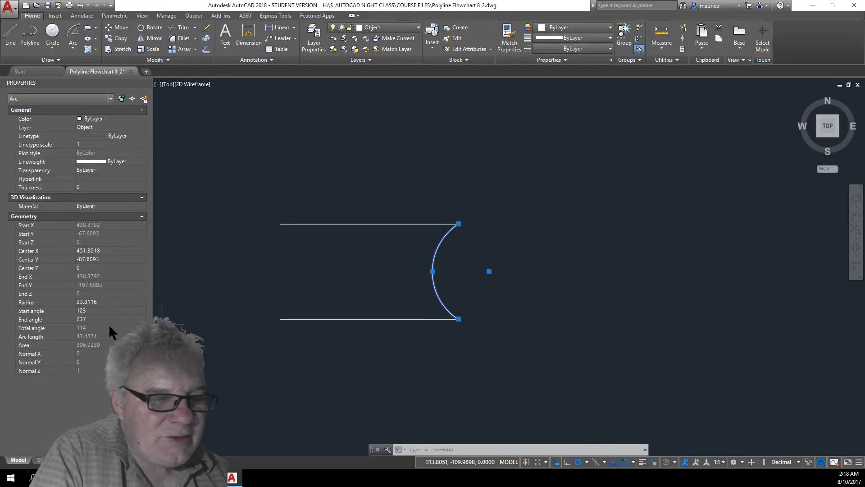
{"action": "left_click", "coordinate": [108, 302]}
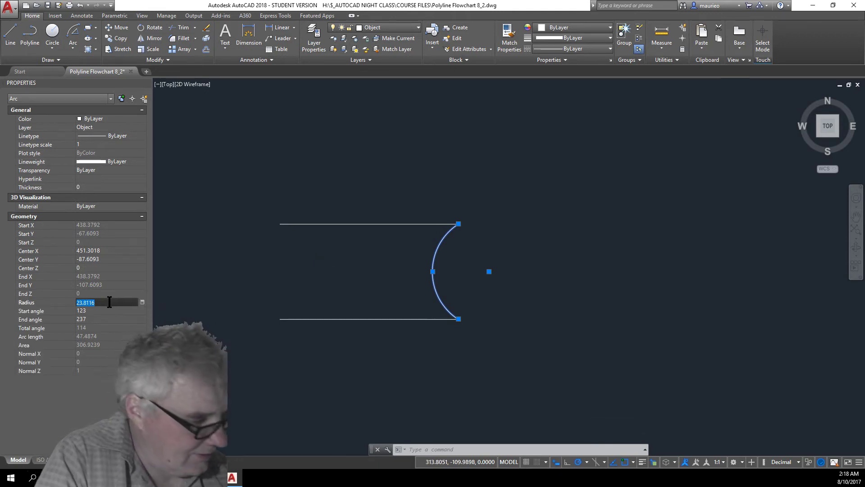
{"action": "type", "text": "25"}
{"action": "key", "text": "Tab"}
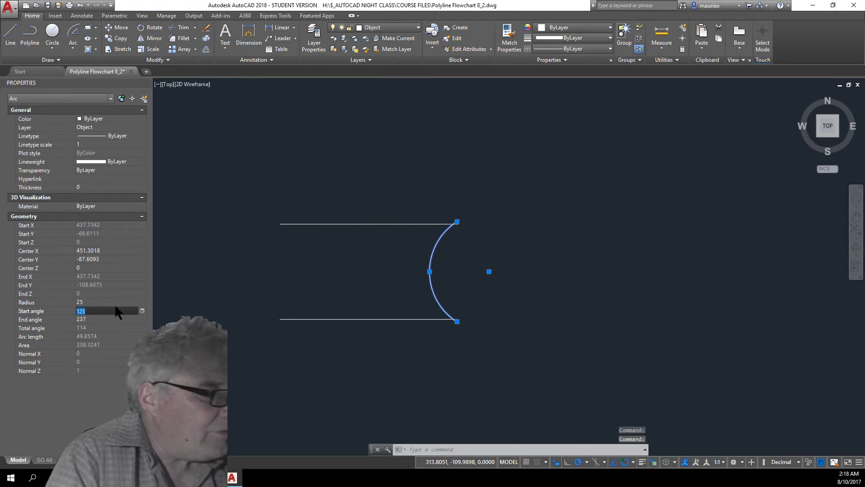
{"action": "key", "text": "Escape"}
{"action": "key", "text": "Escape"}
{"action": "key", "text": "Escape"}
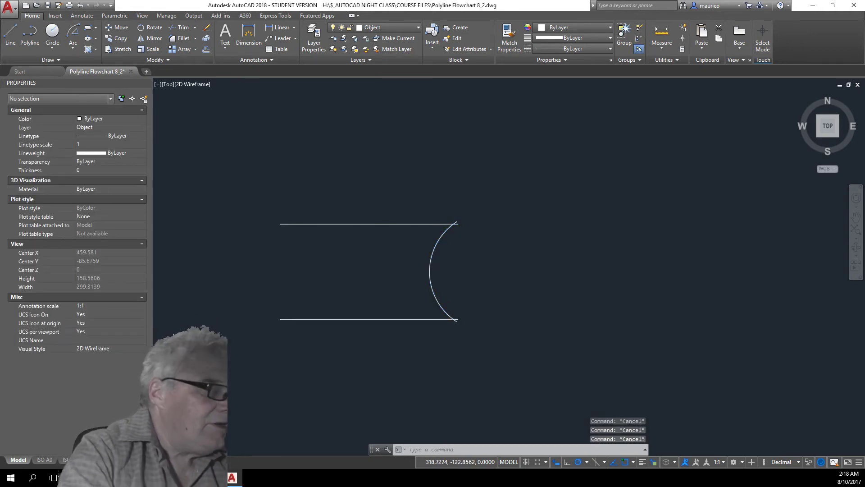
- Stretch the arc's upper and lower endpoints onto the upper and lower lines near their right ends
{"action": "left_click", "coordinate": [430, 285]}
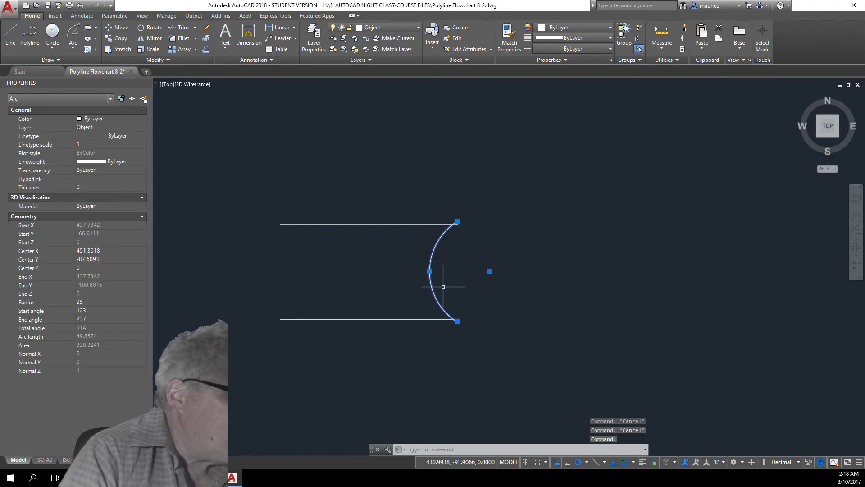
{"action": "left_click", "coordinate": [457, 222]}
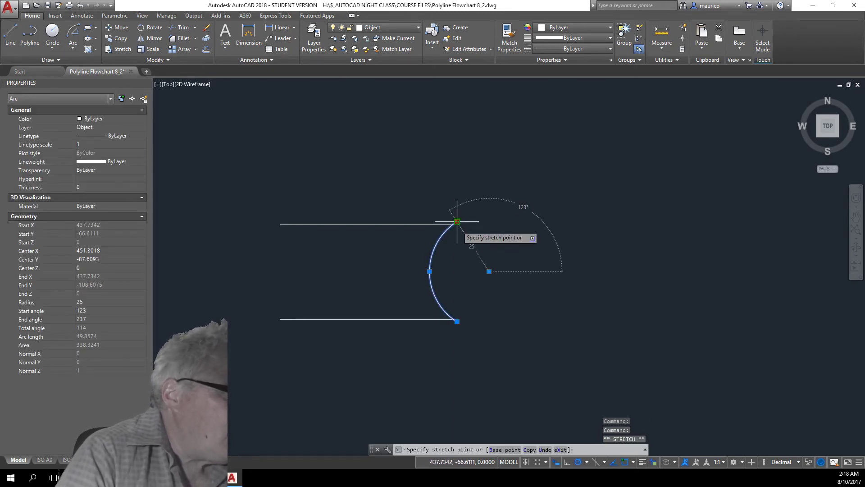
{"action": "left_click", "coordinate": [456, 223]}
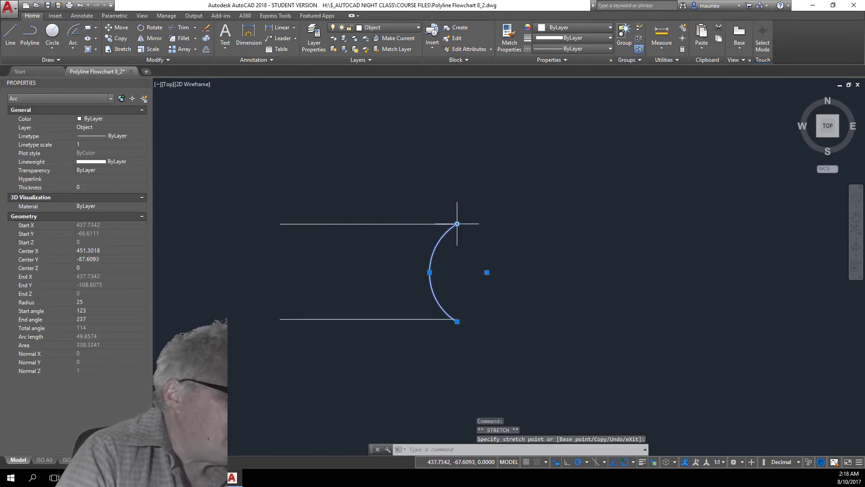
{"action": "left_click", "coordinate": [457, 321]}
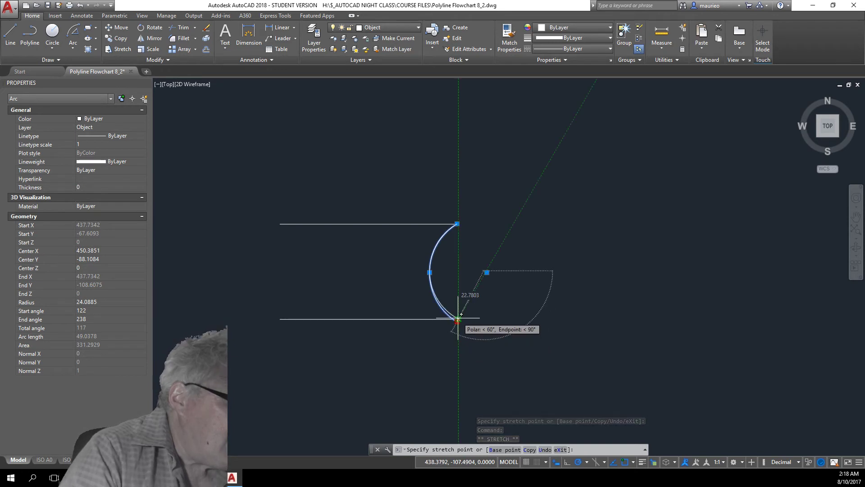
{"action": "scroll", "coordinate": [461, 319], "scroll_direction": "up", "scroll_amount": 6}
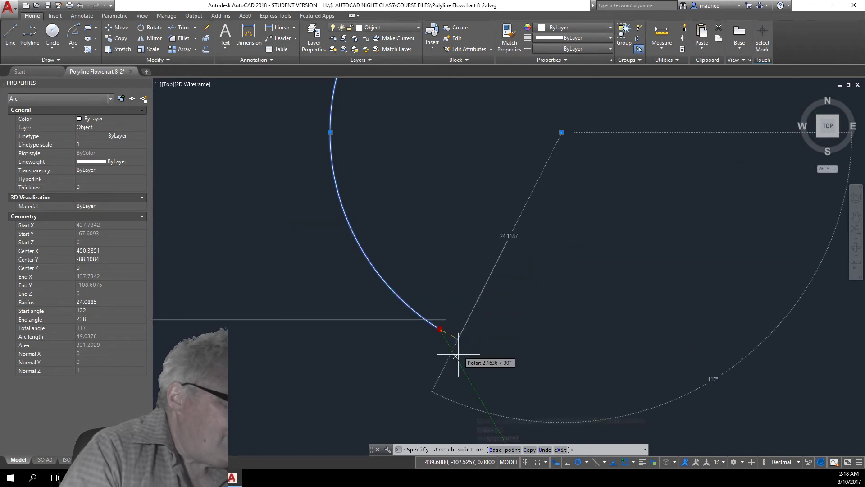
{"action": "left_click", "coordinate": [445, 319]}
{"action": "scroll", "coordinate": [409, 139], "scroll_direction": "down", "scroll_amount": 6}
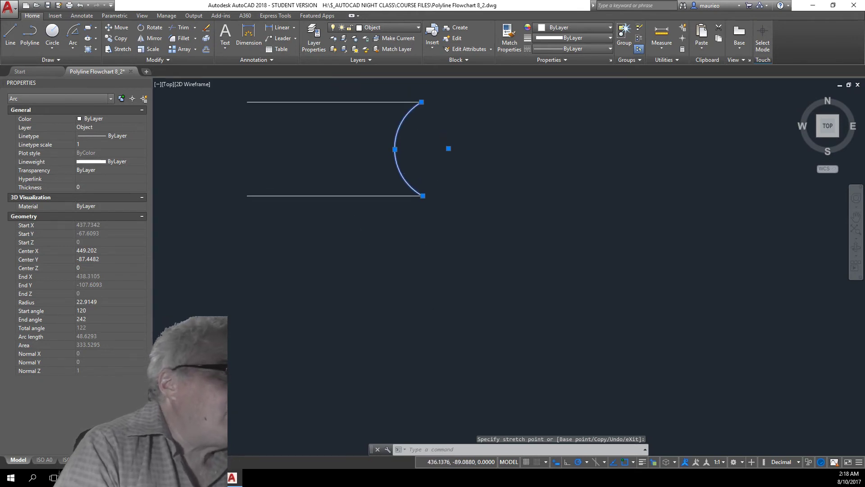
{"action": "scroll", "coordinate": [396, 111], "scroll_direction": "up", "scroll_amount": 4}
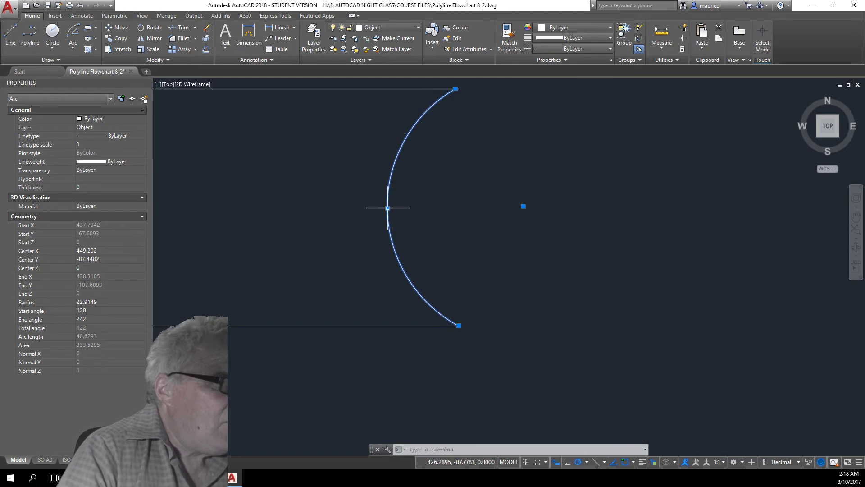
{"action": "mouse_move", "coordinate": [387, 208]}
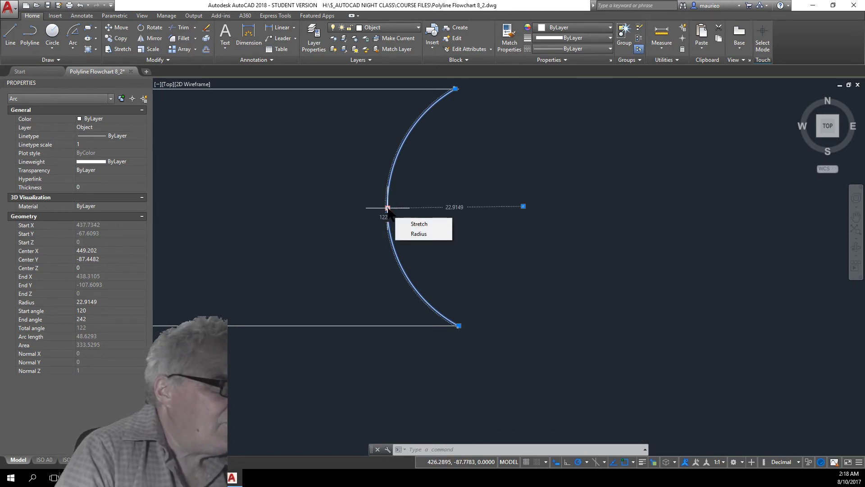
{"action": "left_click", "coordinate": [388, 208]}
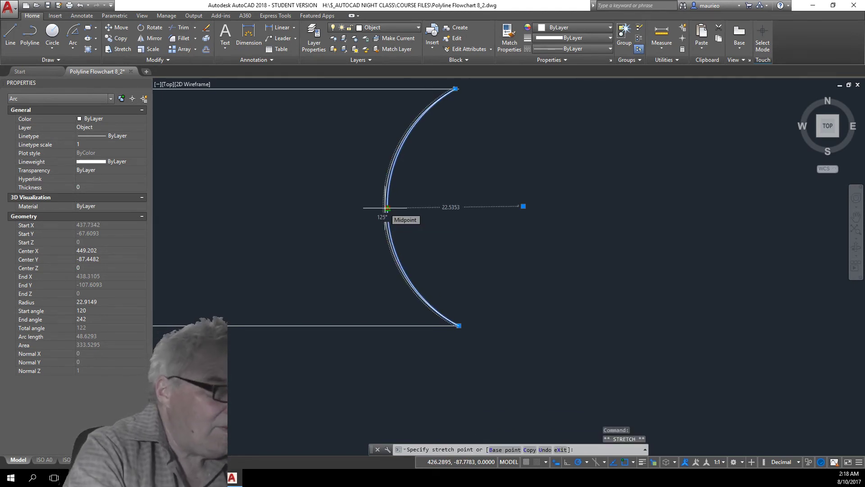
{"action": "key", "text": "Escape"}
{"action": "key", "text": "Escape"}
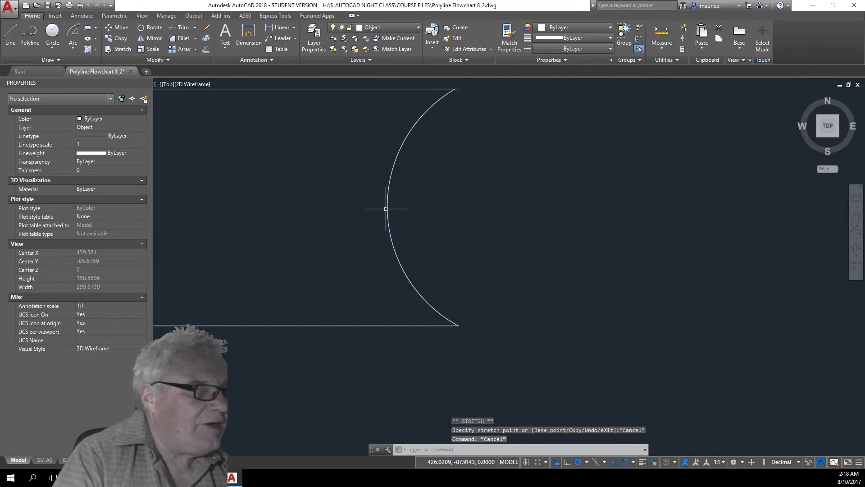
- Set the inward-curving arc's radius to 20 in its properties and erase the arc
{"action": "left_click", "coordinate": [388, 208]}
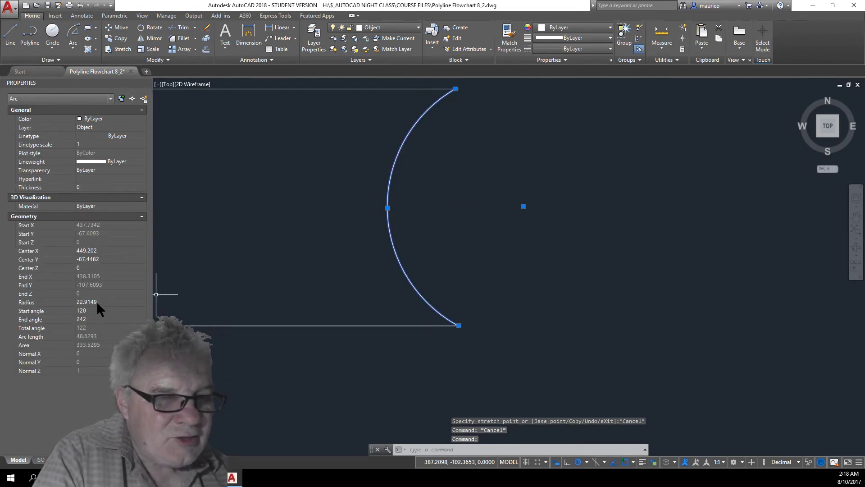
{"action": "left_click", "coordinate": [100, 299]}
{"action": "type", "text": "20"}
{"action": "key", "text": "Return"}
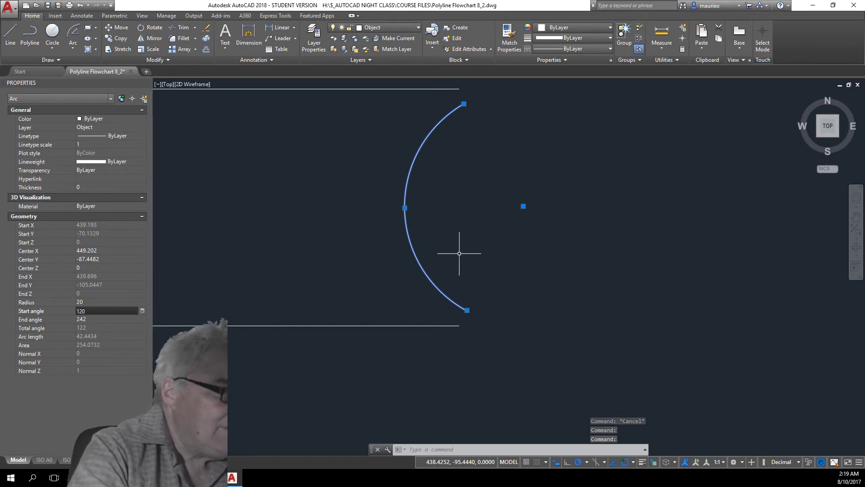
{"action": "key", "text": "Escape"}
{"action": "key", "text": "Escape"}
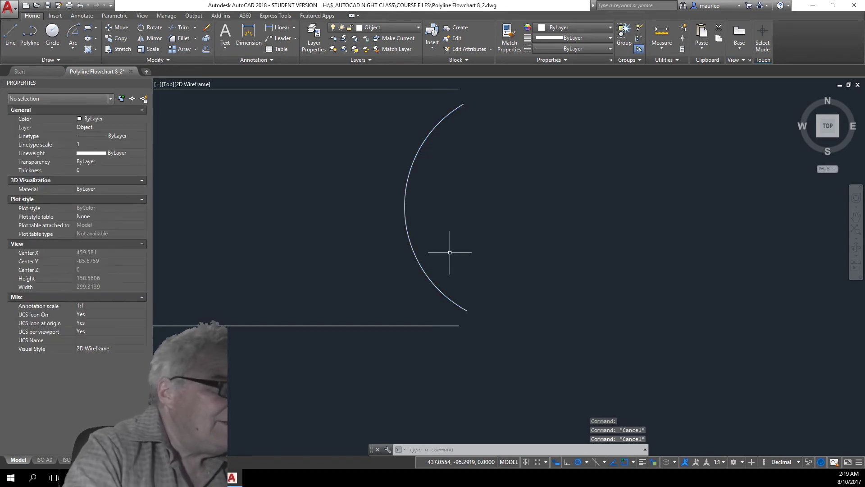
{"action": "left_click", "coordinate": [405, 228]}
{"action": "key", "text": "Delete"}
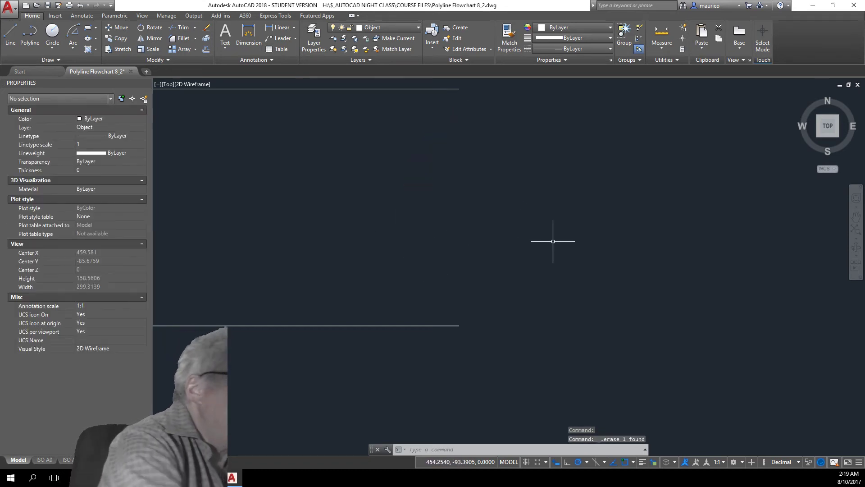
- Draw a vertical line from the upper line's right end to the lower line's right end
{"action": "key", "text": "Return"}
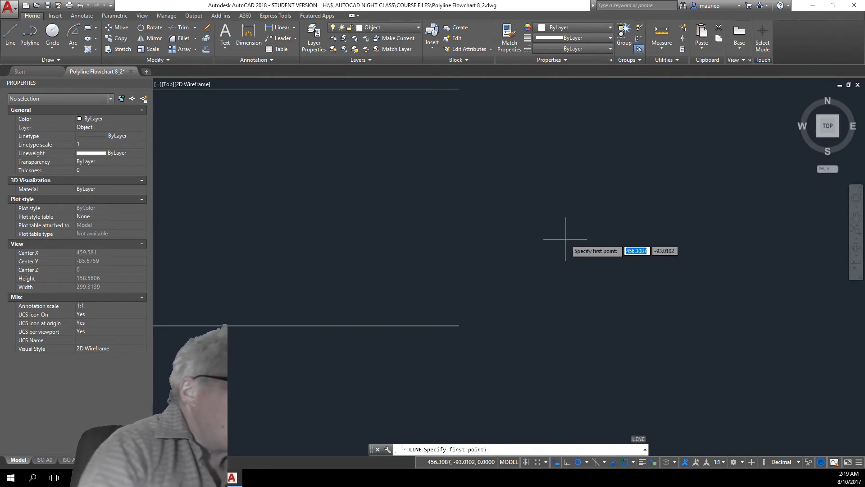
{"action": "left_click", "coordinate": [458, 88]}
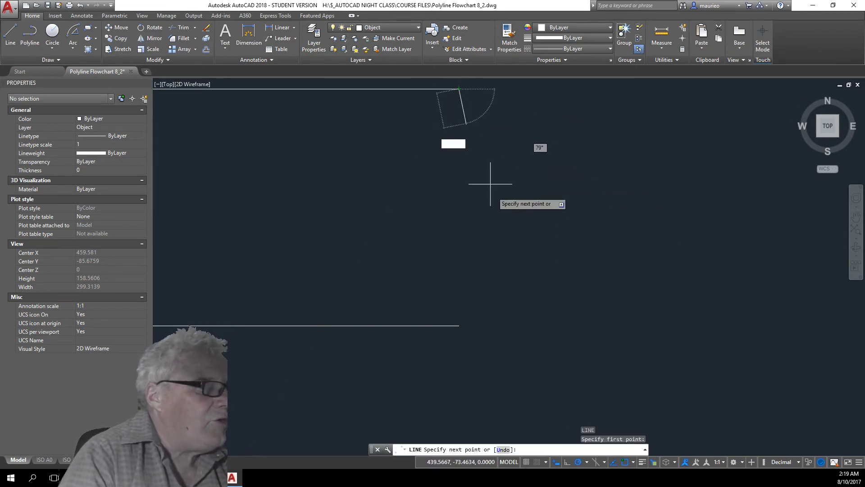
{"action": "left_click", "coordinate": [459, 325]}
{"action": "key", "text": "Escape"}
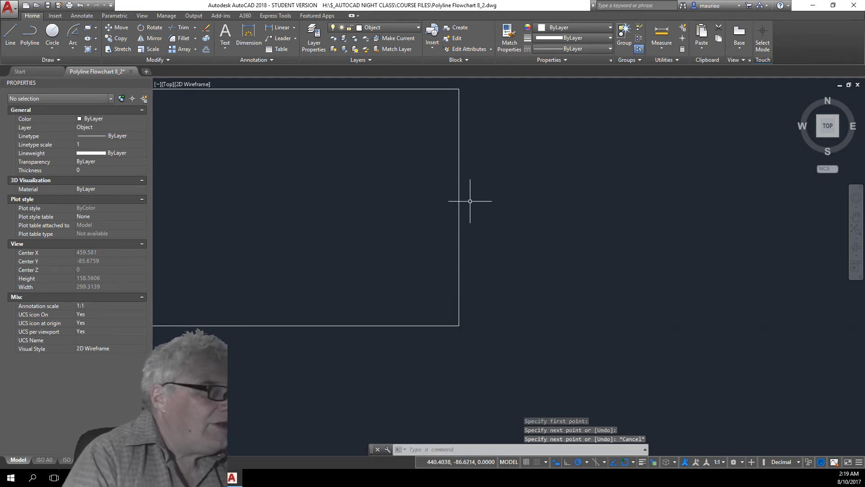
- Check the vertical closing line's properties and erase the line
{"action": "left_click", "coordinate": [459, 198]}
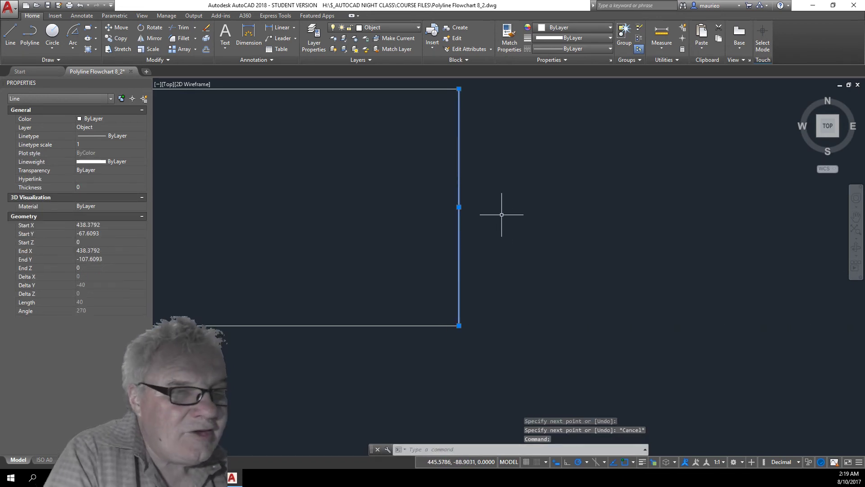
{"action": "key", "text": "Escape"}
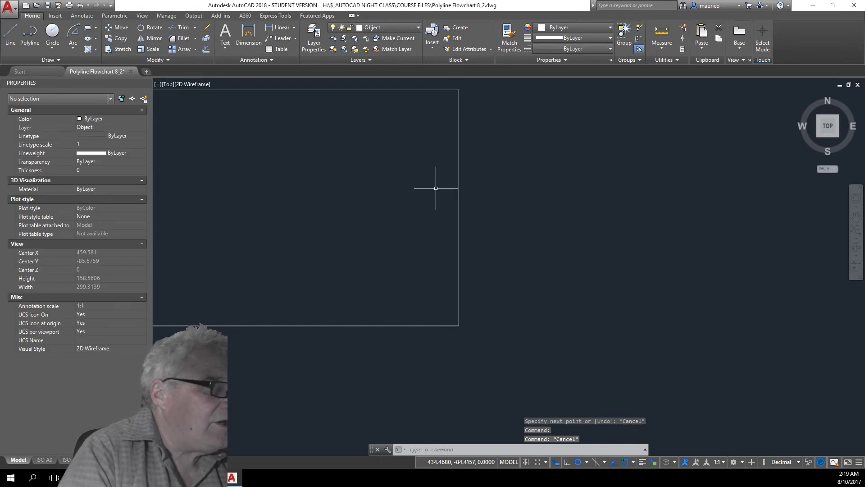
{"action": "left_click", "coordinate": [458, 187]}
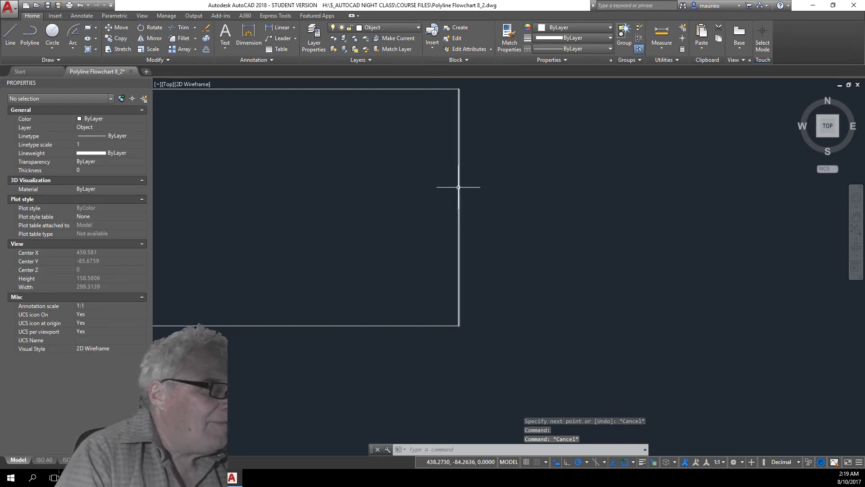
{"action": "key", "text": "Delete"}
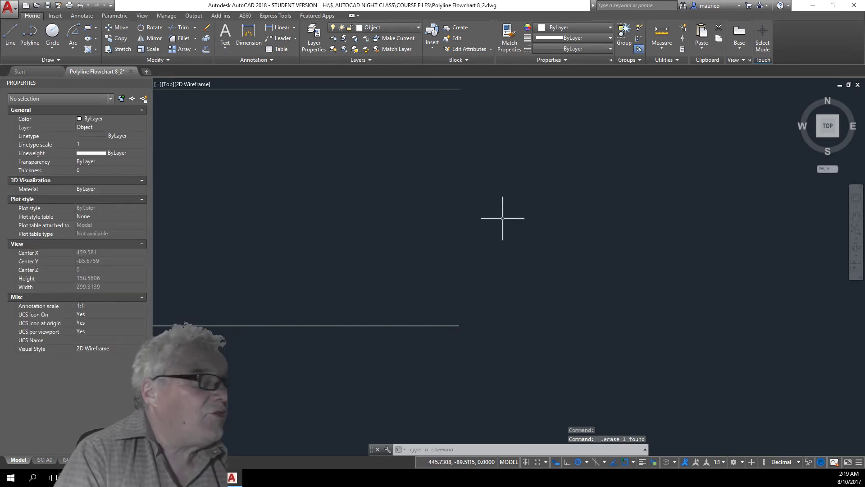
- Draw a Start, End, Radius arc from the lower line's right end to the upper line's right end with radius 20
{"action": "left_click", "coordinate": [71, 46]}
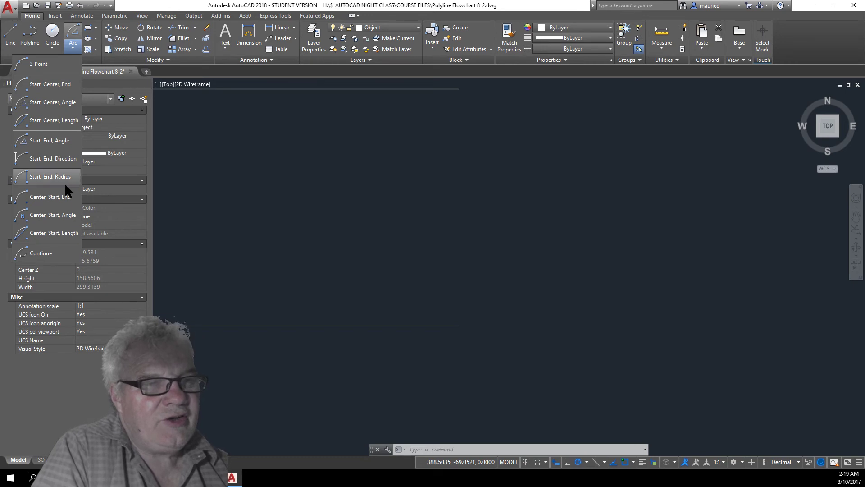
{"action": "left_click", "coordinate": [53, 175]}
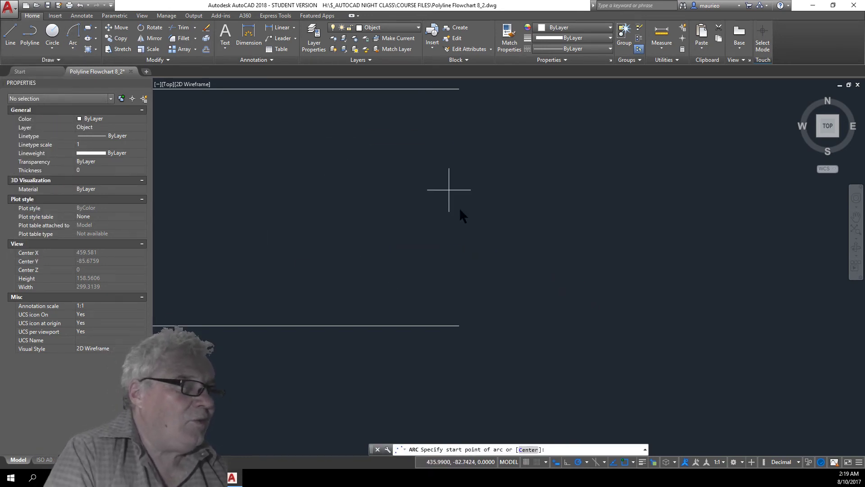
{"action": "left_click", "coordinate": [459, 326]}
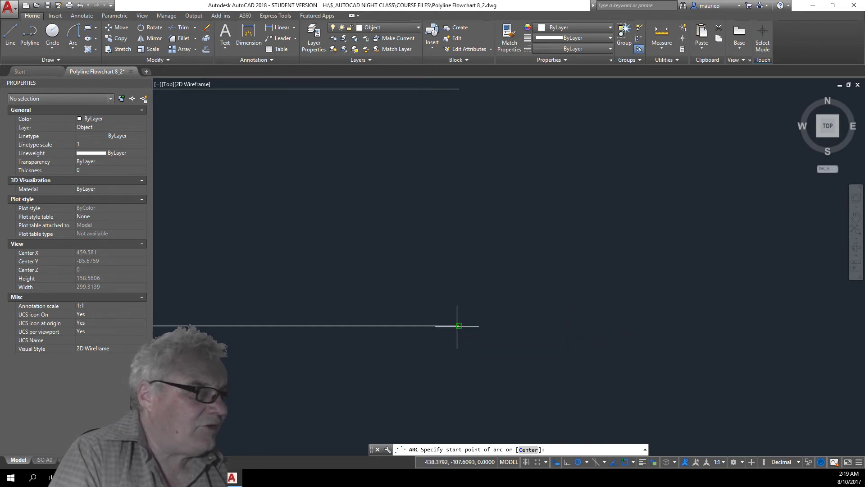
{"action": "left_click", "coordinate": [458, 89]}
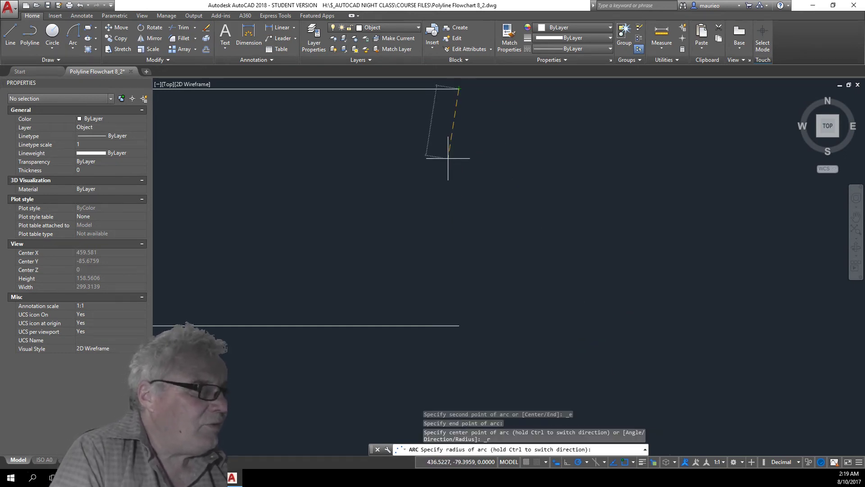
{"action": "type", "text": "20"}
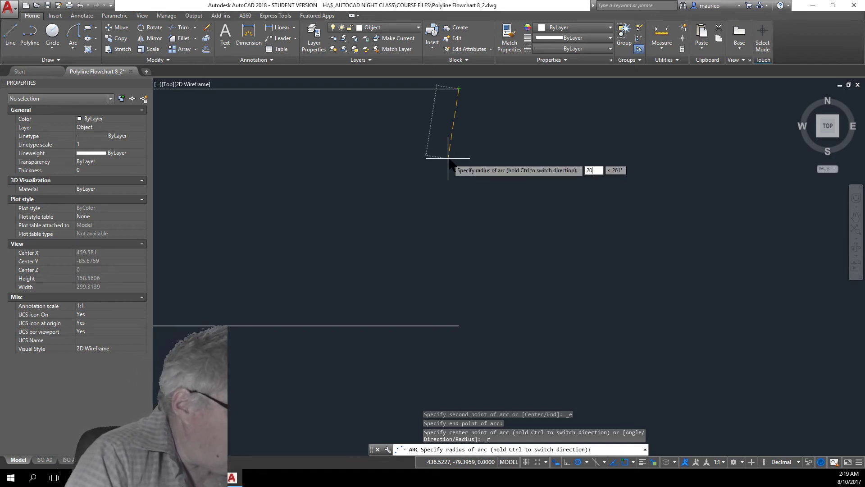
{"action": "key", "text": "Return"}
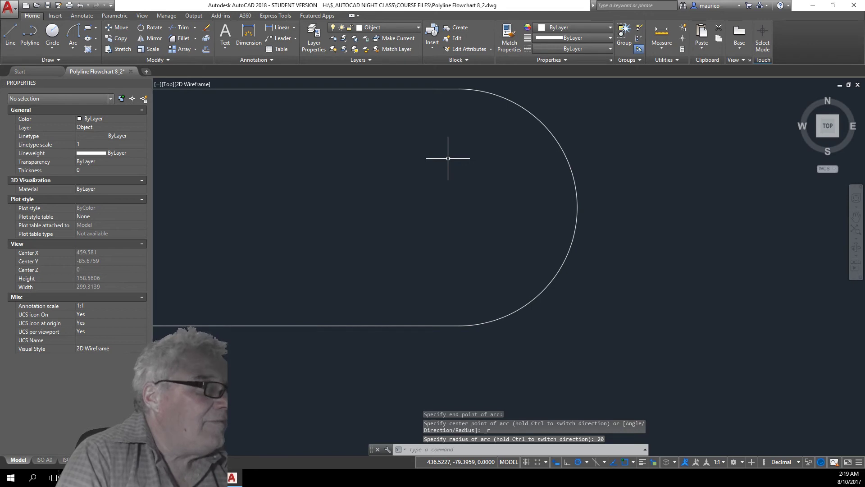
- Try to set the end arc's radius to -20 in its properties, and erase the arc
{"action": "left_click", "coordinate": [575, 182]}
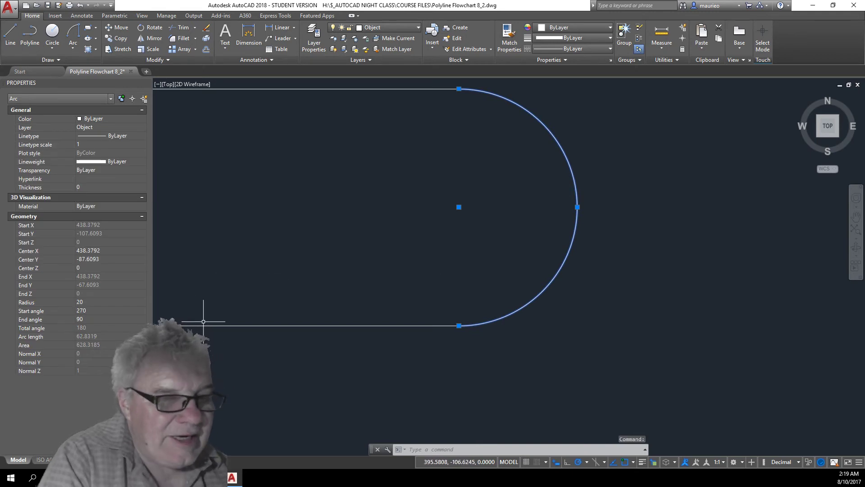
{"action": "left_click", "coordinate": [95, 302]}
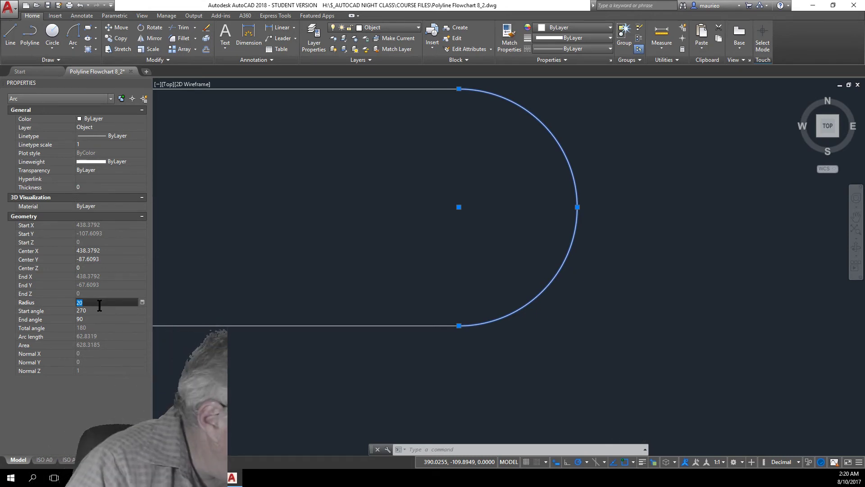
{"action": "type", "text": "-20"}
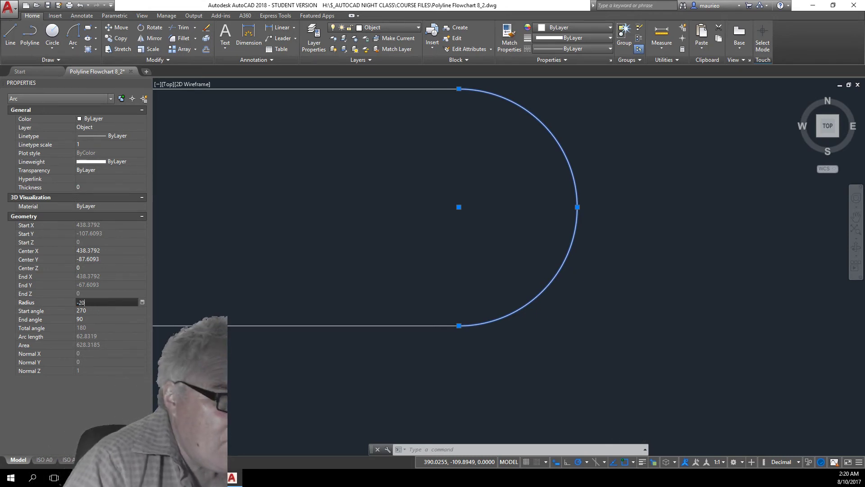
{"action": "key", "text": "Return"}
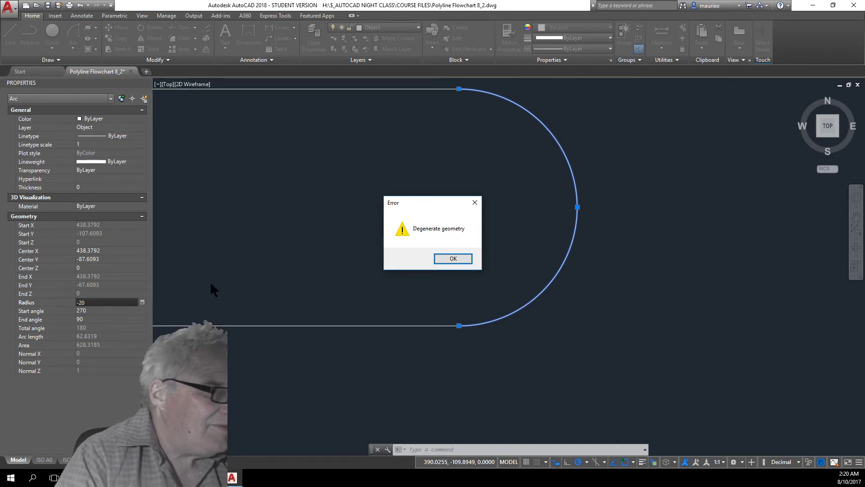
{"action": "left_click", "coordinate": [453, 258]}
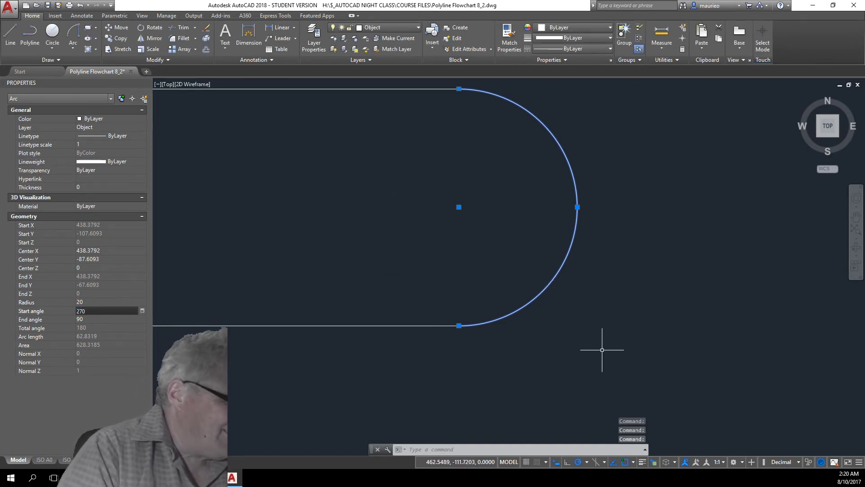
{"action": "key", "text": "Delete"}
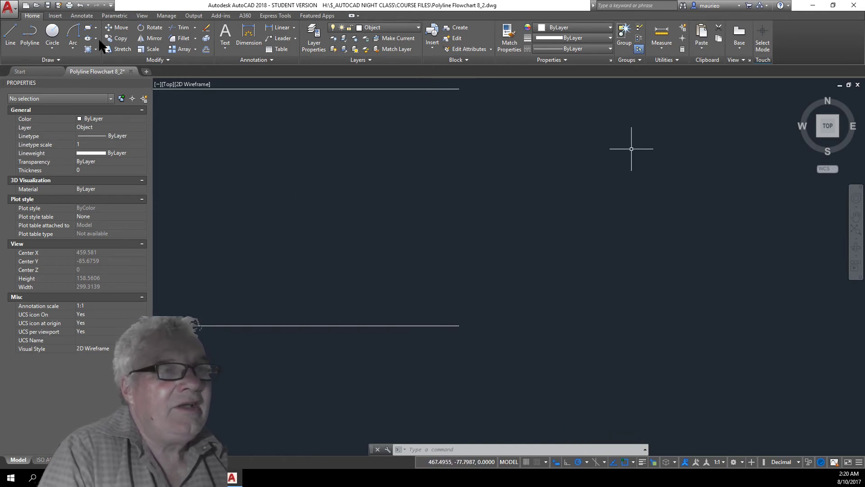
{"action": "left_click", "coordinate": [71, 44]}
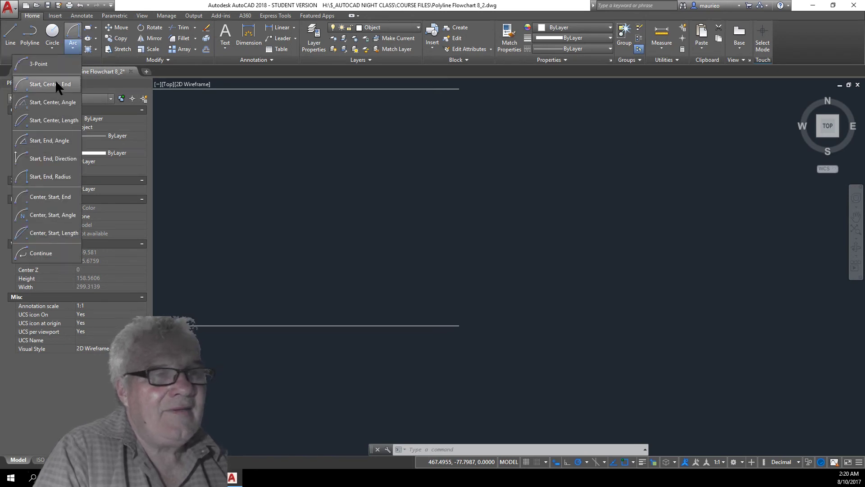
{"action": "left_click", "coordinate": [65, 173]}
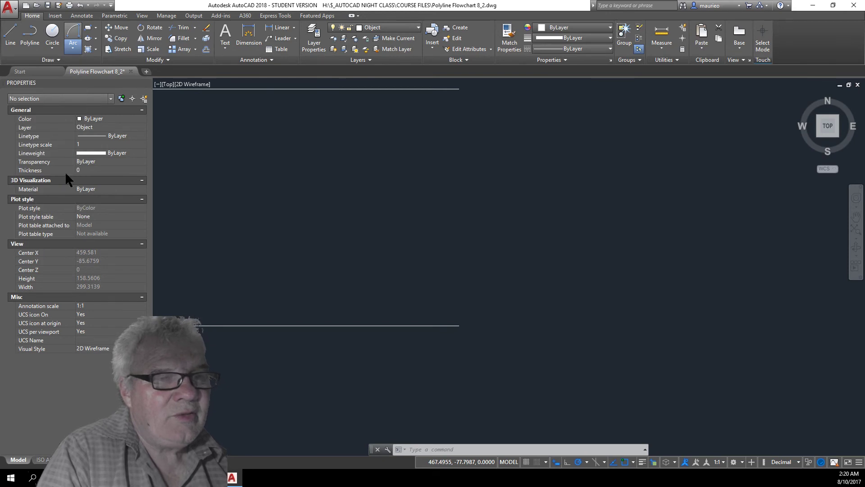
{"action": "left_click", "coordinate": [459, 89]}
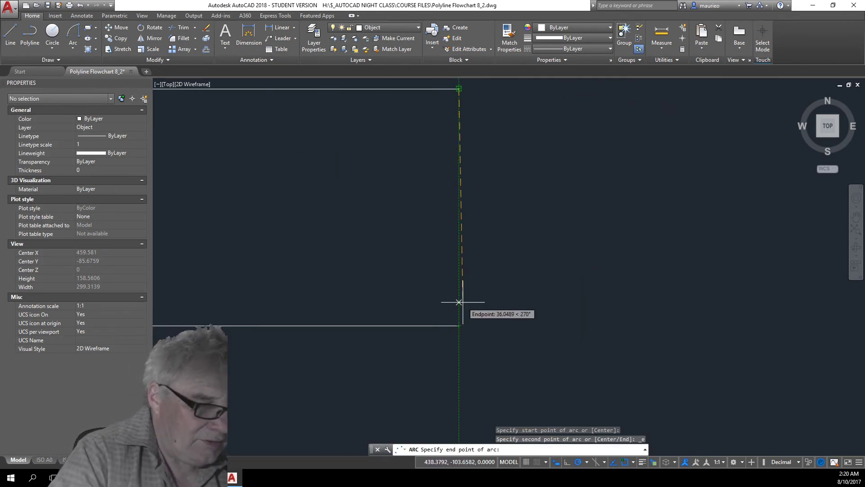
{"action": "key", "text": "Escape"}
{"action": "key", "text": "Escape"}
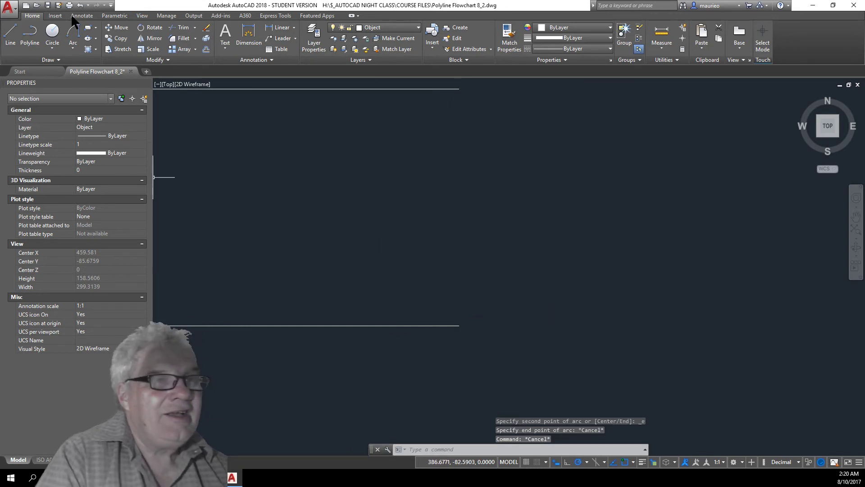
{"action": "left_click", "coordinate": [73, 34]}
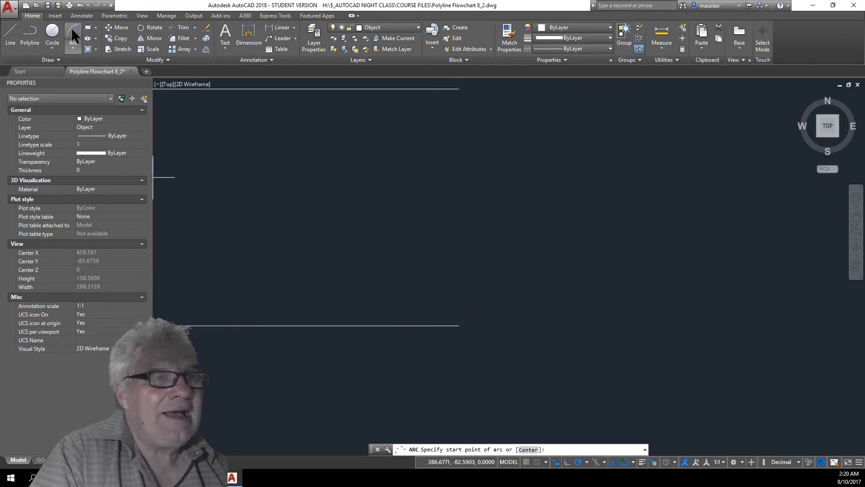
{"action": "left_click", "coordinate": [72, 48]}
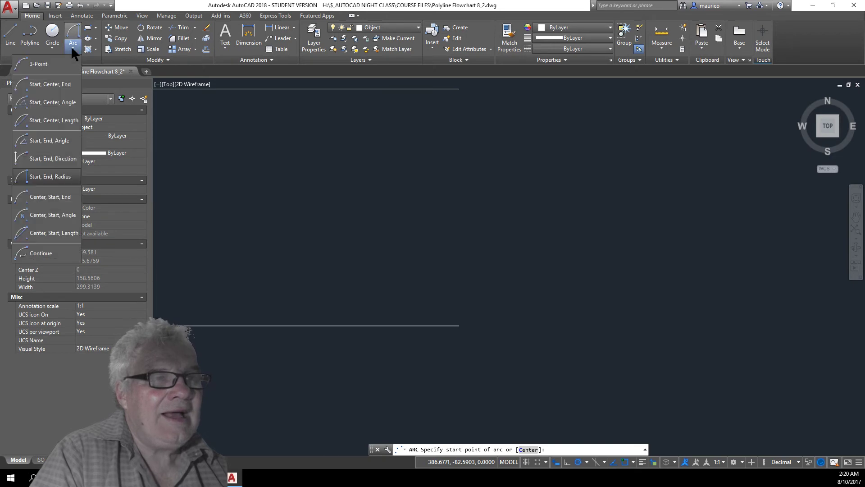
{"action": "left_click", "coordinate": [67, 176]}
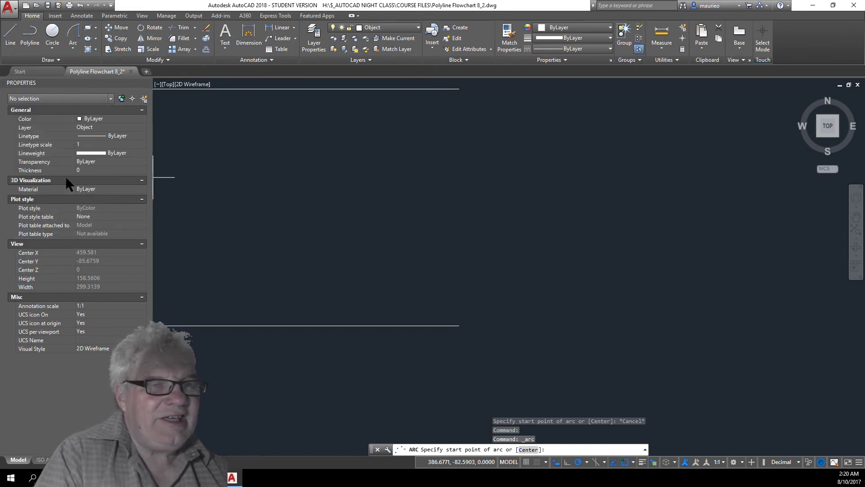
{"action": "left_click", "coordinate": [458, 88]}
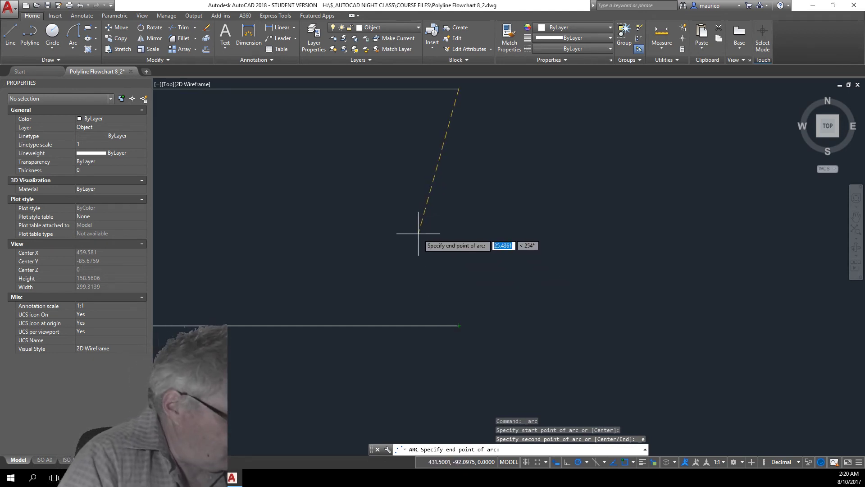
{"action": "key", "text": "Return"}
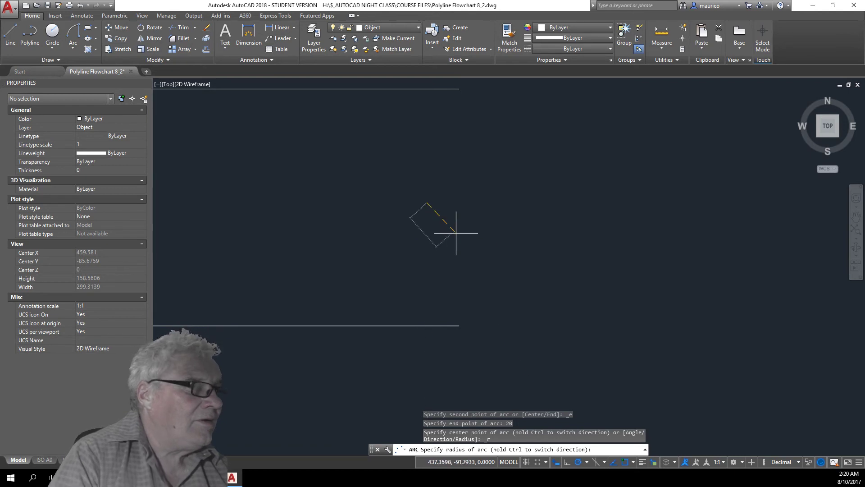
{"action": "key", "text": "Escape"}
{"action": "key", "text": "Escape"}
{"action": "key", "text": "Escape"}
{"action": "key", "text": "Escape"}
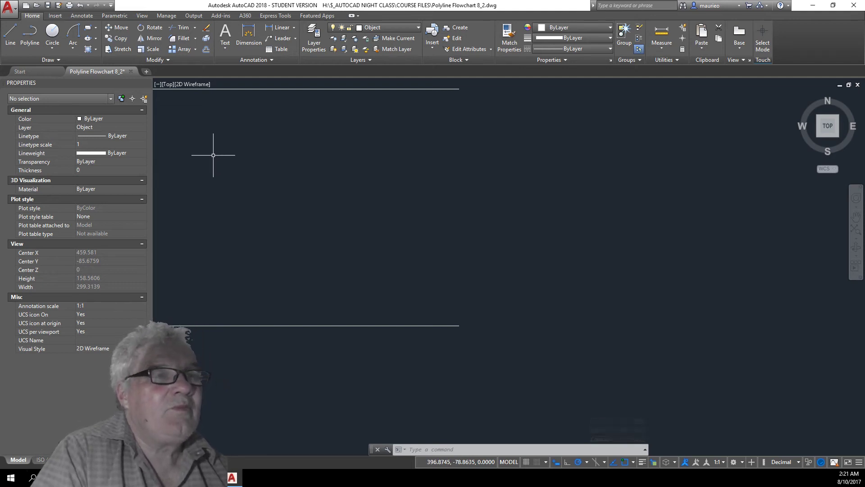
- Draw a Start, End, Radius arc from the upper line's right end to the lower line's right end with radius 20
{"action": "left_click", "coordinate": [73, 47]}
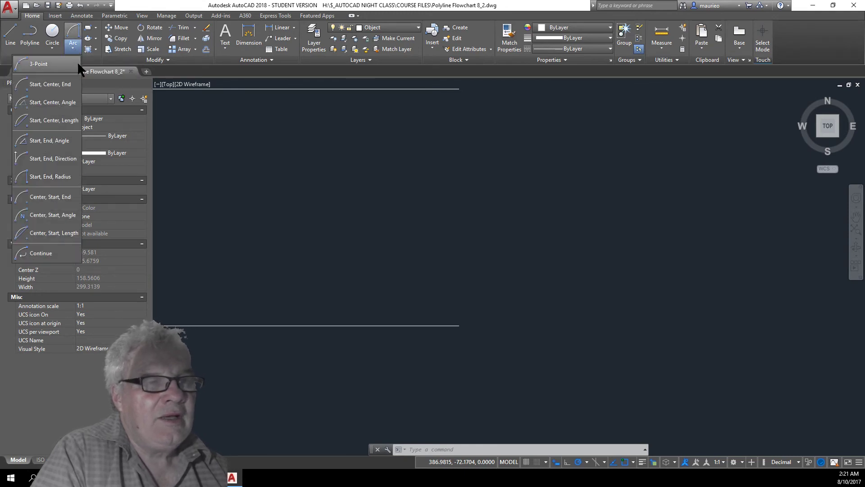
{"action": "left_click", "coordinate": [54, 176]}
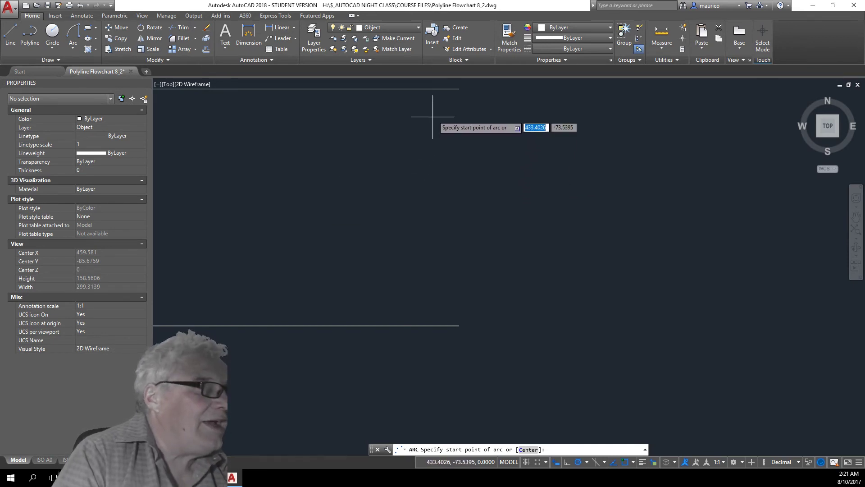
{"action": "left_click", "coordinate": [458, 89]}
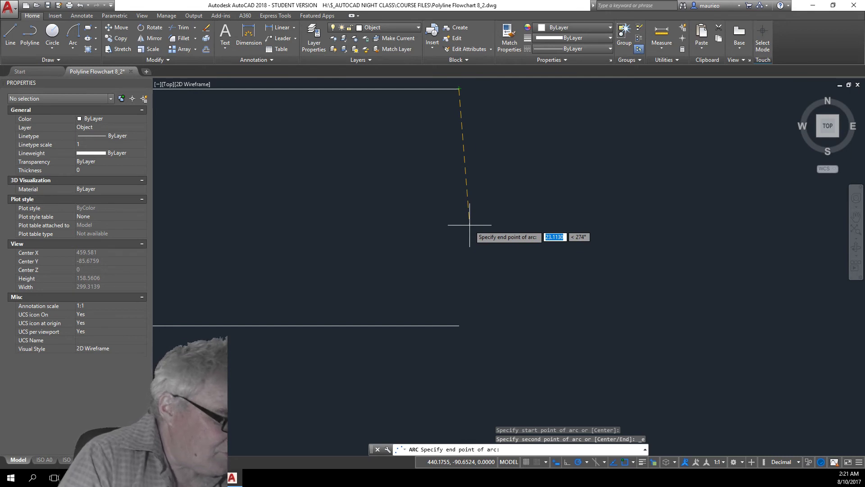
{"action": "left_click", "coordinate": [458, 325]}
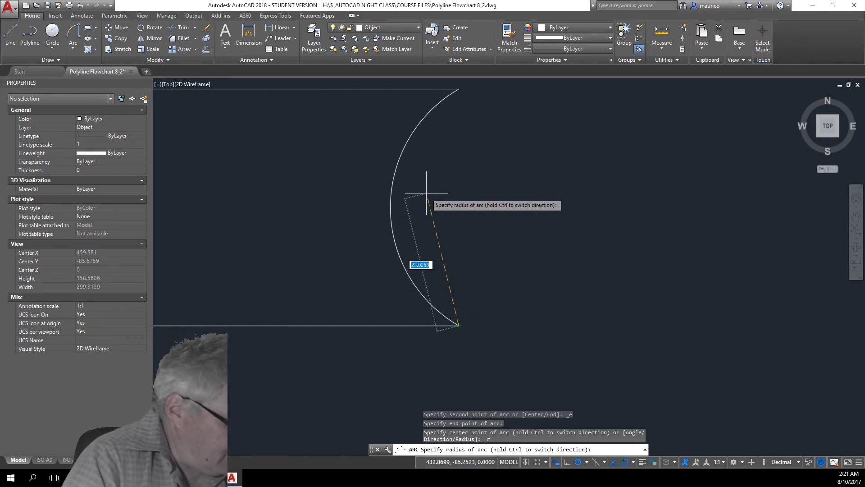
{"action": "key", "text": "Return"}
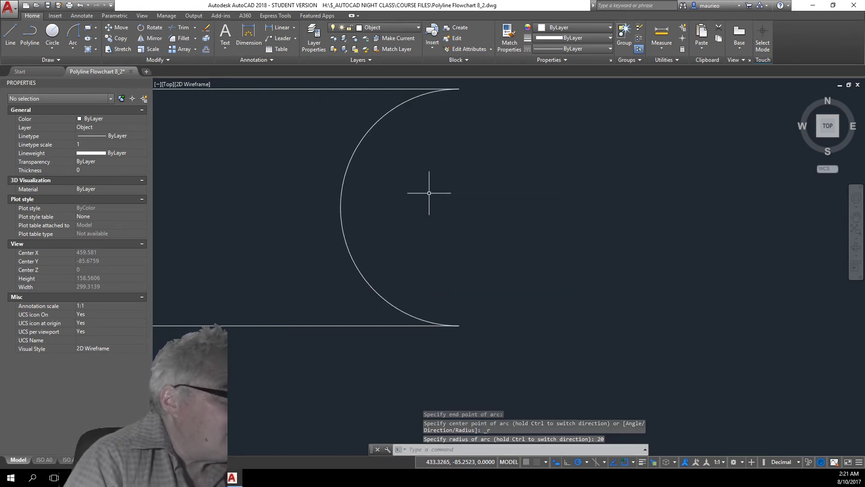
{"action": "scroll", "coordinate": [380, 174], "scroll_direction": "down", "scroll_amount": 6}
{"action": "mouse_move", "coordinate": [388, 185]}
{"action": "middle_mouse_down"}
{"action": "mouse_move", "coordinate": [519, 160]}
{"action": "mouse_move", "coordinate": [519, 215]}
{"action": "middle_mouse_up"}
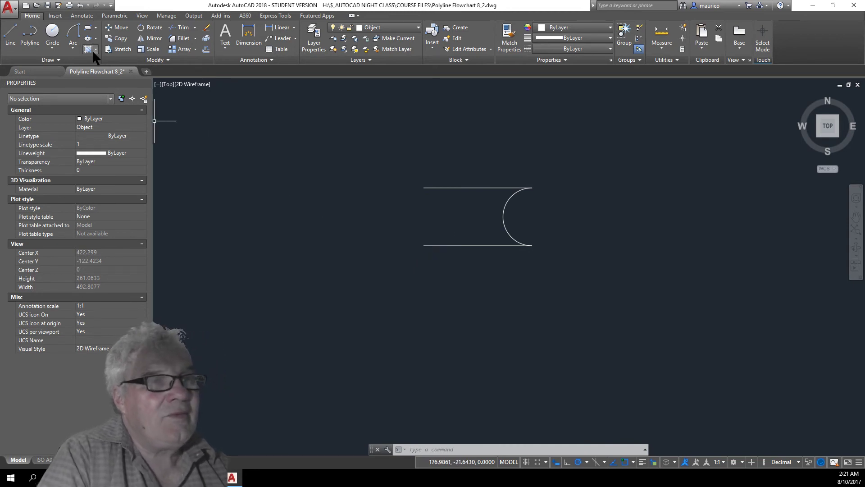
{"action": "left_click", "coordinate": [72, 46]}
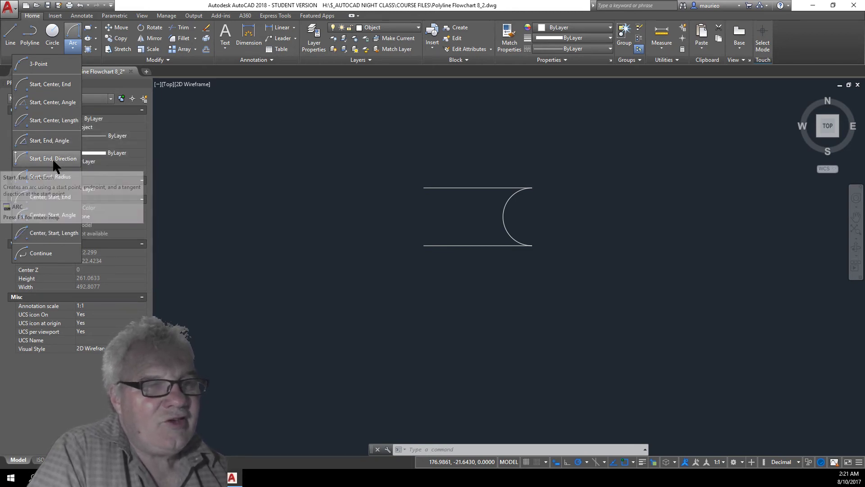
{"action": "left_click", "coordinate": [54, 177]}
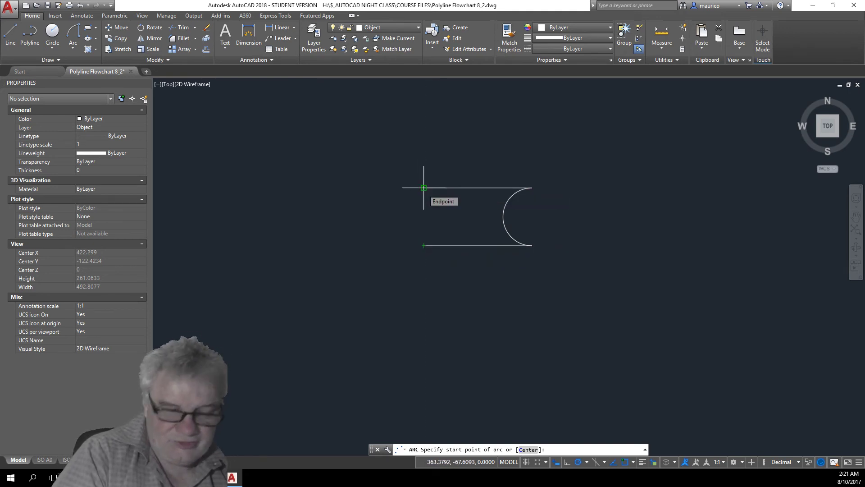
{"action": "key", "text": "Escape"}
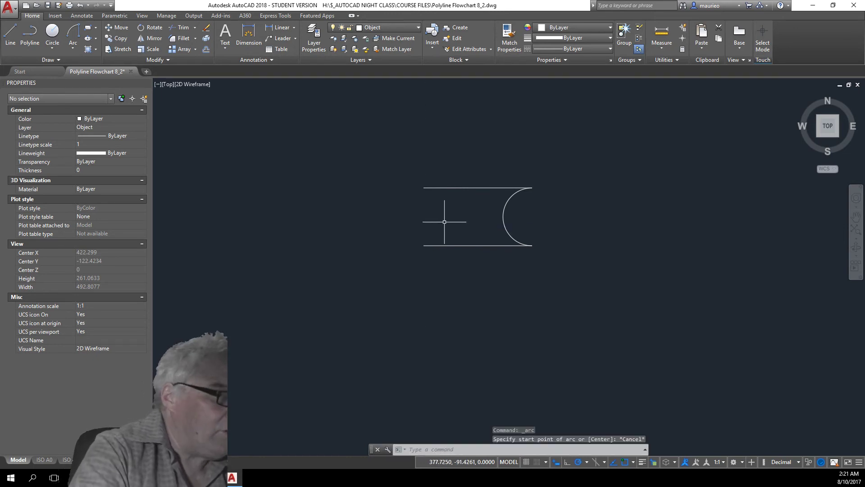
- Copy the right end arc from the upper line's right endpoint to its left endpoint
{"action": "left_click", "coordinate": [504, 223]}
{"action": "right_click", "coordinate": [569, 212]}
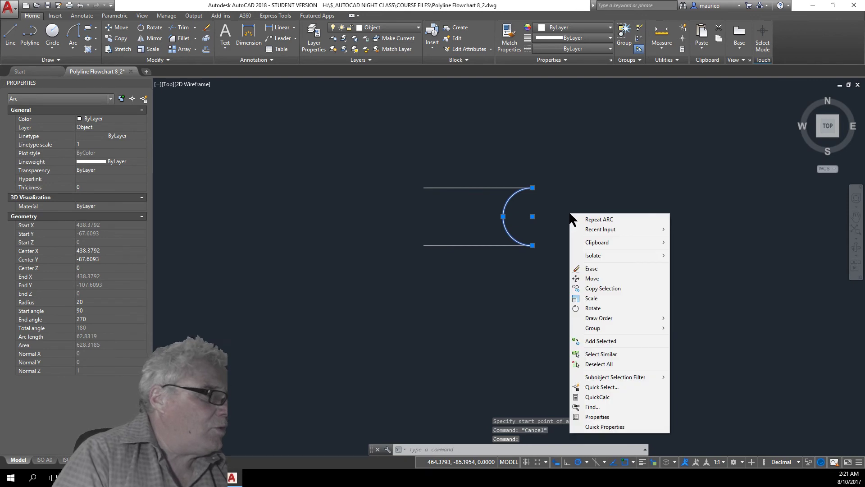
{"action": "left_click", "coordinate": [585, 289]}
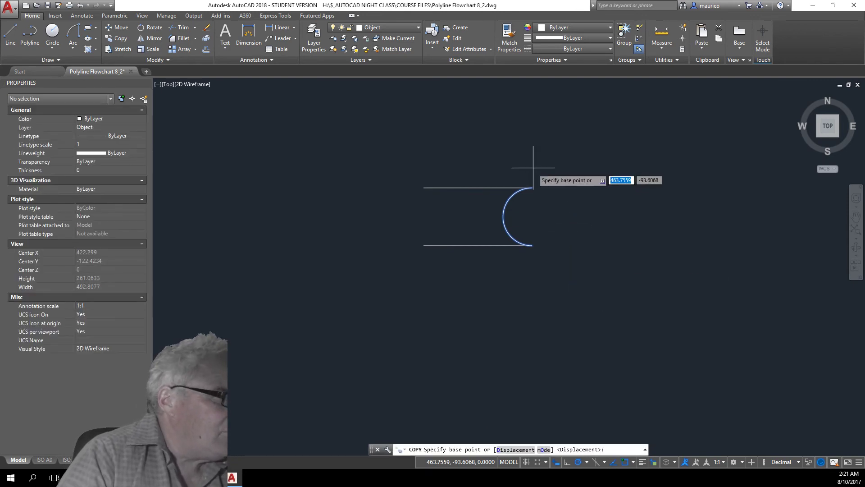
{"action": "left_click", "coordinate": [532, 187]}
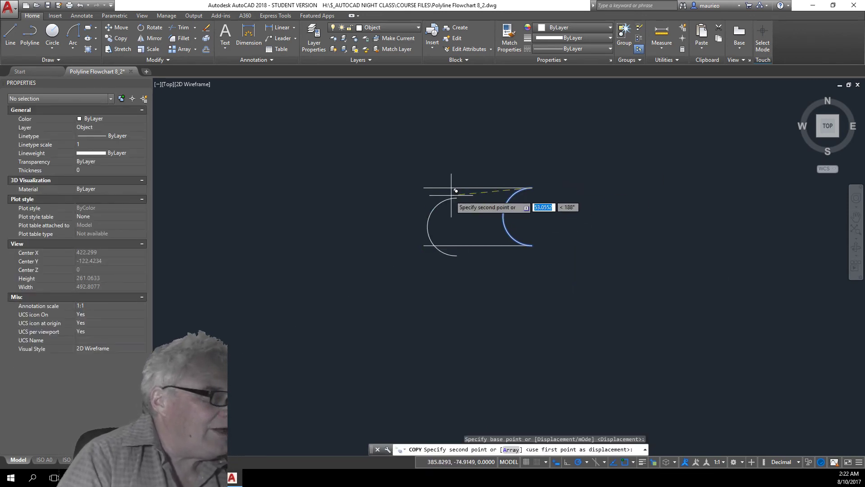
{"action": "left_click", "coordinate": [424, 187]}
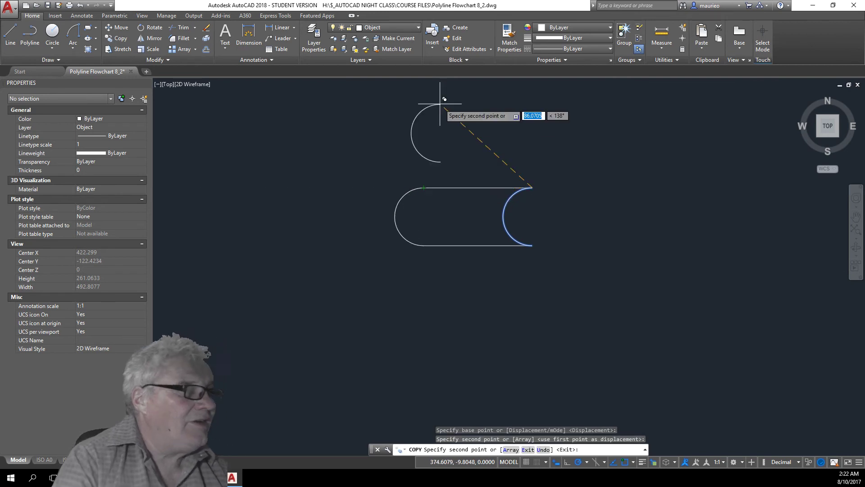
{"action": "key", "text": "Escape"}
{"action": "key", "text": "Escape"}
{"action": "key", "text": "Escape"}
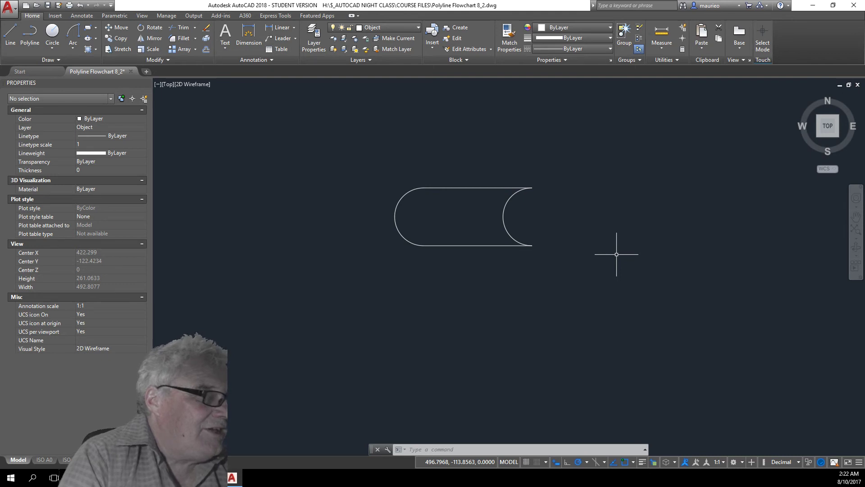
- Set the right end arc's radius to 40 in its properties
{"action": "left_click", "coordinate": [504, 220]}
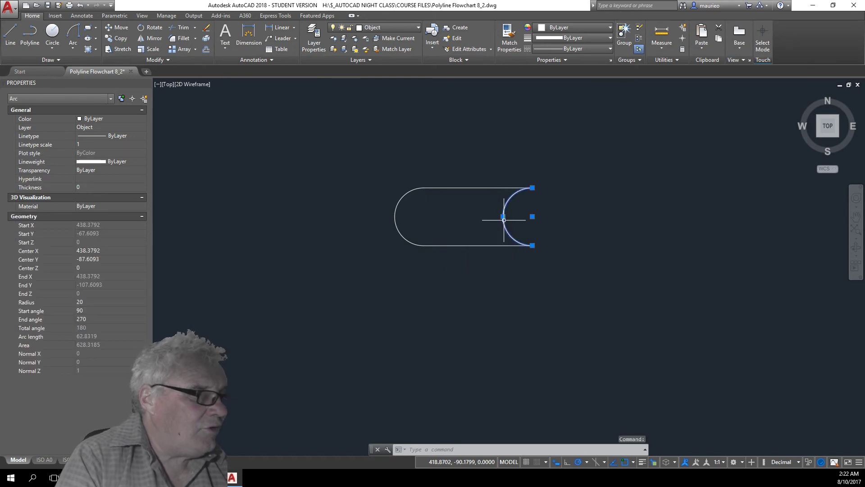
{"action": "left_click", "coordinate": [93, 302]}
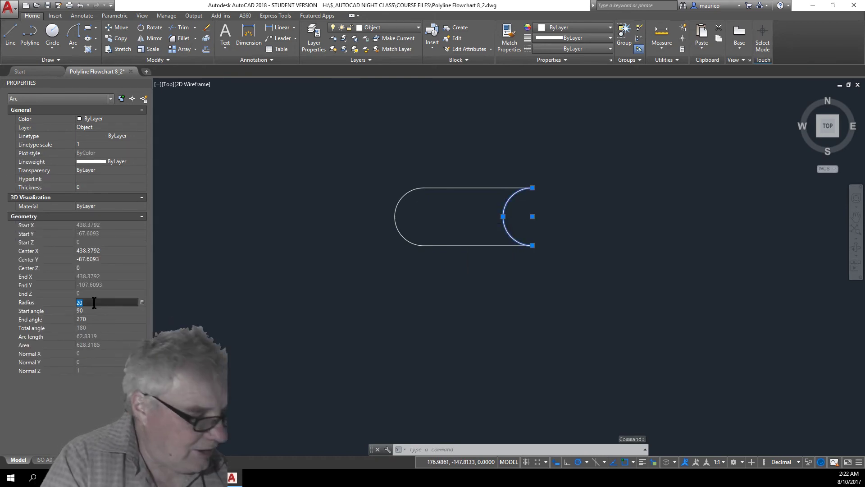
{"action": "key", "text": "Tab"}
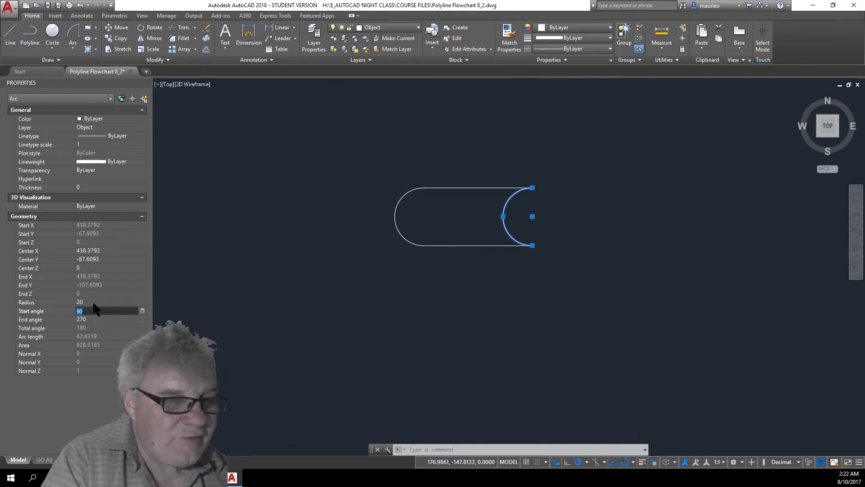
{"action": "left_click", "coordinate": [93, 302]}
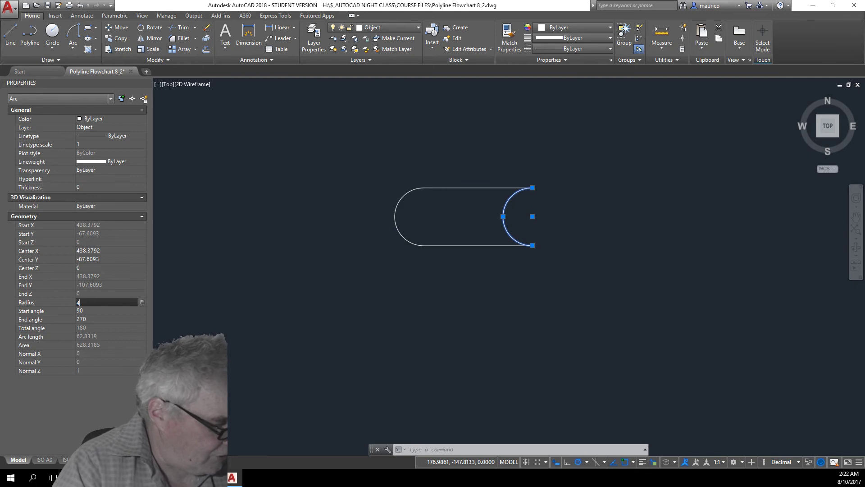
{"action": "key", "text": "Tab"}
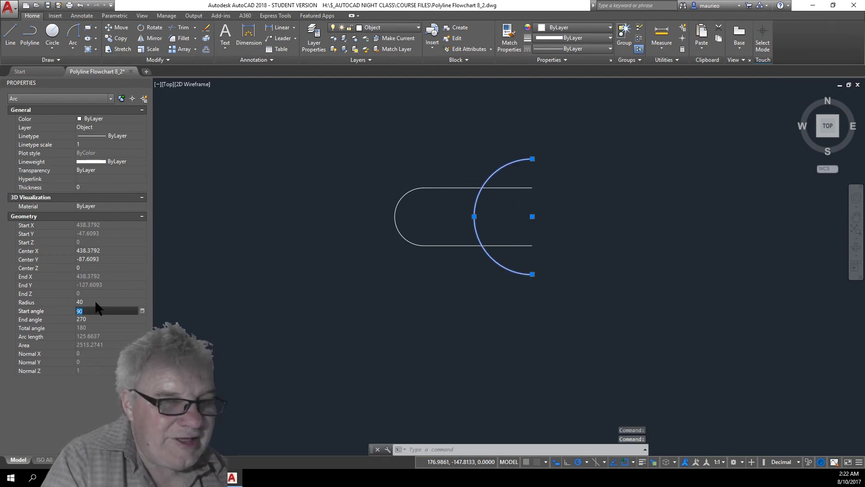
- Set the right end arc's radius back to 20 and clear the selection
{"action": "left_click", "coordinate": [95, 302]}
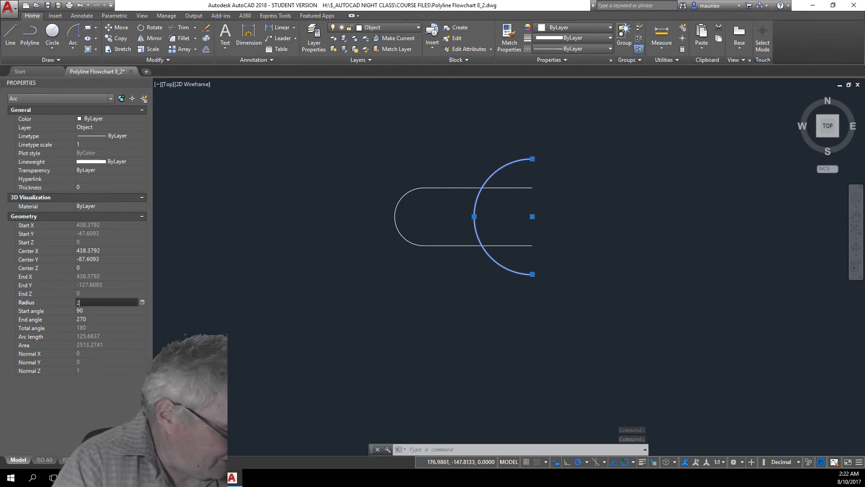
{"action": "type", "text": "20"}
{"action": "key", "text": "Tab"}
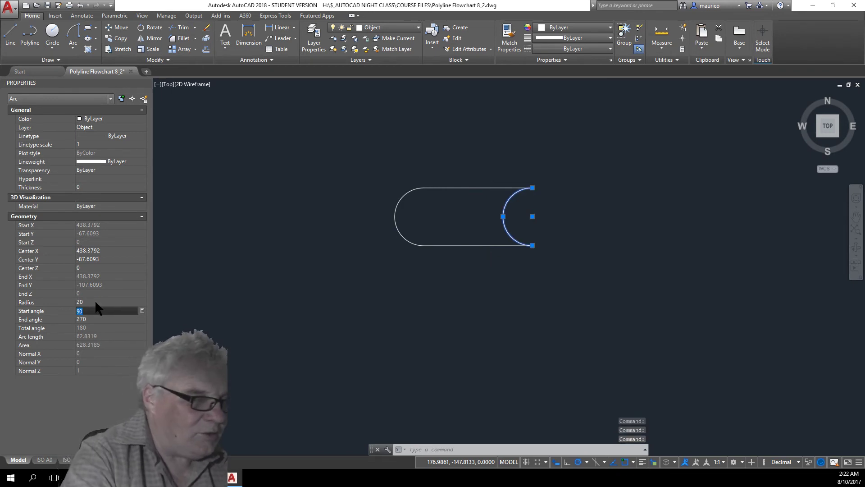
{"action": "key", "text": "Escape"}
{"action": "key", "text": "Escape"}
{"action": "key", "text": "Escape"}
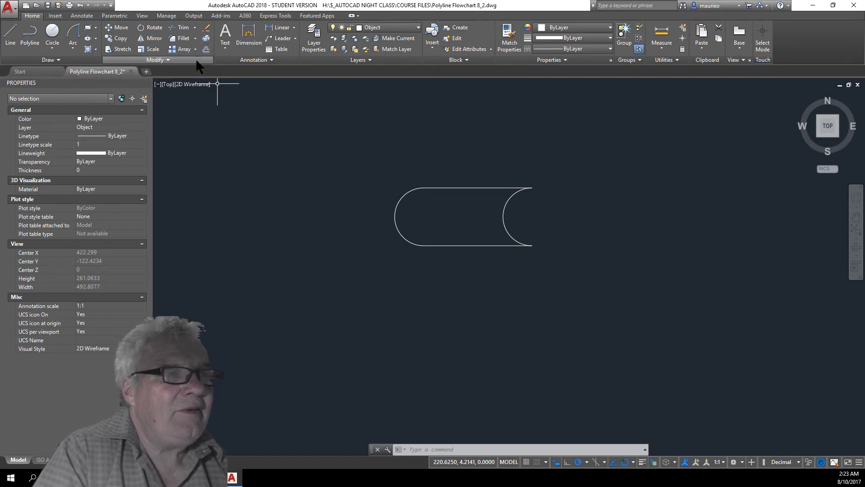
- Start Edit Polyline on the upper horizontal line and convert it into a polyline
{"action": "left_click", "coordinate": [169, 60]}
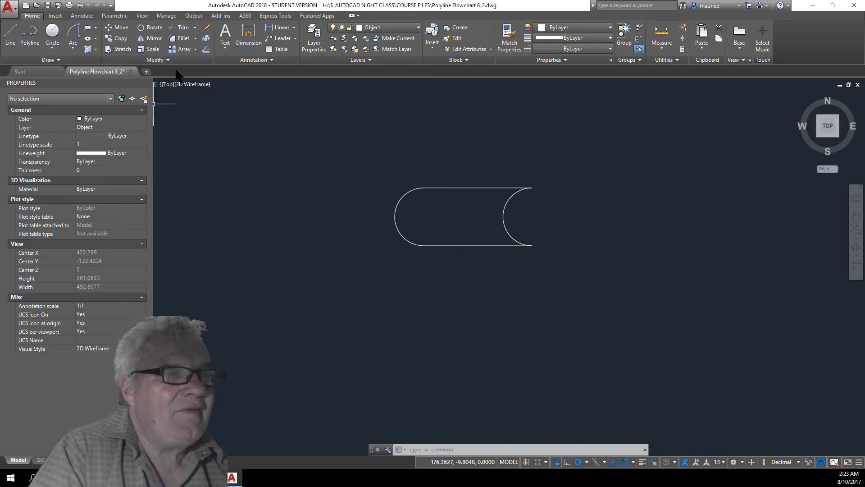
{"action": "left_click", "coordinate": [167, 59]}
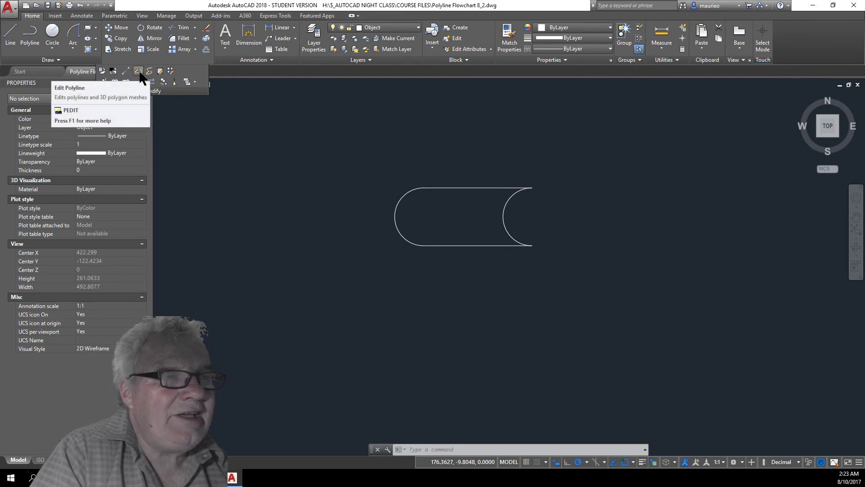
{"action": "left_click", "coordinate": [154, 82]}
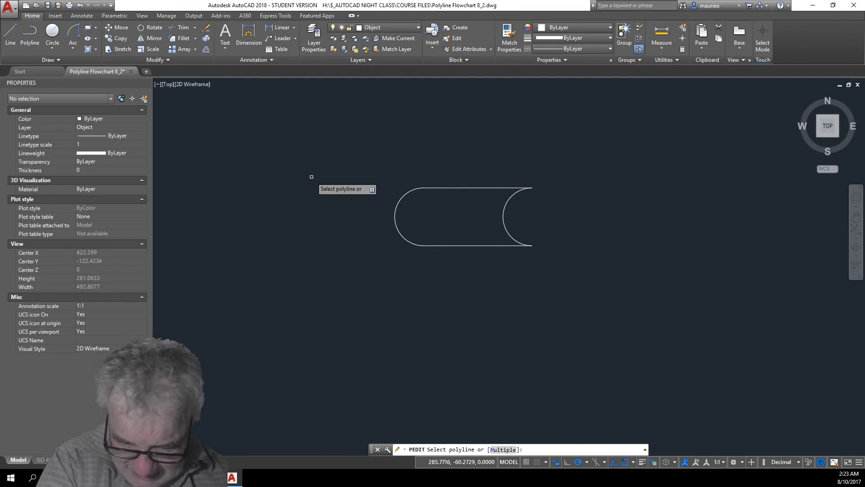
{"action": "left_click", "coordinate": [466, 188]}
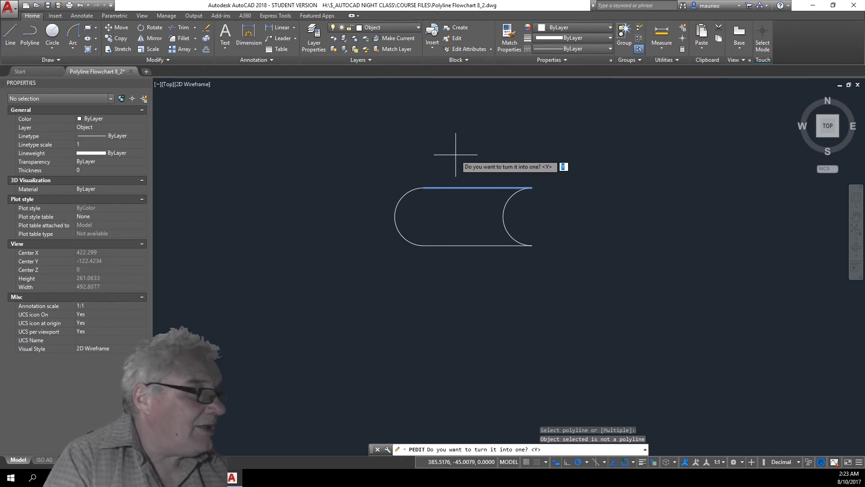
{"action": "key", "text": "Return"}
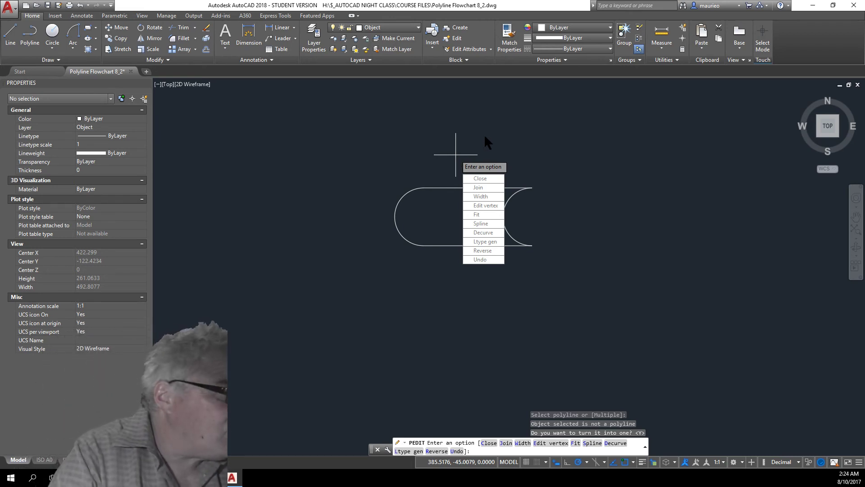
- Join the left arc, the lower line and the right arc to the upper line's polyline
{"action": "left_click", "coordinate": [488, 187]}
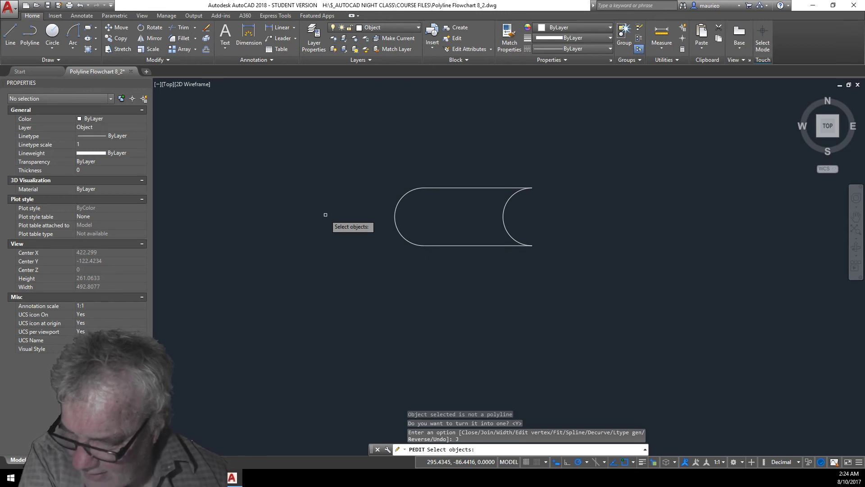
{"action": "left_click", "coordinate": [401, 233]}
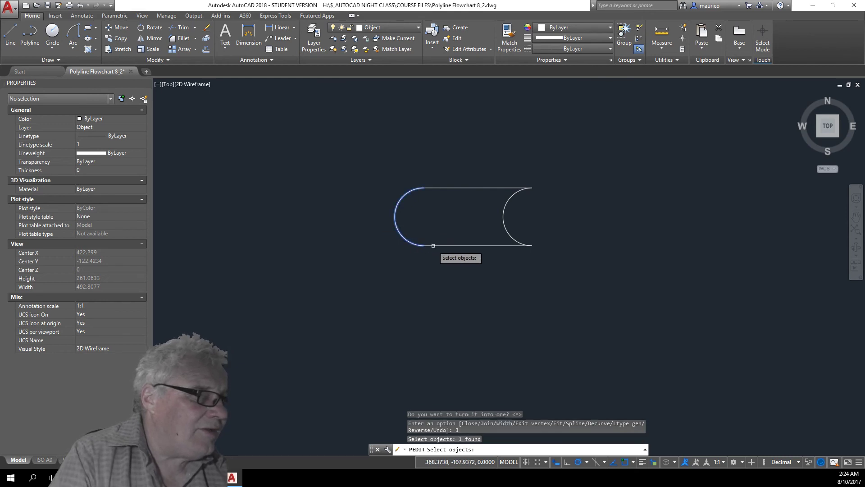
{"action": "left_click", "coordinate": [440, 246]}
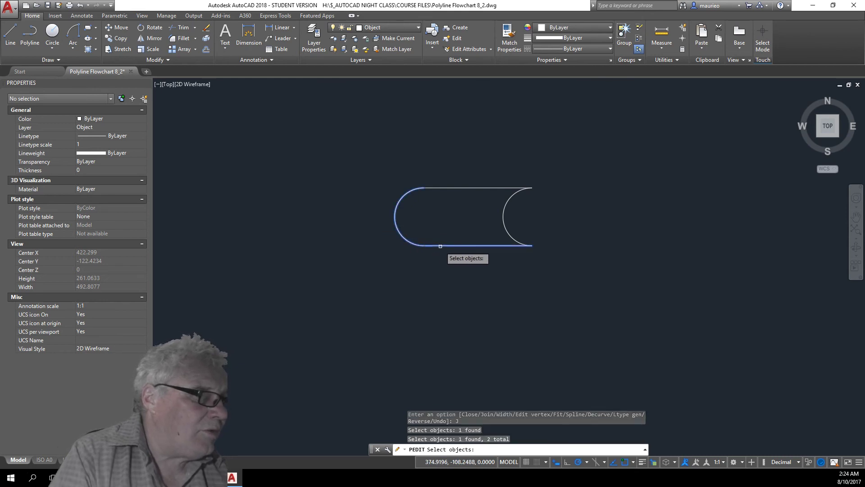
{"action": "left_click", "coordinate": [508, 237]}
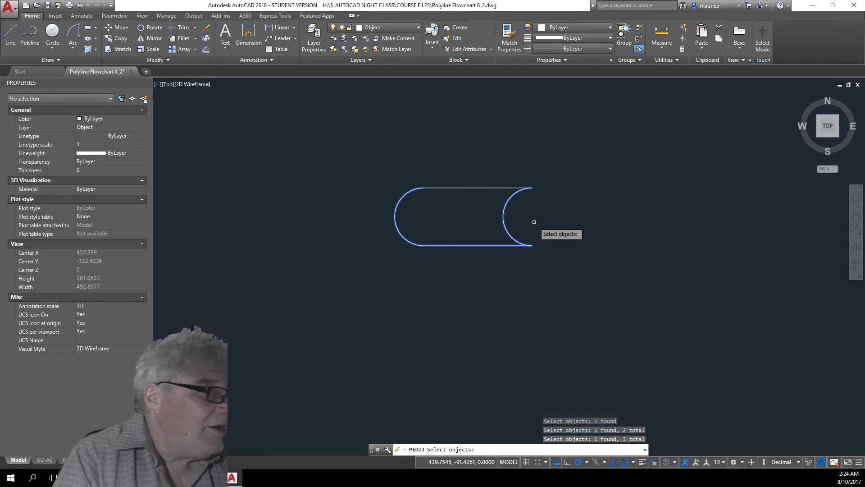
{"action": "key", "text": "Return"}
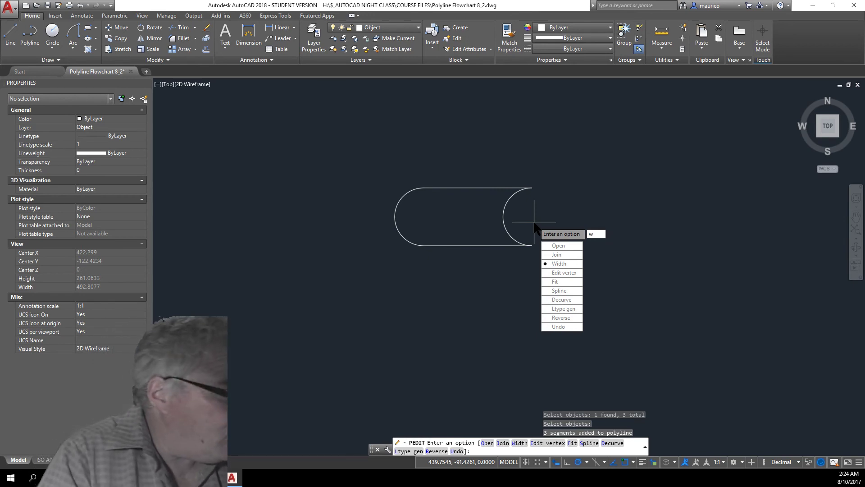
- Set the width of all segments of the joined polyline to 1
{"action": "key", "text": "Return"}
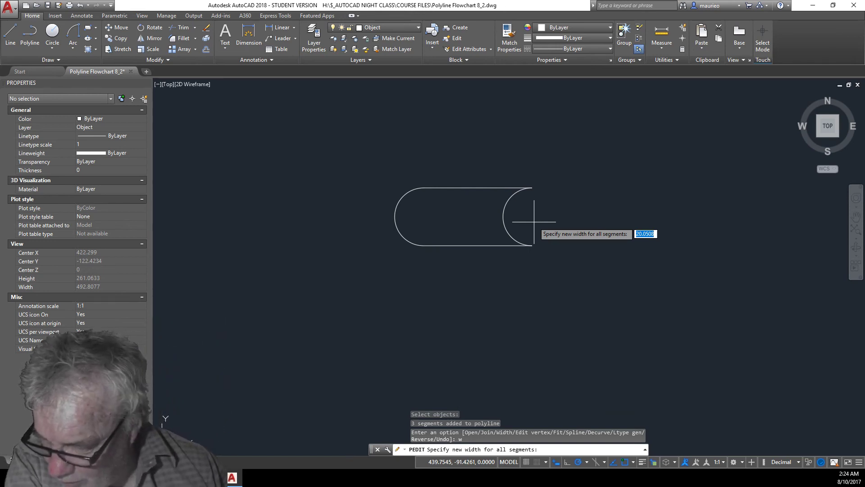
{"action": "key", "text": "BackSpace"}
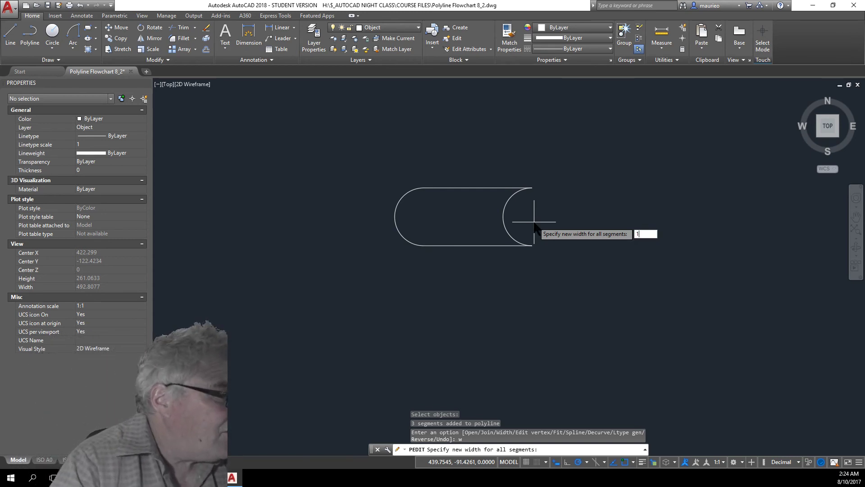
{"action": "type", "text": "1"}
{"action": "key", "text": "Return"}
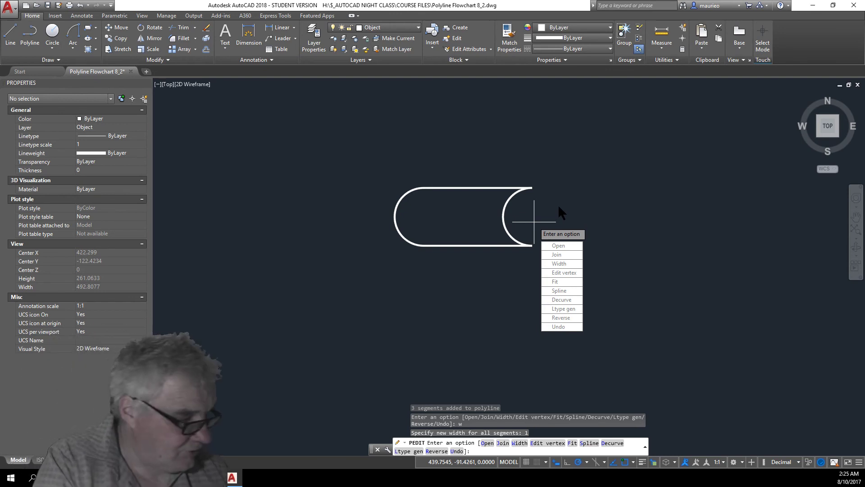
- Finish the polyline editing command on the joined outline
{"action": "key", "text": "Return"}
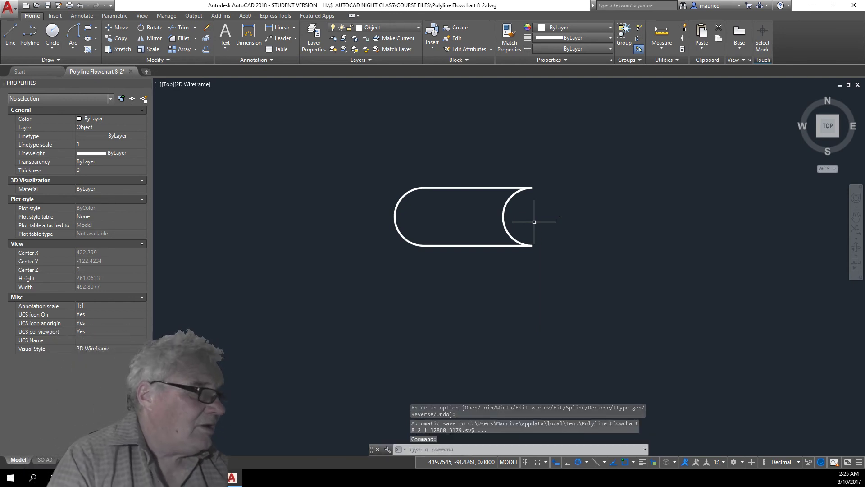
{"action": "scroll", "coordinate": [559, 225], "scroll_direction": "down", "scroll_amount": 5}
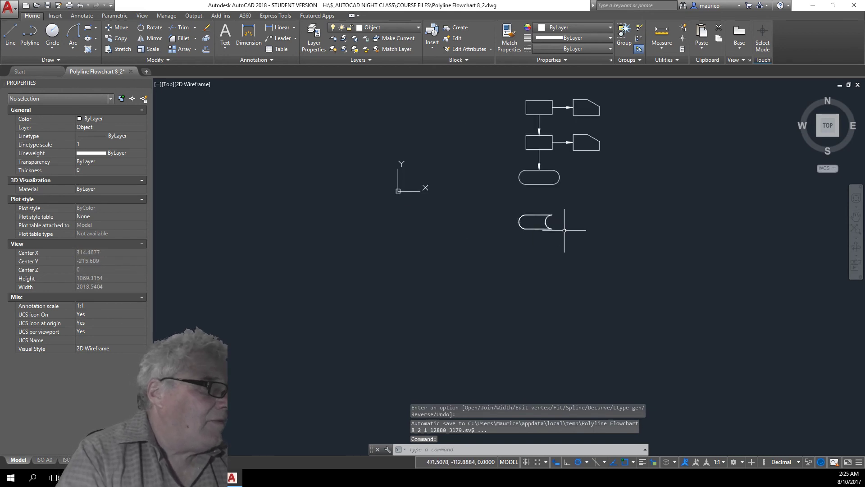
{"action": "scroll", "coordinate": [563, 231], "scroll_direction": "up", "scroll_amount": 2}
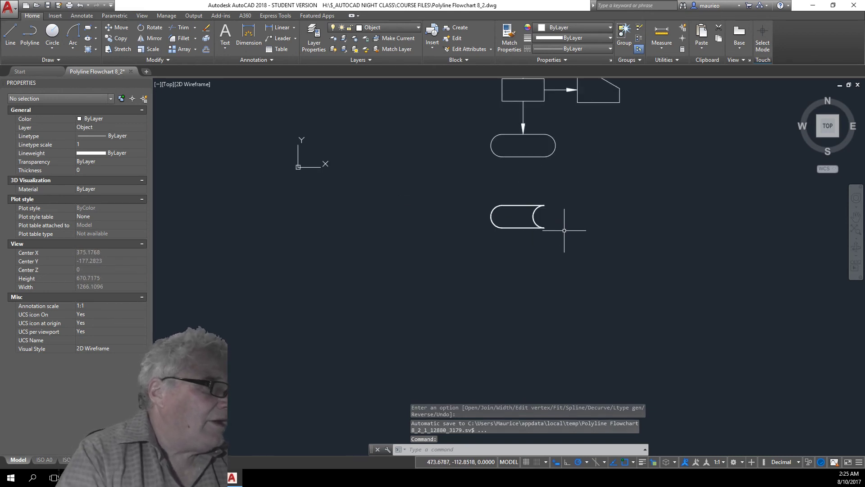
{"action": "left_click", "coordinate": [549, 204]}
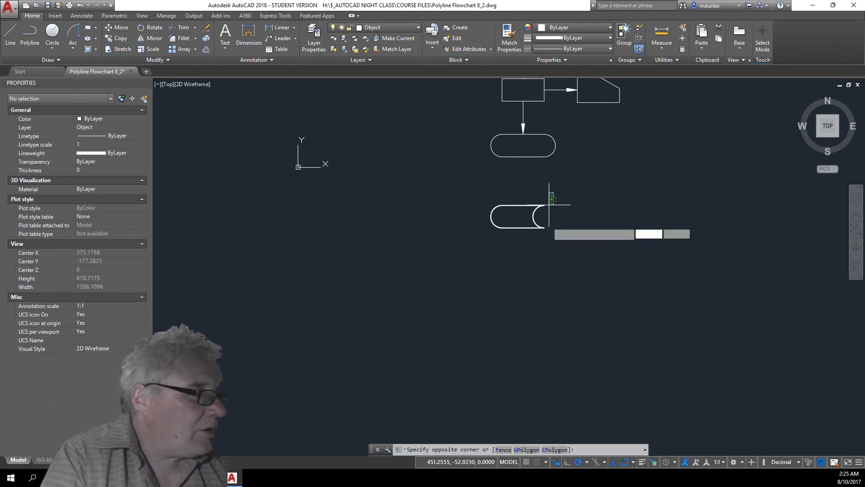
{"action": "left_click", "coordinate": [468, 243]}
{"action": "right_click", "coordinate": [478, 242]}
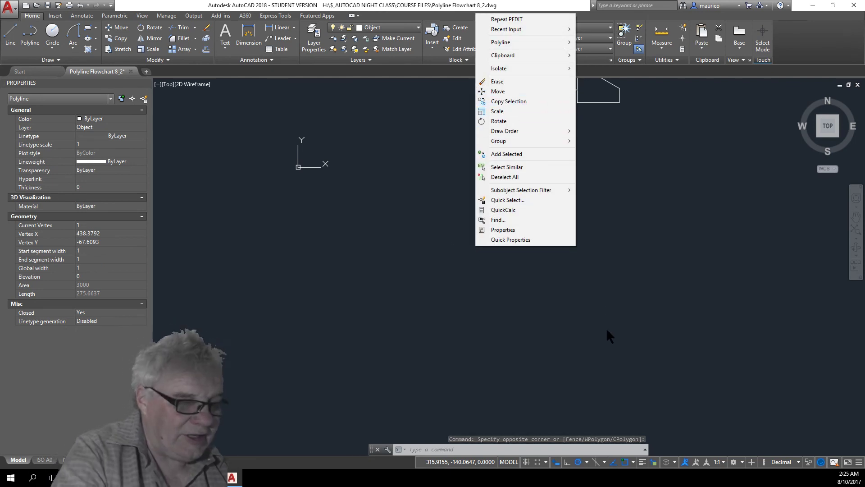
{"action": "key", "text": "Escape"}
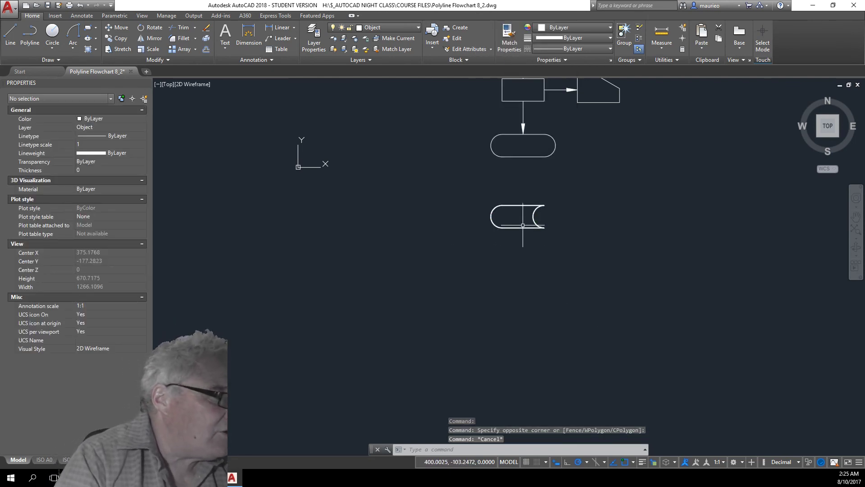
- Move the joined outline up beside the rounded terminator shape at the end of the flow diagram
{"action": "left_click", "coordinate": [525, 228]}
{"action": "right_click", "coordinate": [526, 247]}
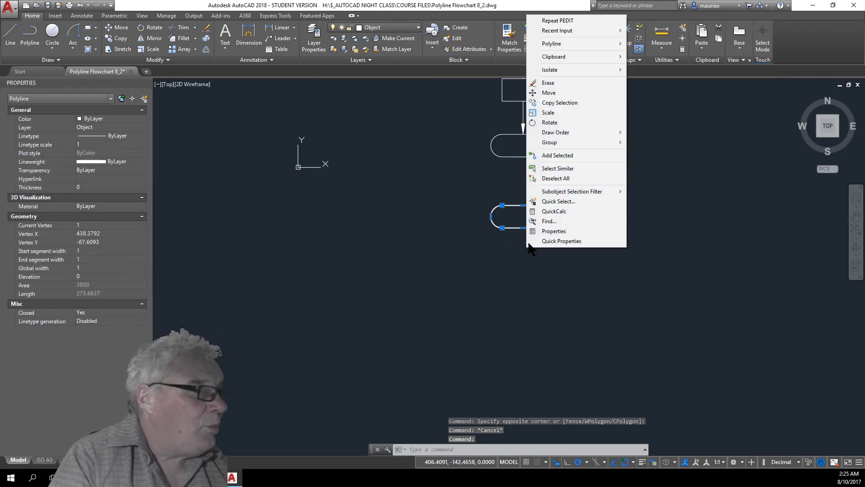
{"action": "left_click", "coordinate": [544, 93]}
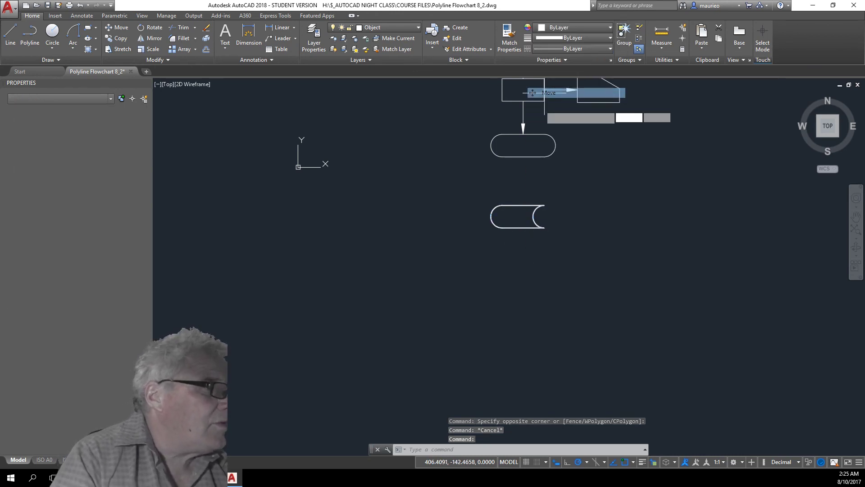
{"action": "left_click", "coordinate": [510, 217]}
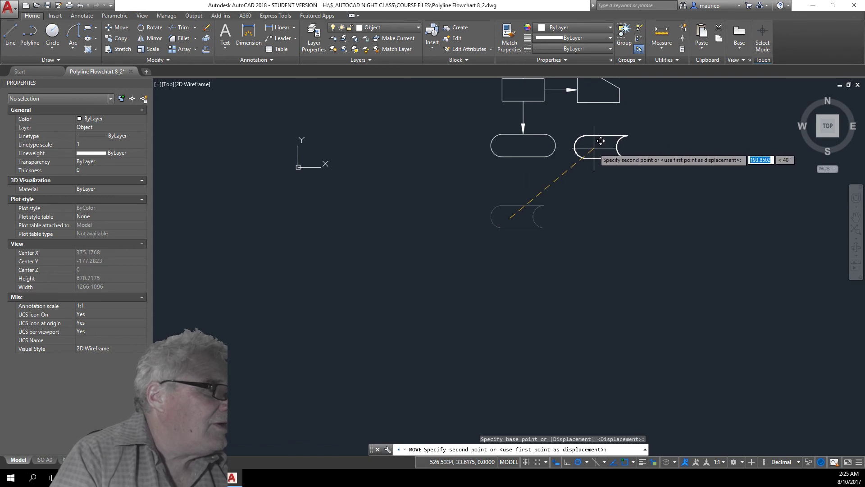
{"action": "left_click", "coordinate": [594, 146]}
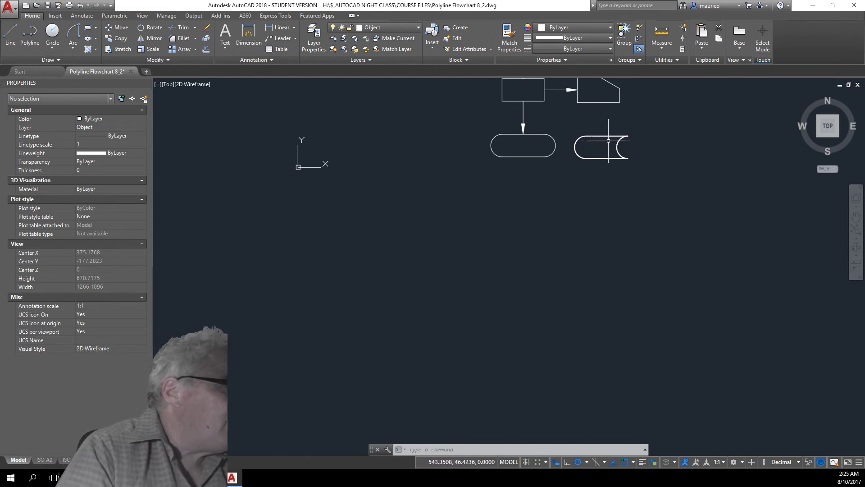
- Examine the moved outline's thick line segments and arcs close up
{"action": "scroll", "coordinate": [612, 138], "scroll_direction": "up", "scroll_amount": 10}
{"action": "scroll", "coordinate": [614, 131], "scroll_direction": "down", "scroll_amount": 2}
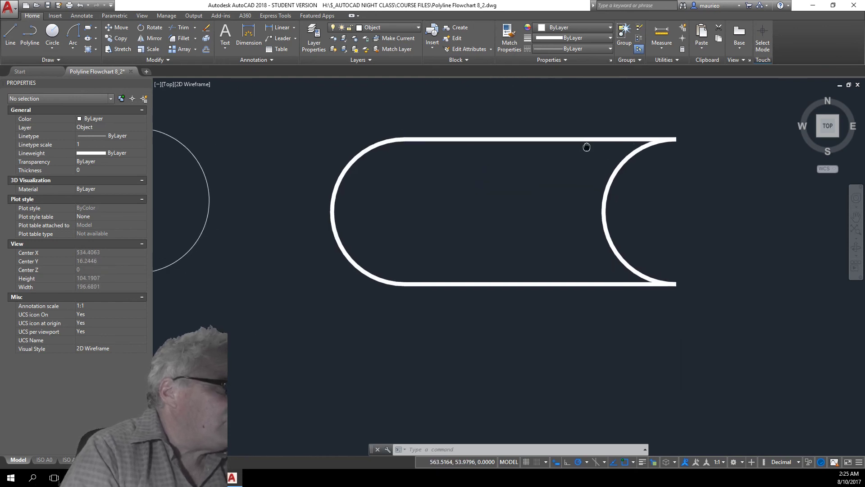
{"action": "key", "text": "Escape"}
{"action": "key", "text": "Escape"}
{"action": "key", "text": "Escape"}
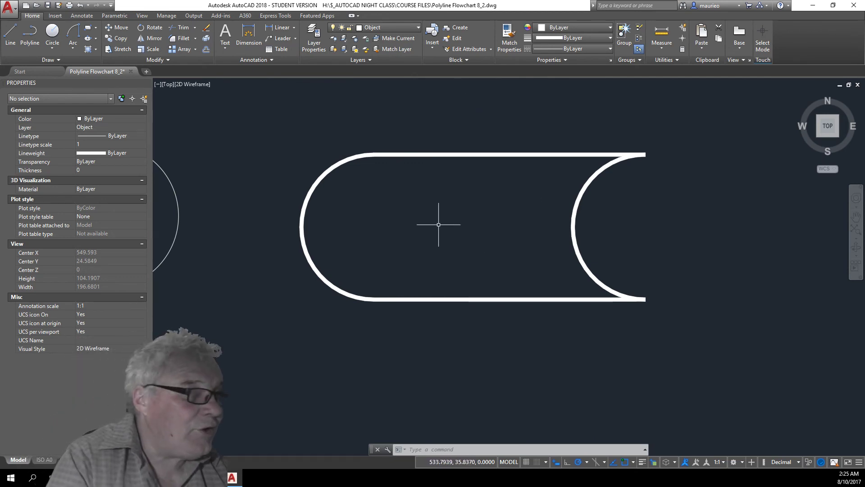
{"action": "left_click", "coordinate": [301, 222]}
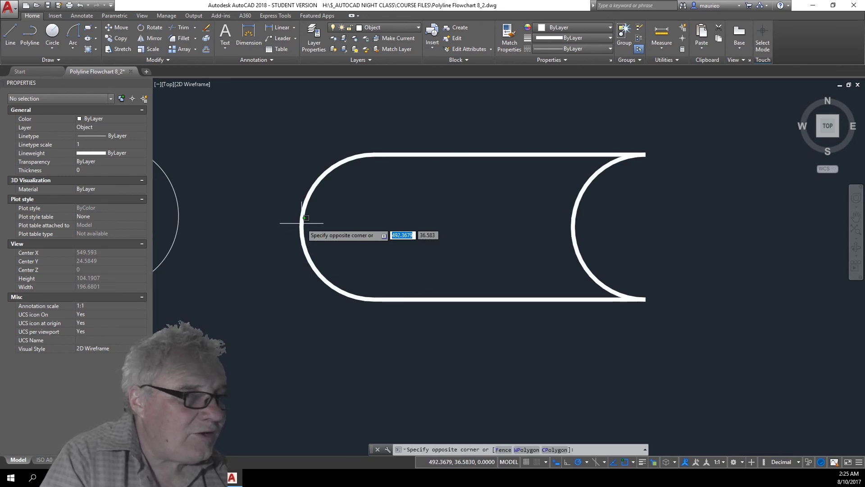
{"action": "left_click", "coordinate": [306, 218]}
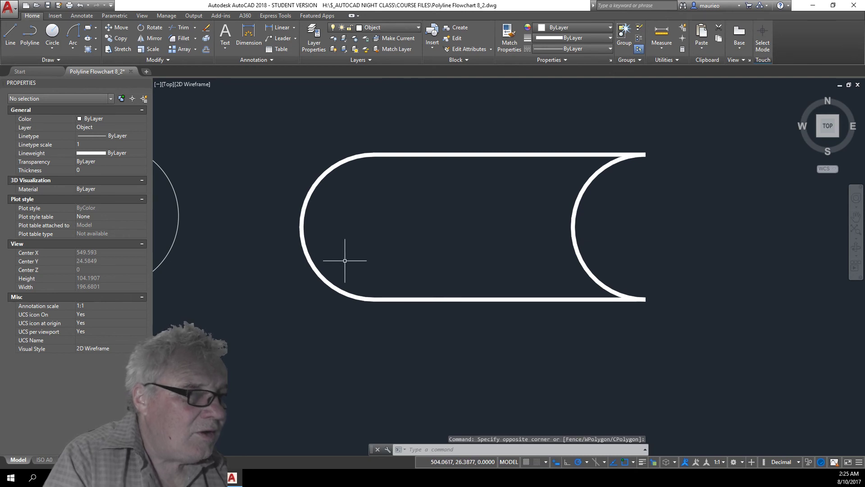
{"action": "key", "text": "Escape"}
{"action": "key", "text": "Escape"}
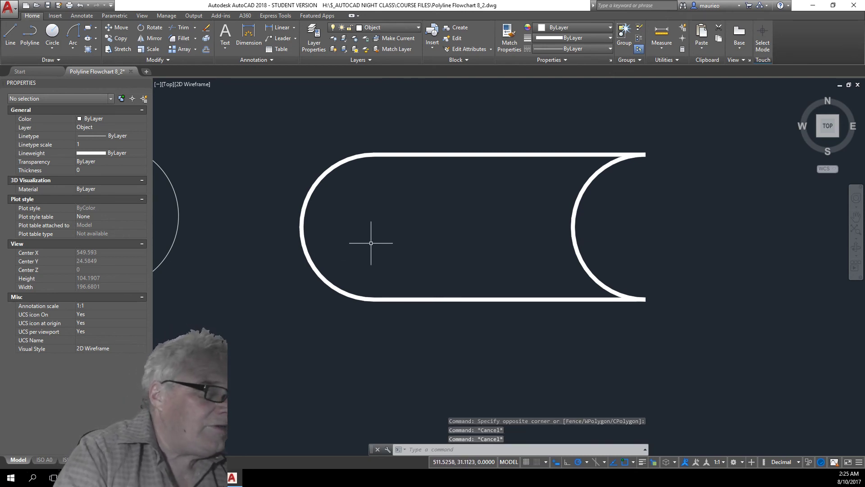
- Convert the left end arc of the width-1 polyline outline to a straight line segment
{"action": "scroll", "coordinate": [370, 243], "scroll_direction": "down", "scroll_amount": 4}
{"action": "middle_click_drag", "start_coordinate": [384, 243], "coordinate": [499, 254]}
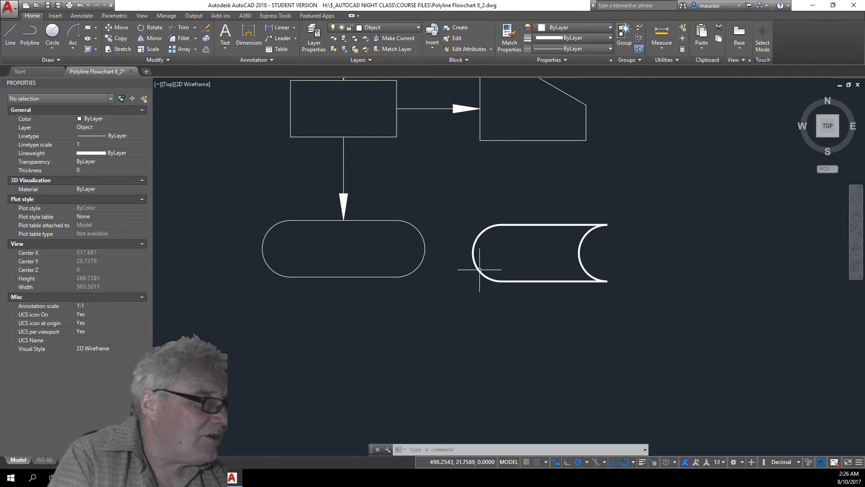
{"action": "mouse_move", "coordinate": [473, 253]}
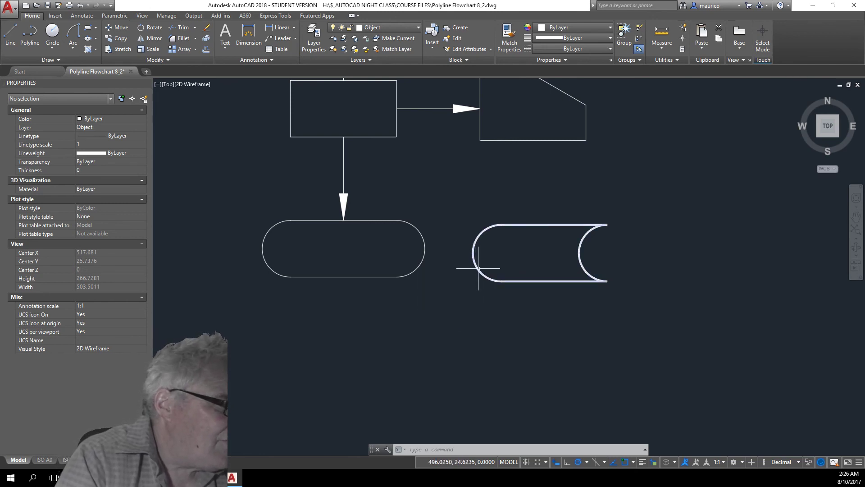
{"action": "left_click", "coordinate": [480, 232]}
{"action": "mouse_move", "coordinate": [473, 253]}
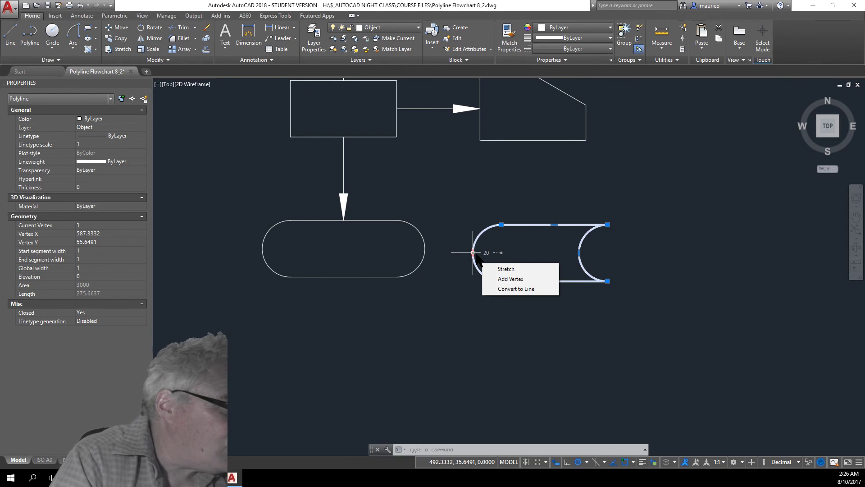
{"action": "left_click", "coordinate": [512, 289]}
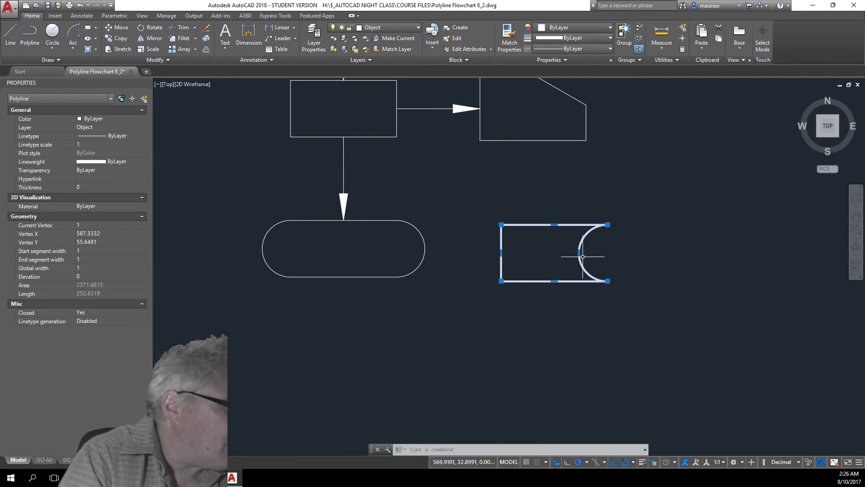
- Convert the outline's inward right arc to a straight line segment and clear the selection
{"action": "mouse_move", "coordinate": [580, 253]}
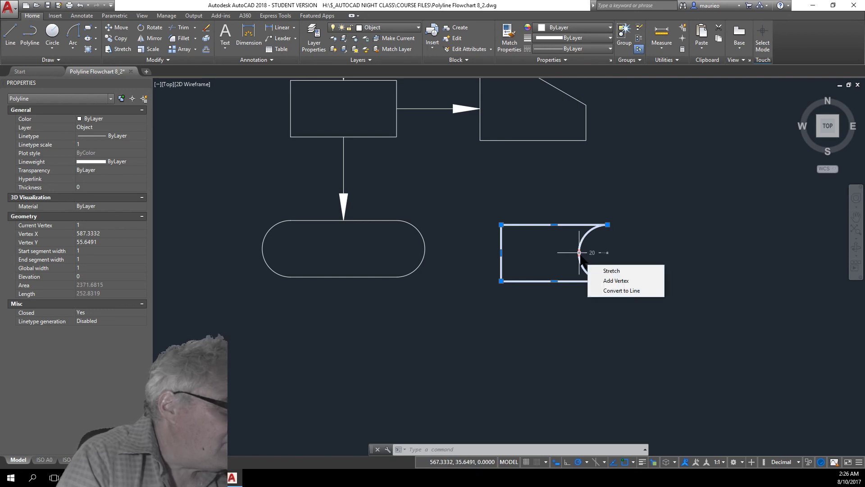
{"action": "left_click", "coordinate": [621, 291]}
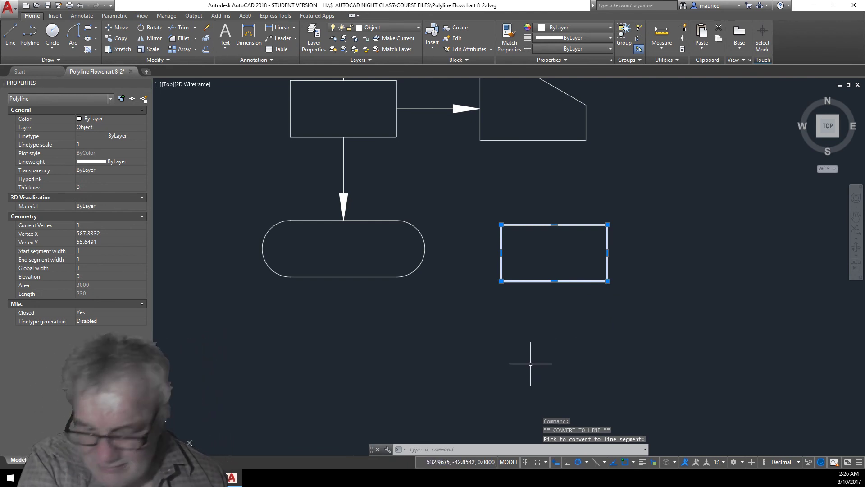
{"action": "scroll", "coordinate": [513, 293], "scroll_direction": "down", "scroll_amount": 3}
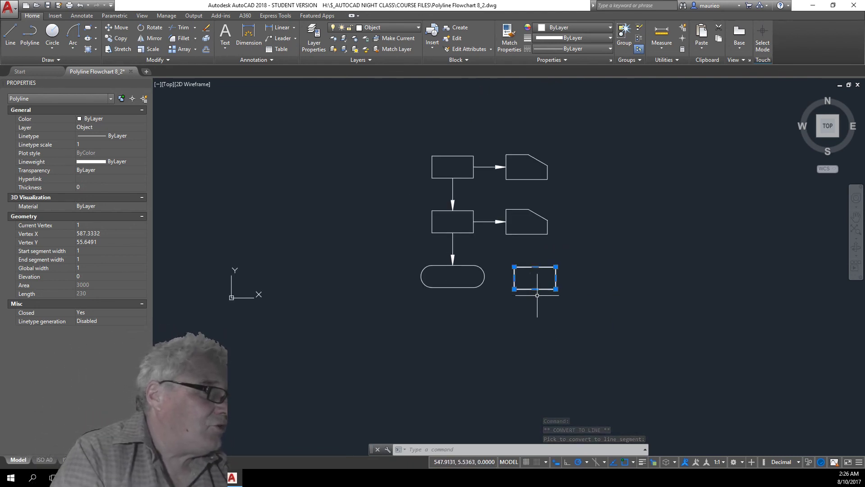
{"action": "scroll", "coordinate": [534, 293], "scroll_direction": "up", "scroll_amount": 1}
{"action": "key", "text": "Escape"}
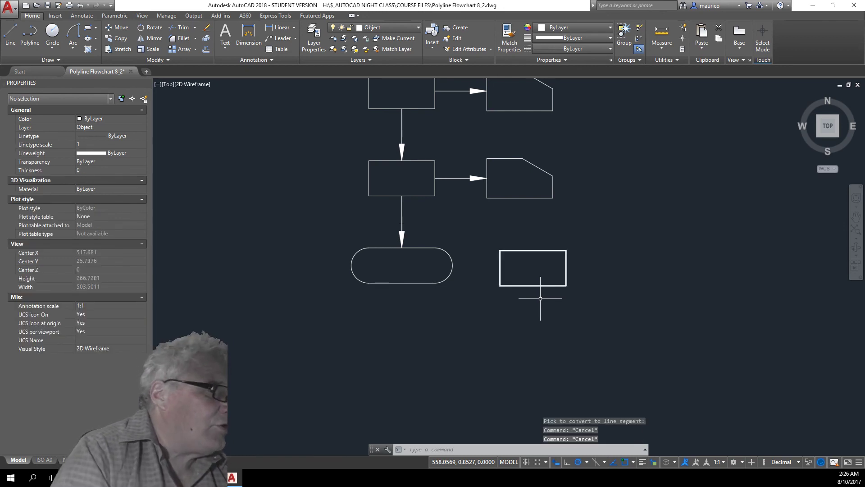
- Turn on lineweight display to view the whole flow diagram, and turn it off again
{"action": "scroll", "coordinate": [540, 298], "scroll_direction": "down", "scroll_amount": 2}
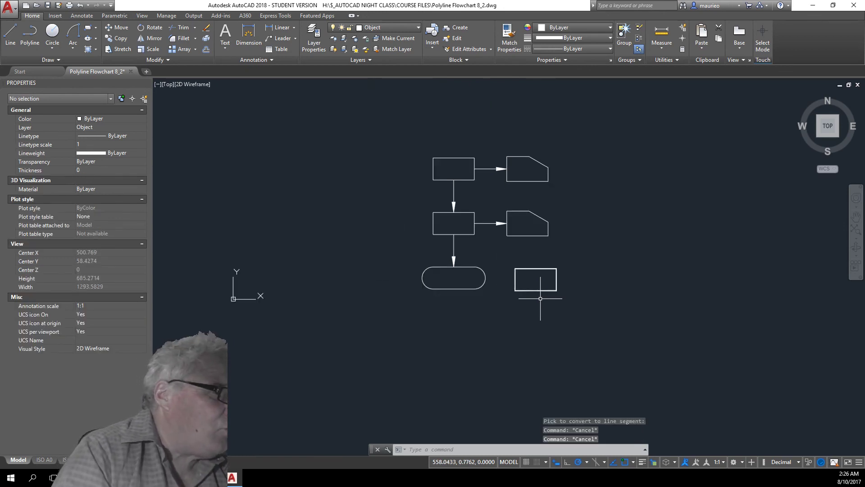
{"action": "left_click", "coordinate": [642, 462]}
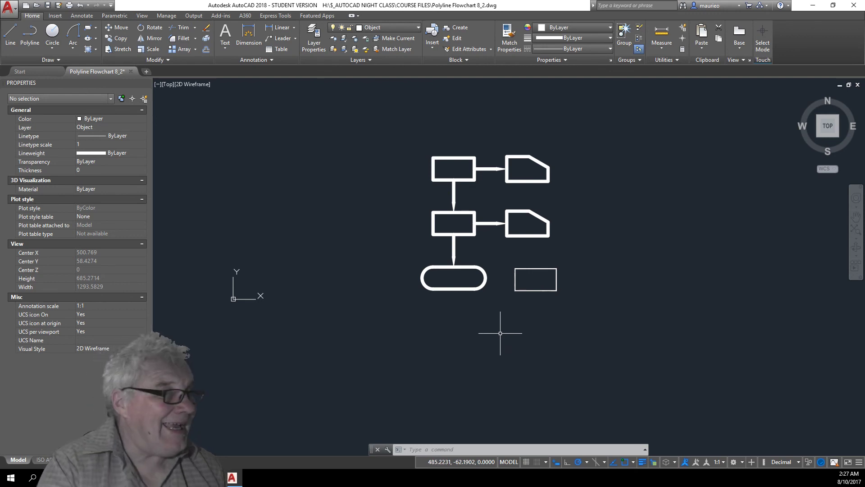
{"action": "left_click", "coordinate": [642, 462]}
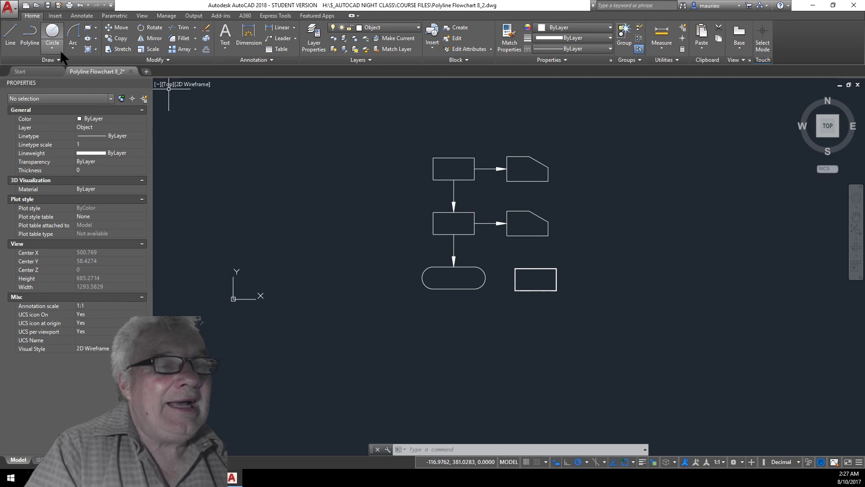
- Save the drawing as Polyline Flowchart 8_2 in the COURSE FILES folder, replacing the existing file, and close the drawing
{"action": "left_click", "coordinate": [9, 8]}
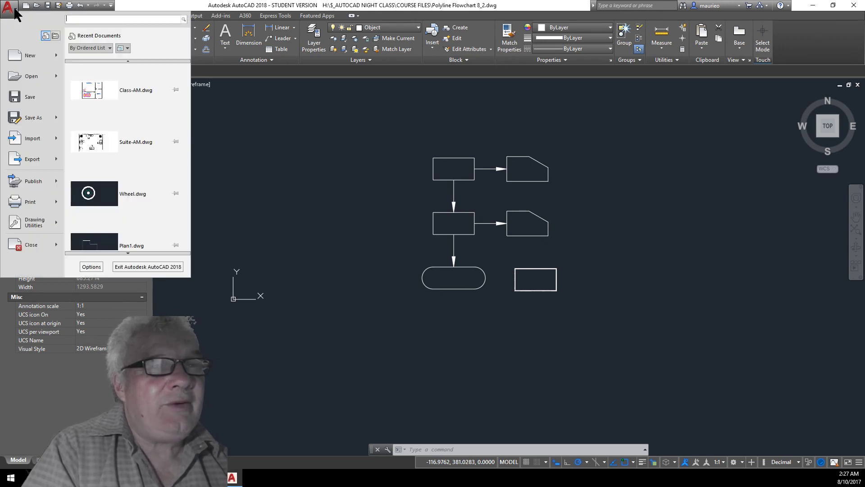
{"action": "left_click", "coordinate": [32, 118]}
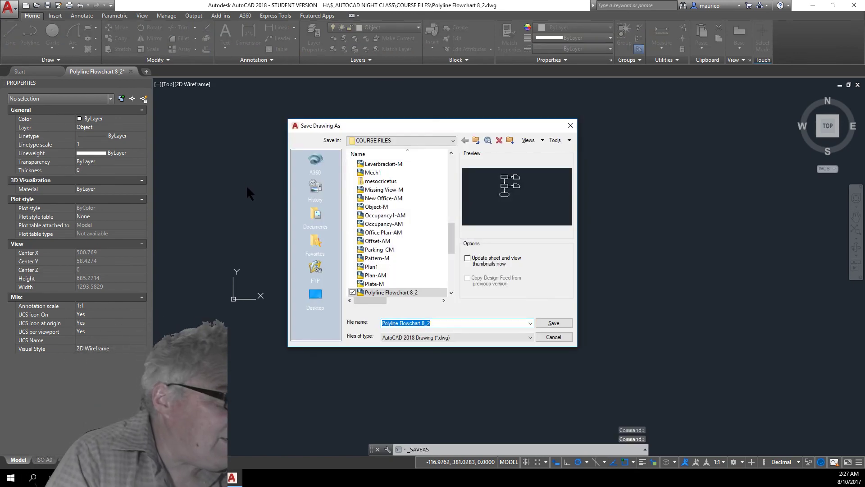
{"action": "left_click", "coordinate": [553, 323]}
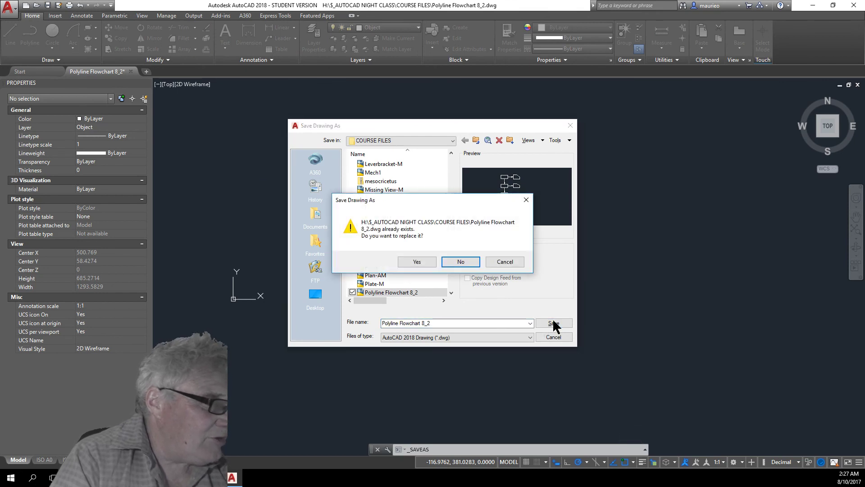
{"action": "left_click", "coordinate": [420, 265]}
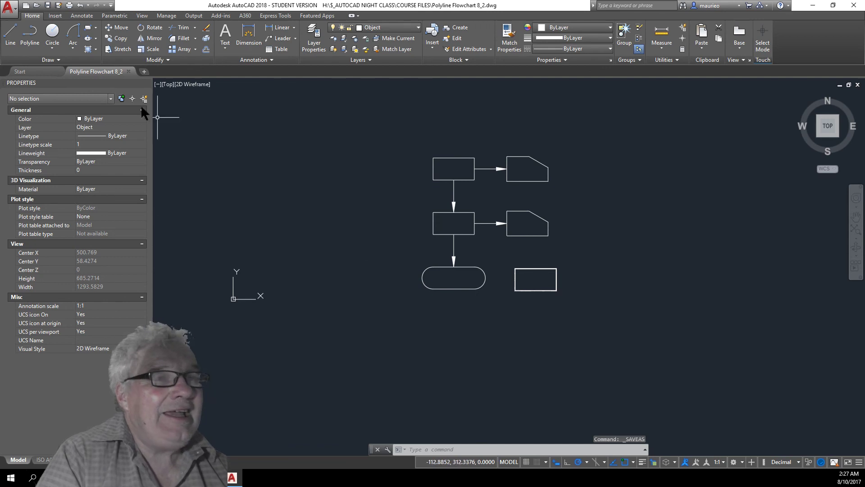
{"action": "left_click", "coordinate": [8, 6]}
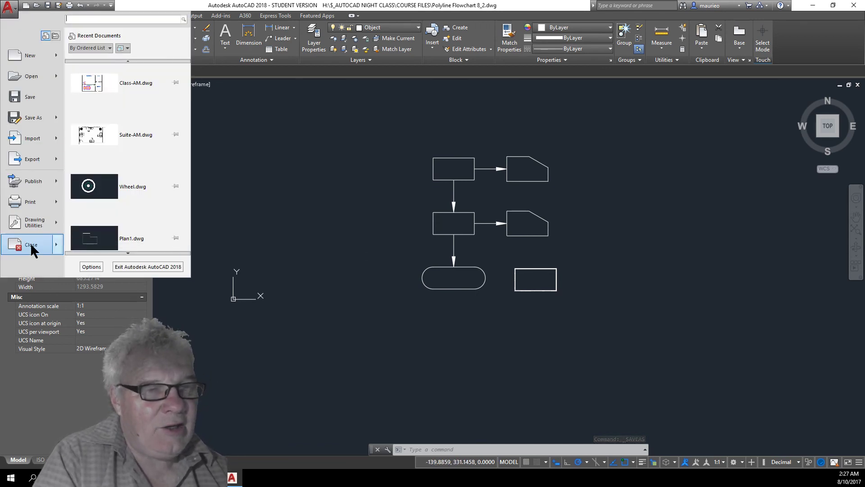
{"action": "left_click", "coordinate": [31, 244]}
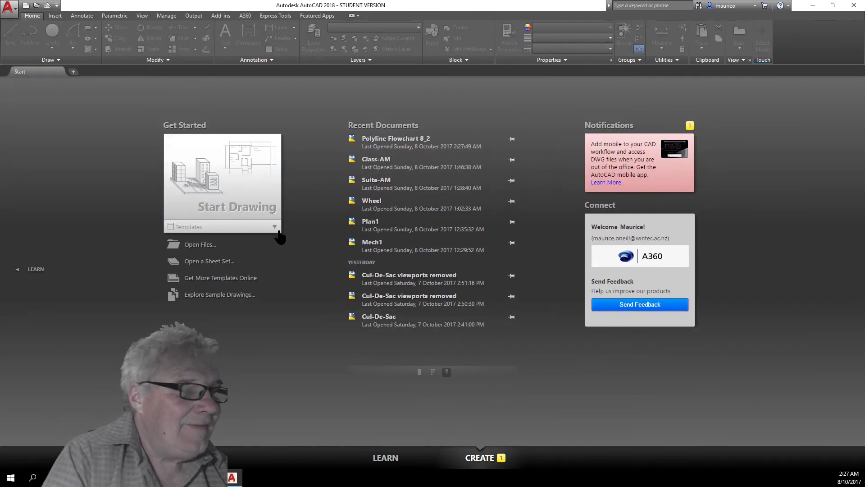